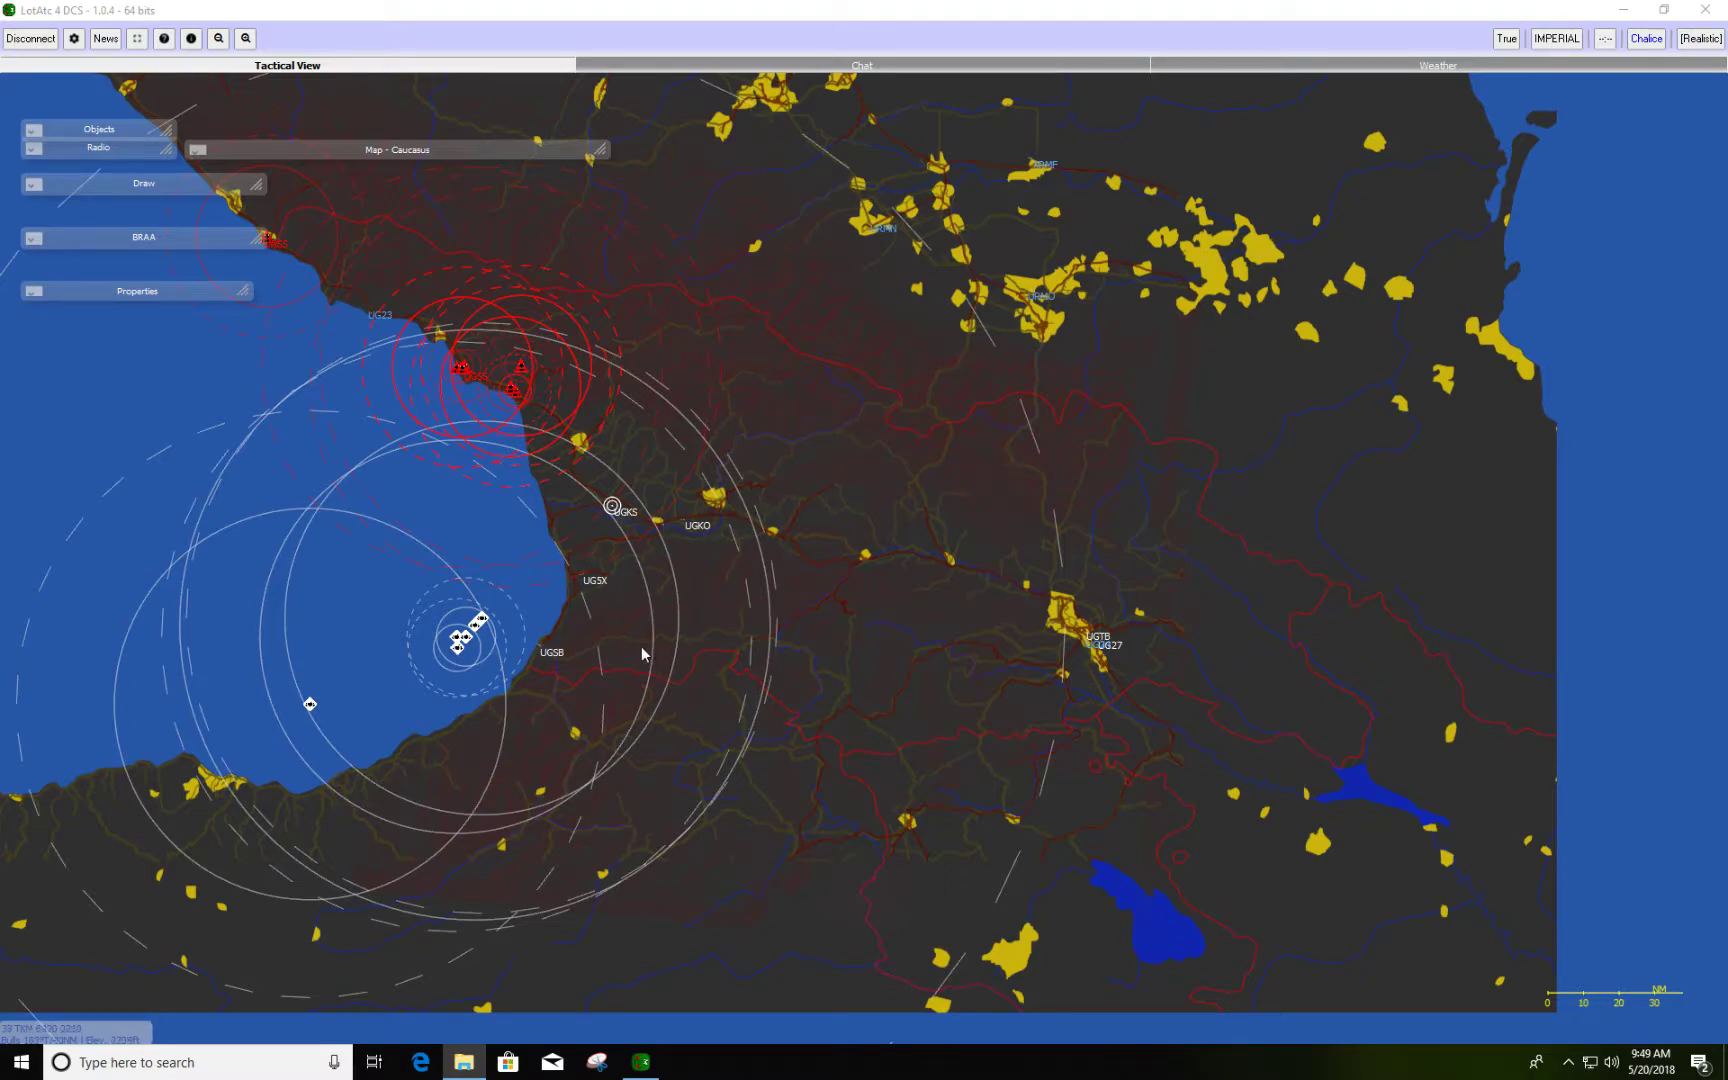
# Expand the Map - Caucasus window to show all its settings and move it clear of the collapsed windows.
pyautogui.moveTo(828, 646)
pyautogui.mouseDown()
pyautogui.moveTo(647, 688)
pyautogui.moveTo(990, 516)
pyautogui.moveTo(871, 680)
pyautogui.moveTo(838, 820)
pyautogui.moveTo(810, 647)
pyautogui.mouseUp()
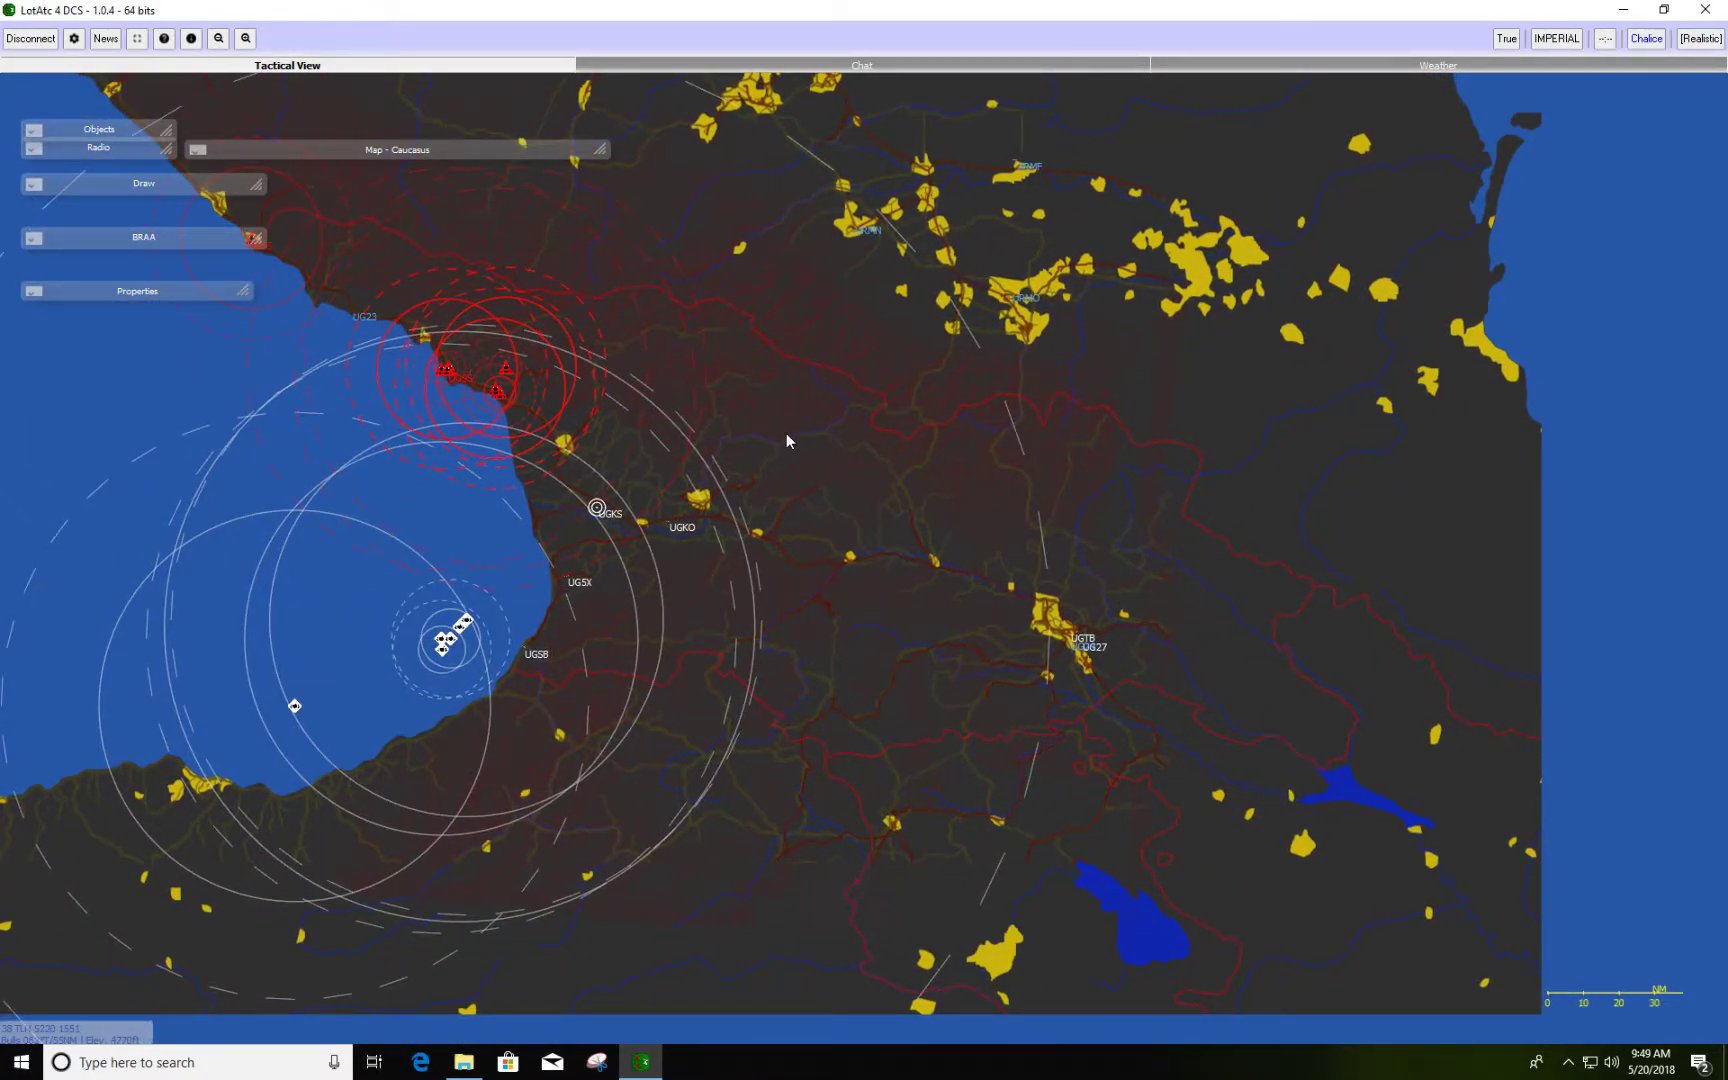
pyautogui.moveTo(979, 413); pyautogui.dragTo(1121, 318)
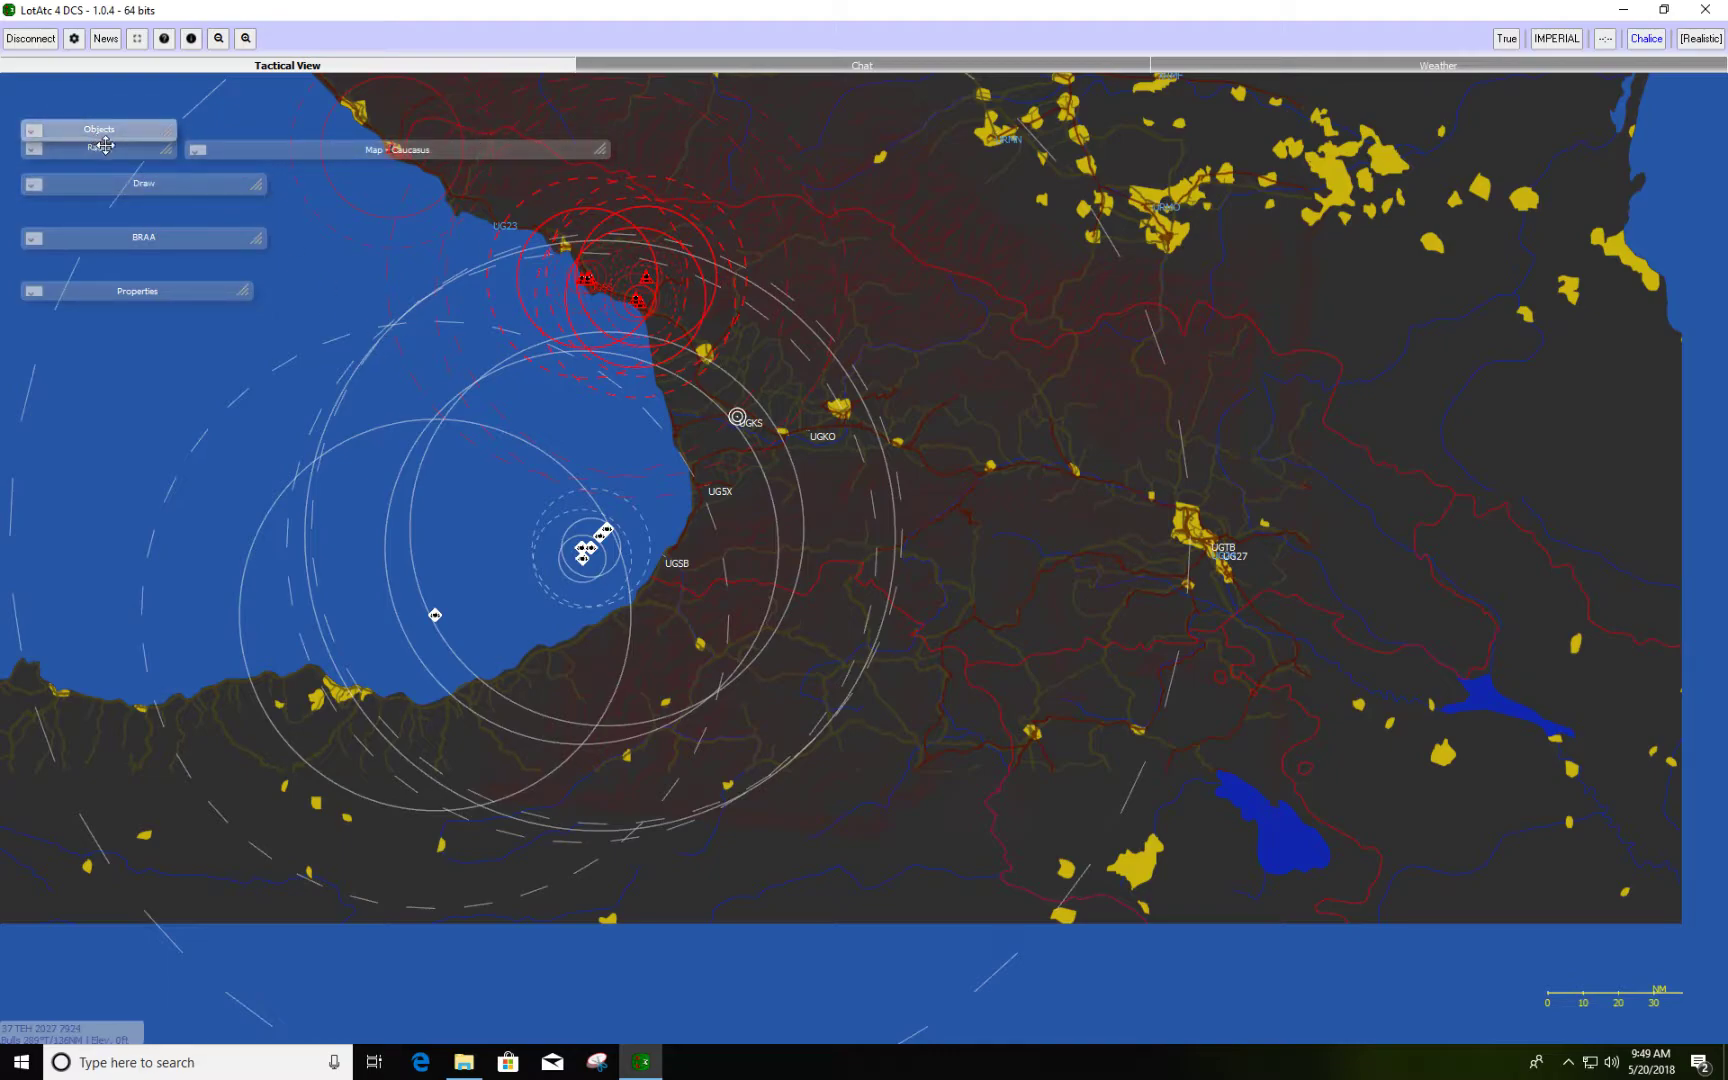
pyautogui.moveTo(608, 168); pyautogui.dragTo(1196, 774)
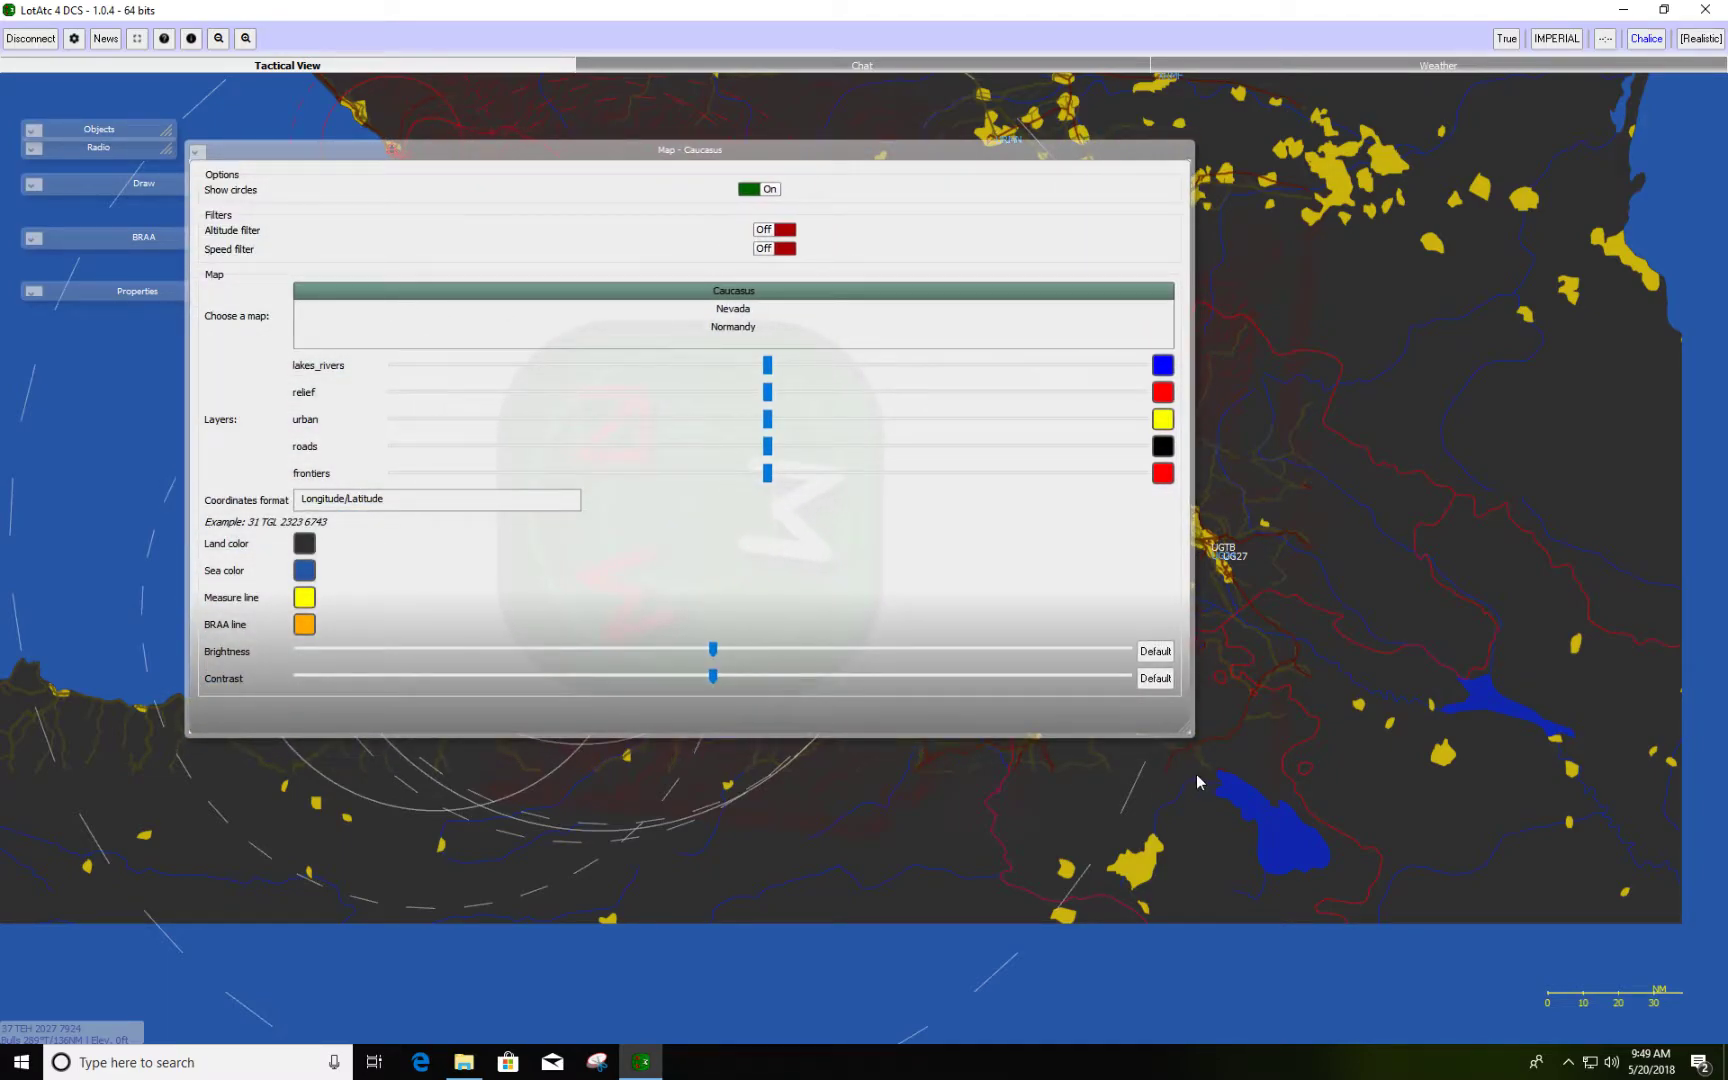
pyautogui.moveTo(848, 152); pyautogui.dragTo(1137, 108)
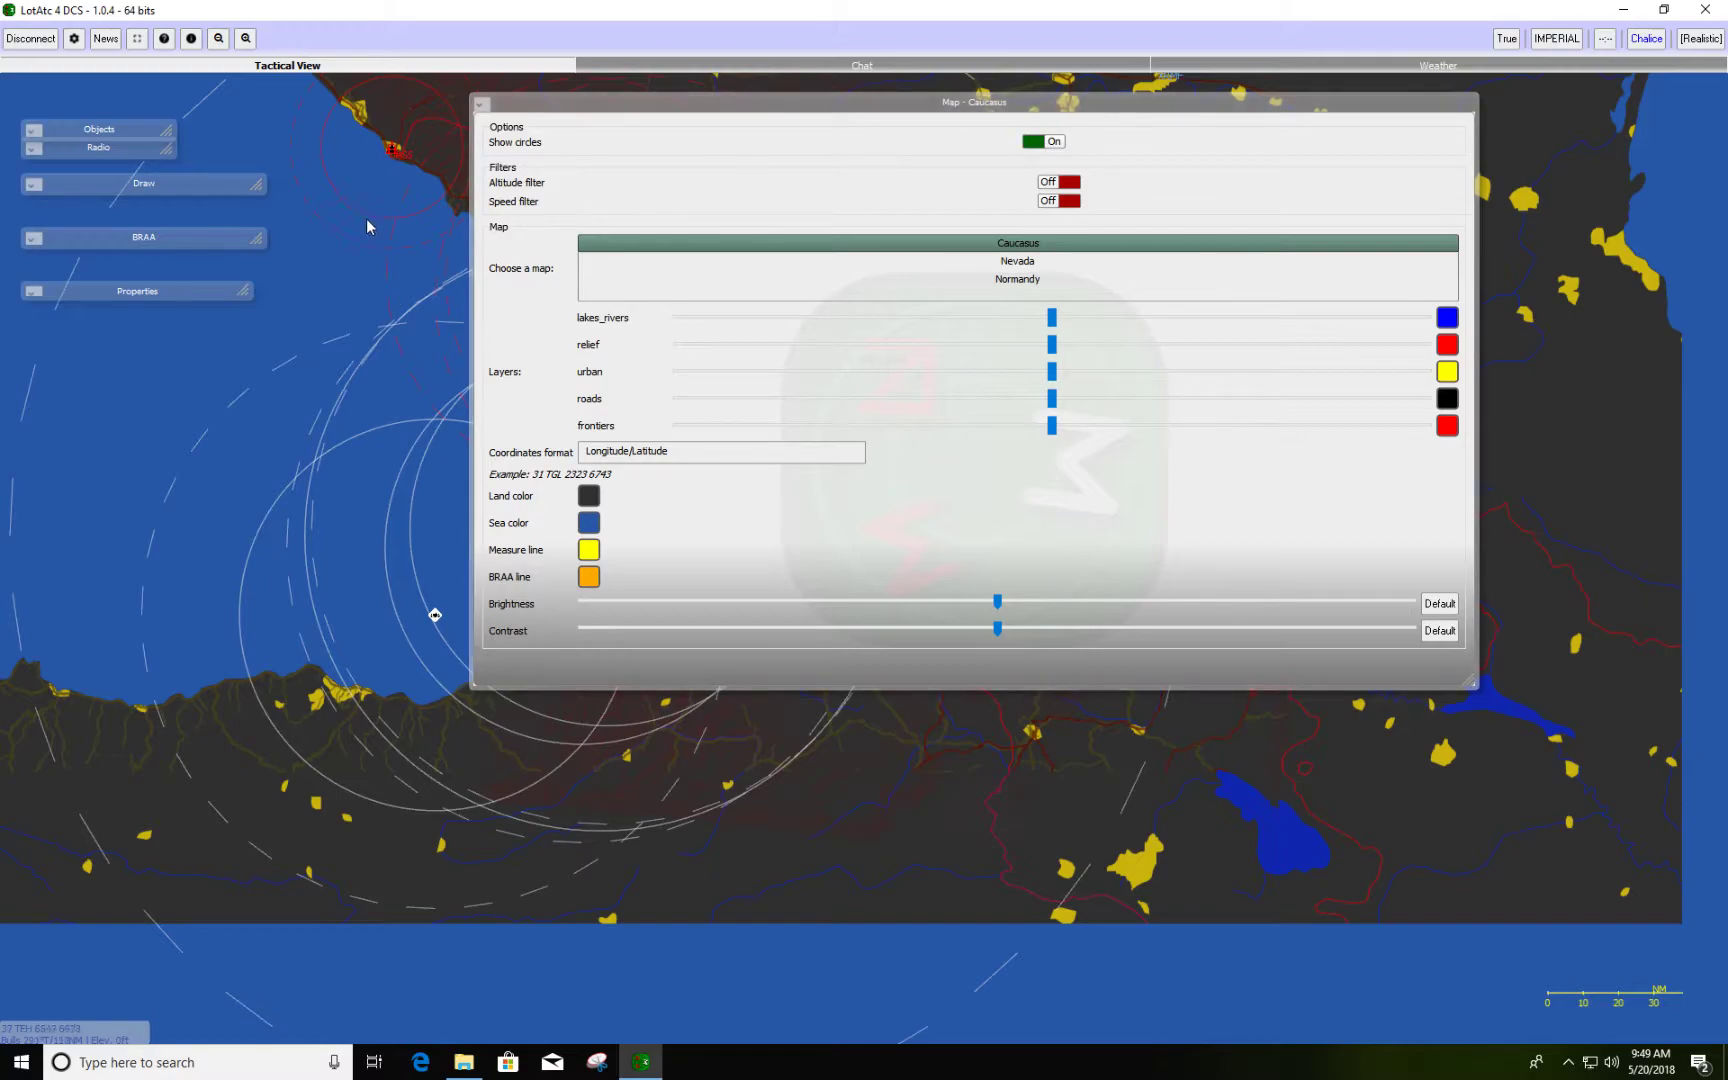
# Widen the collapsed Objects window and move it up, clear of the Radio window.
pyautogui.moveTo(170, 133); pyautogui.dragTo(322, 130)
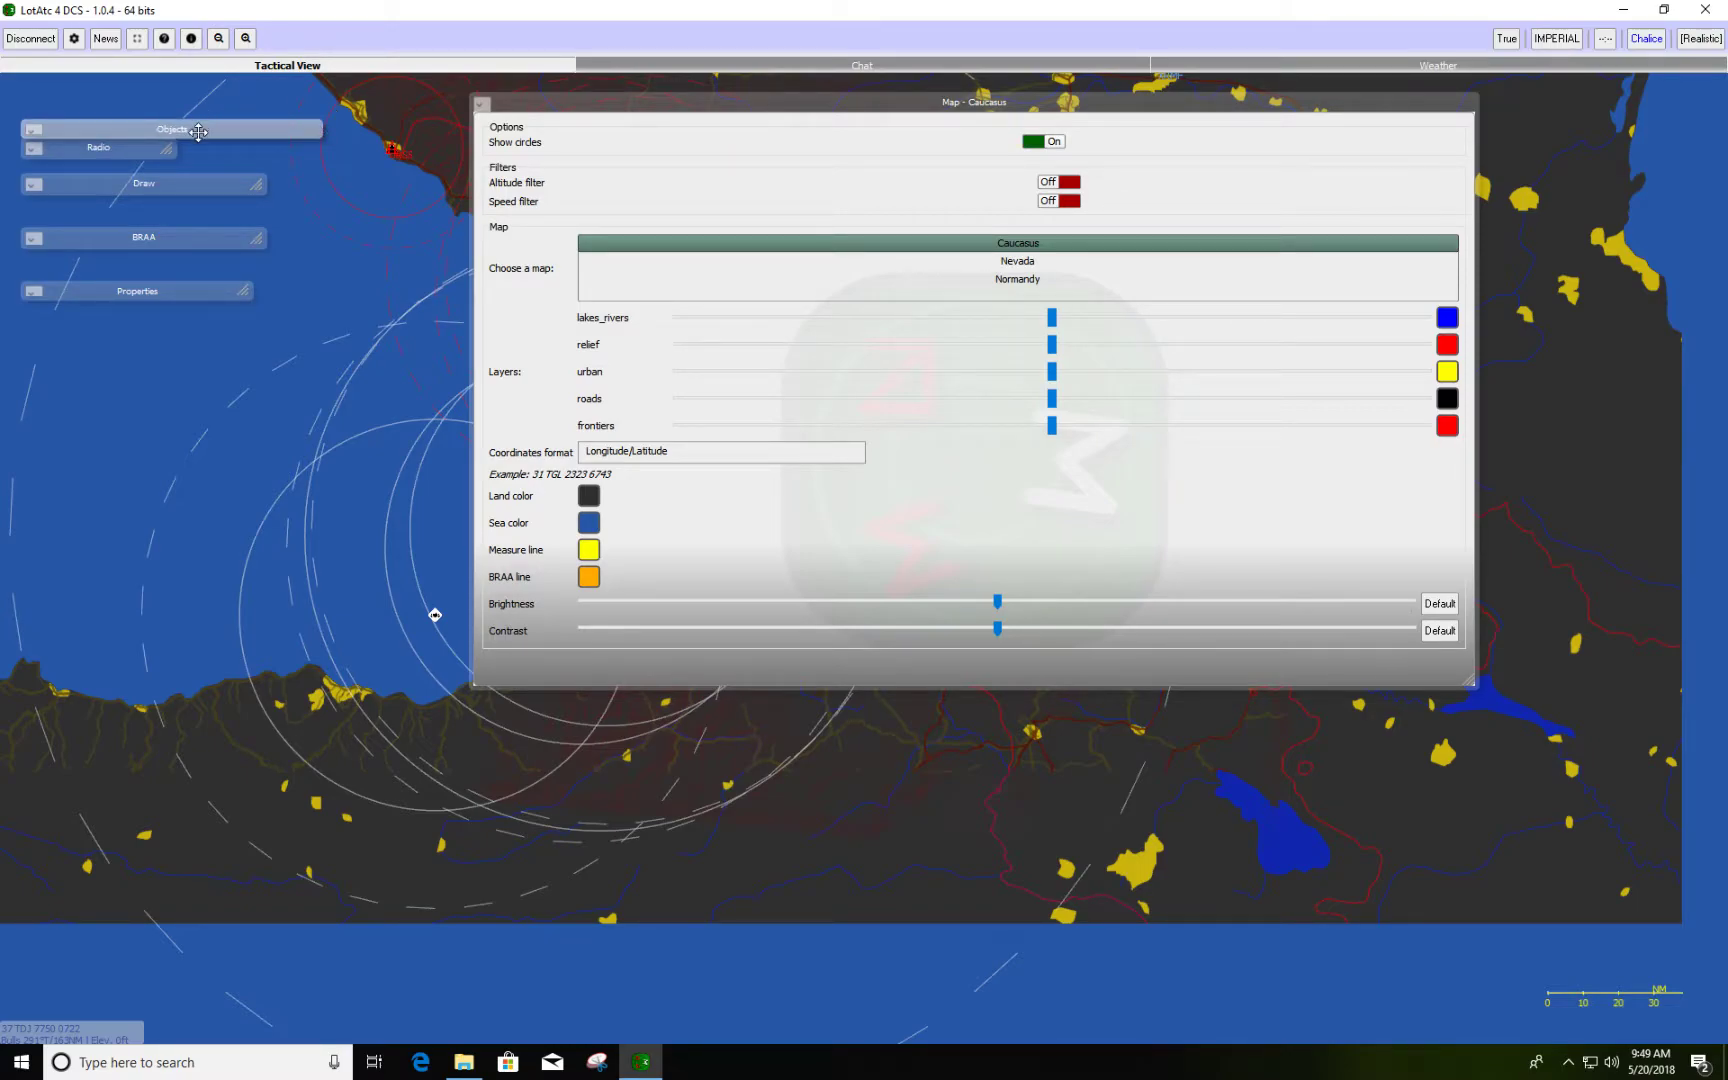
pyautogui.moveTo(200, 126); pyautogui.dragTo(196, 110)
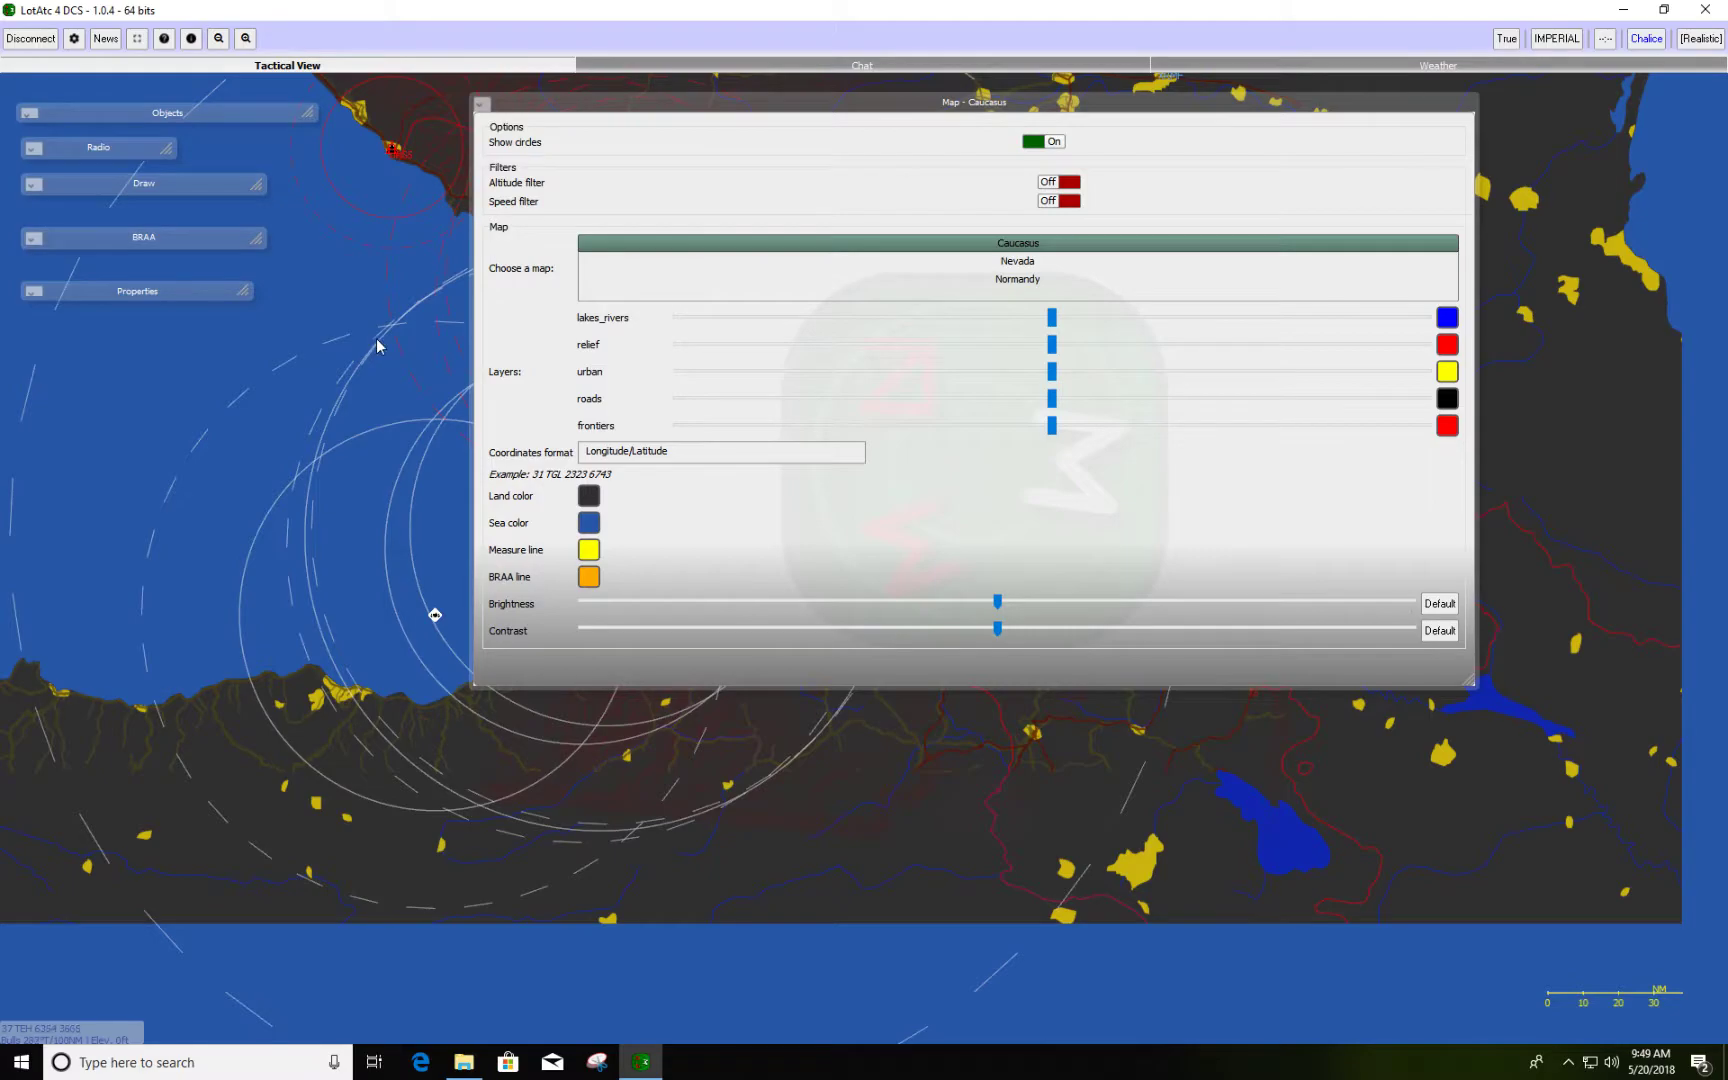
pyautogui.moveTo(378, 340); pyautogui.dragTo(470, 515)
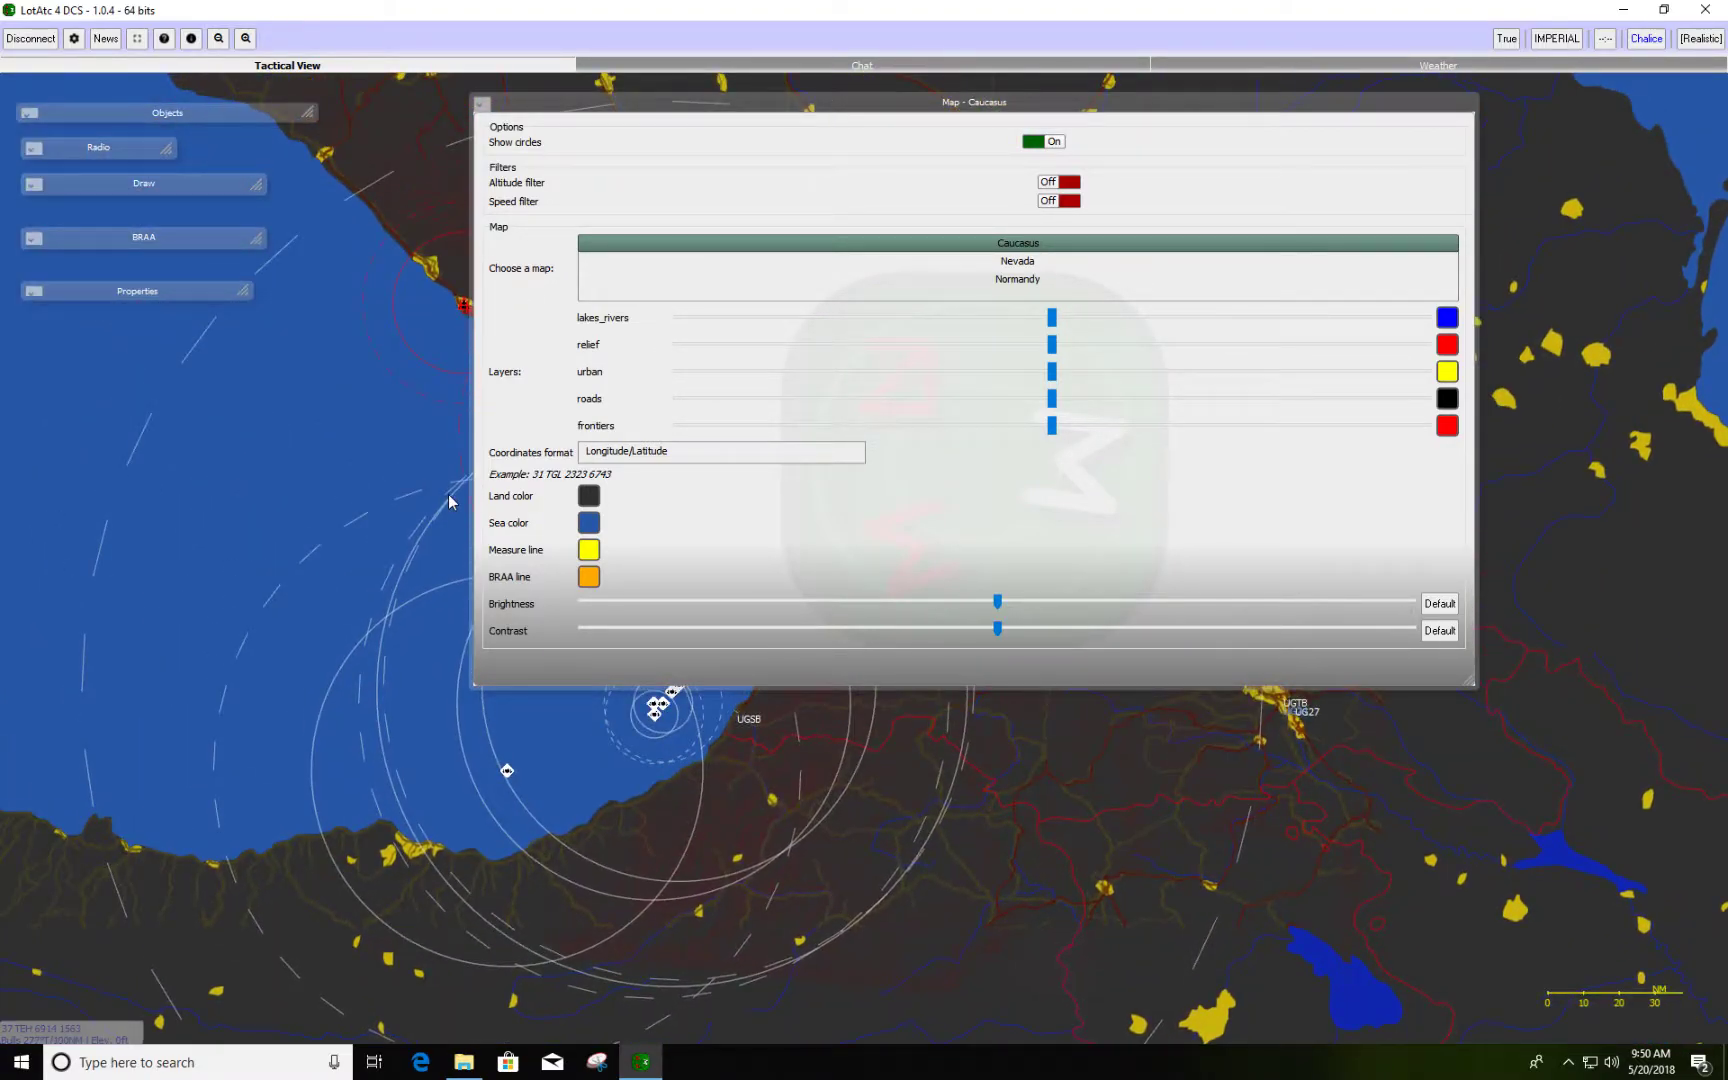
# Collapse the Map - Caucasus window to its title bar and place it along the upper middle of the tactical map.
pyautogui.moveTo(1140, 106); pyautogui.dragTo(882, 136)
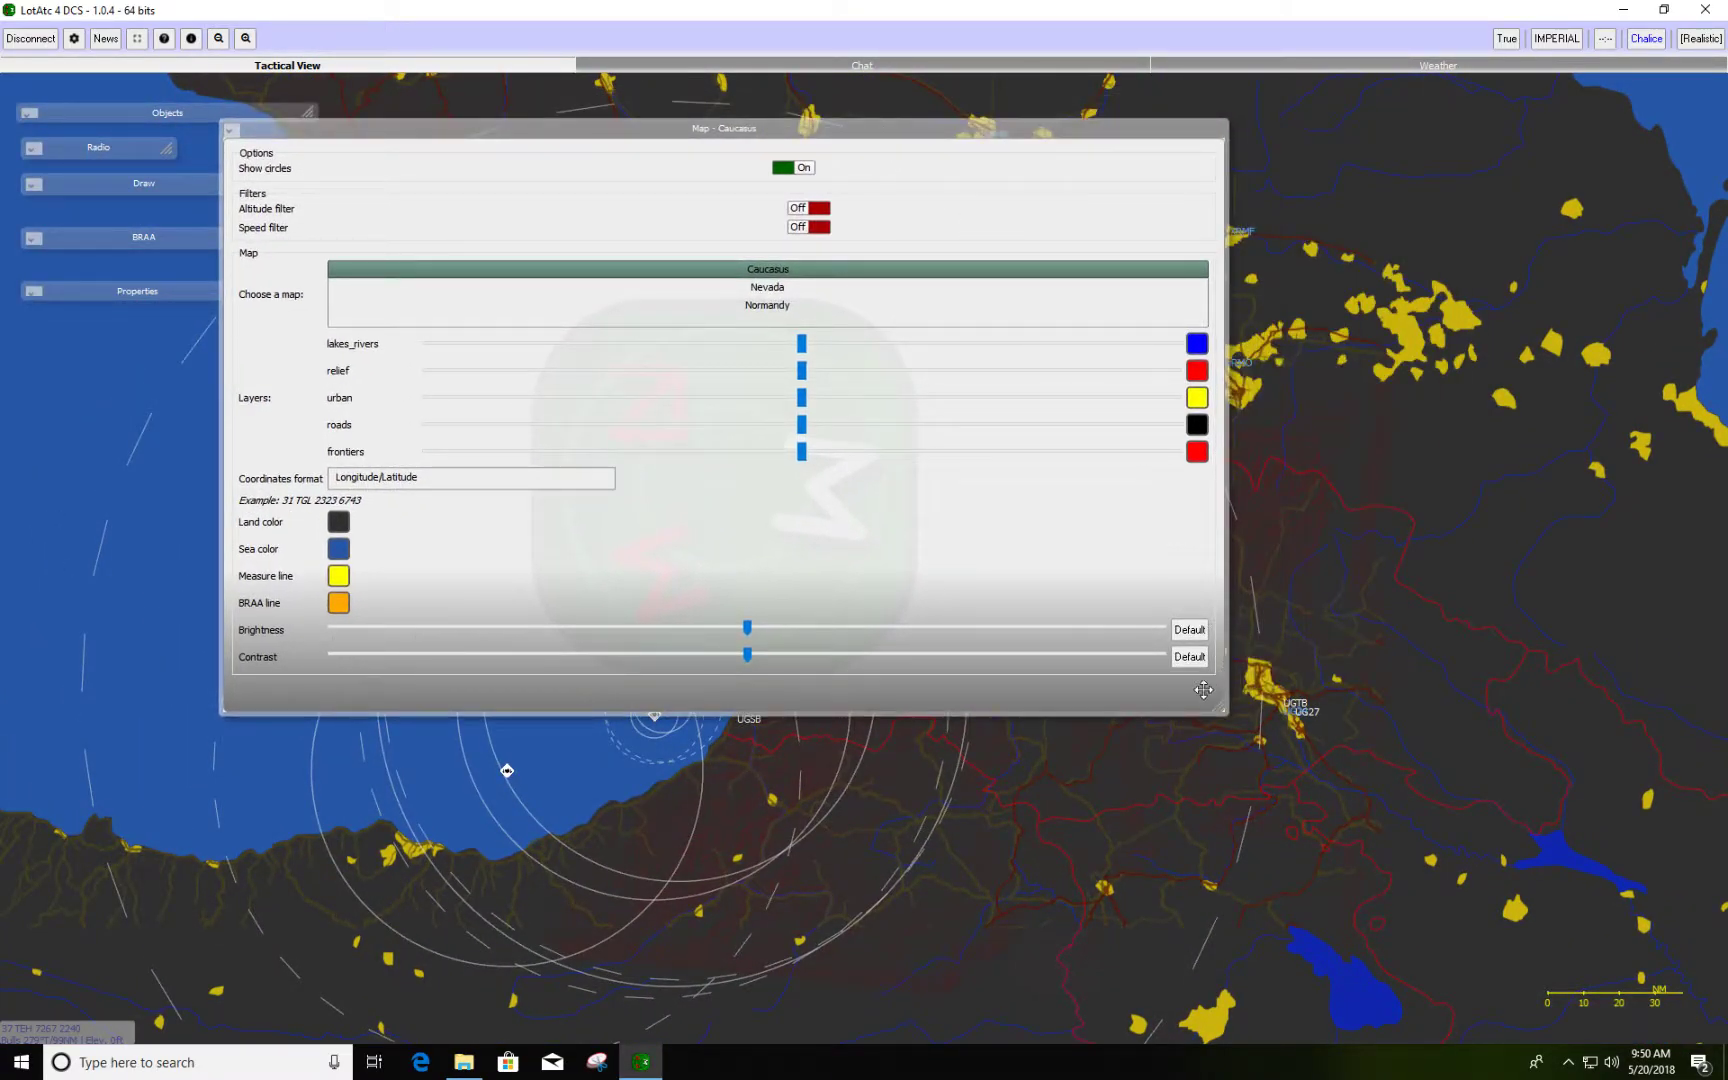
pyautogui.moveTo(1219, 708); pyautogui.dragTo(790, 166)
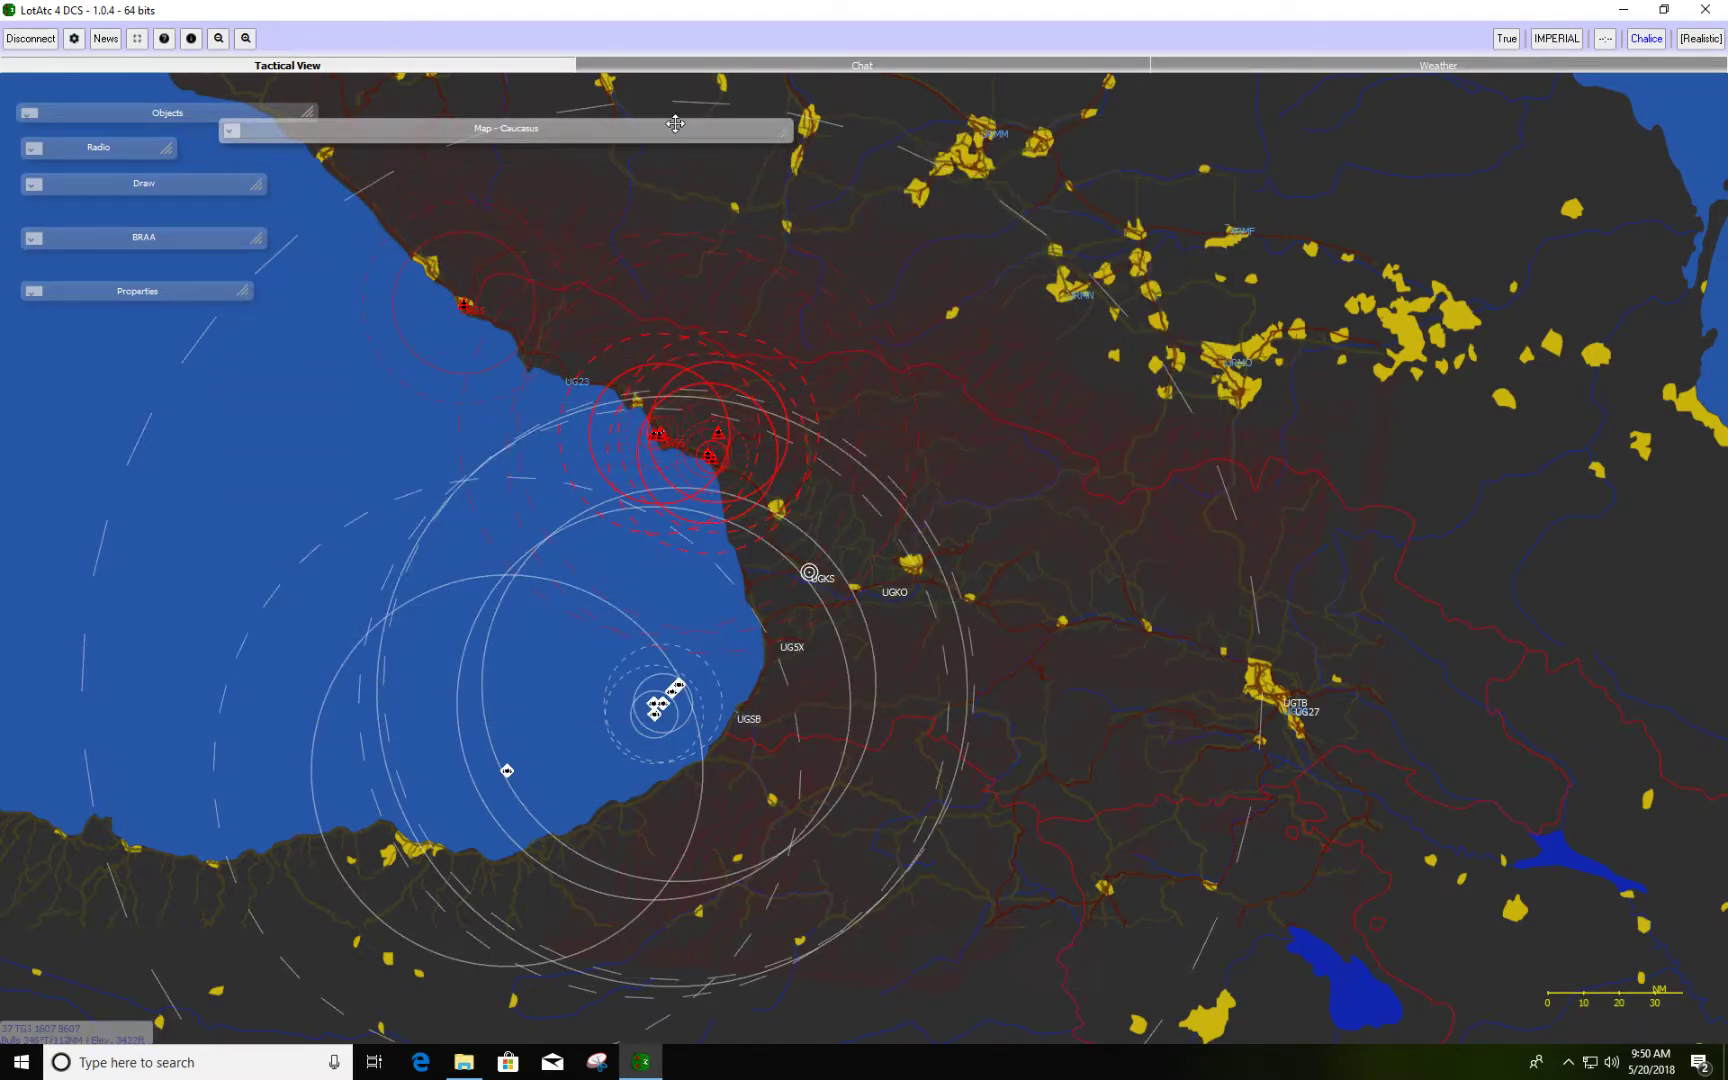
pyautogui.moveTo(680, 126); pyautogui.dragTo(1218, 133)
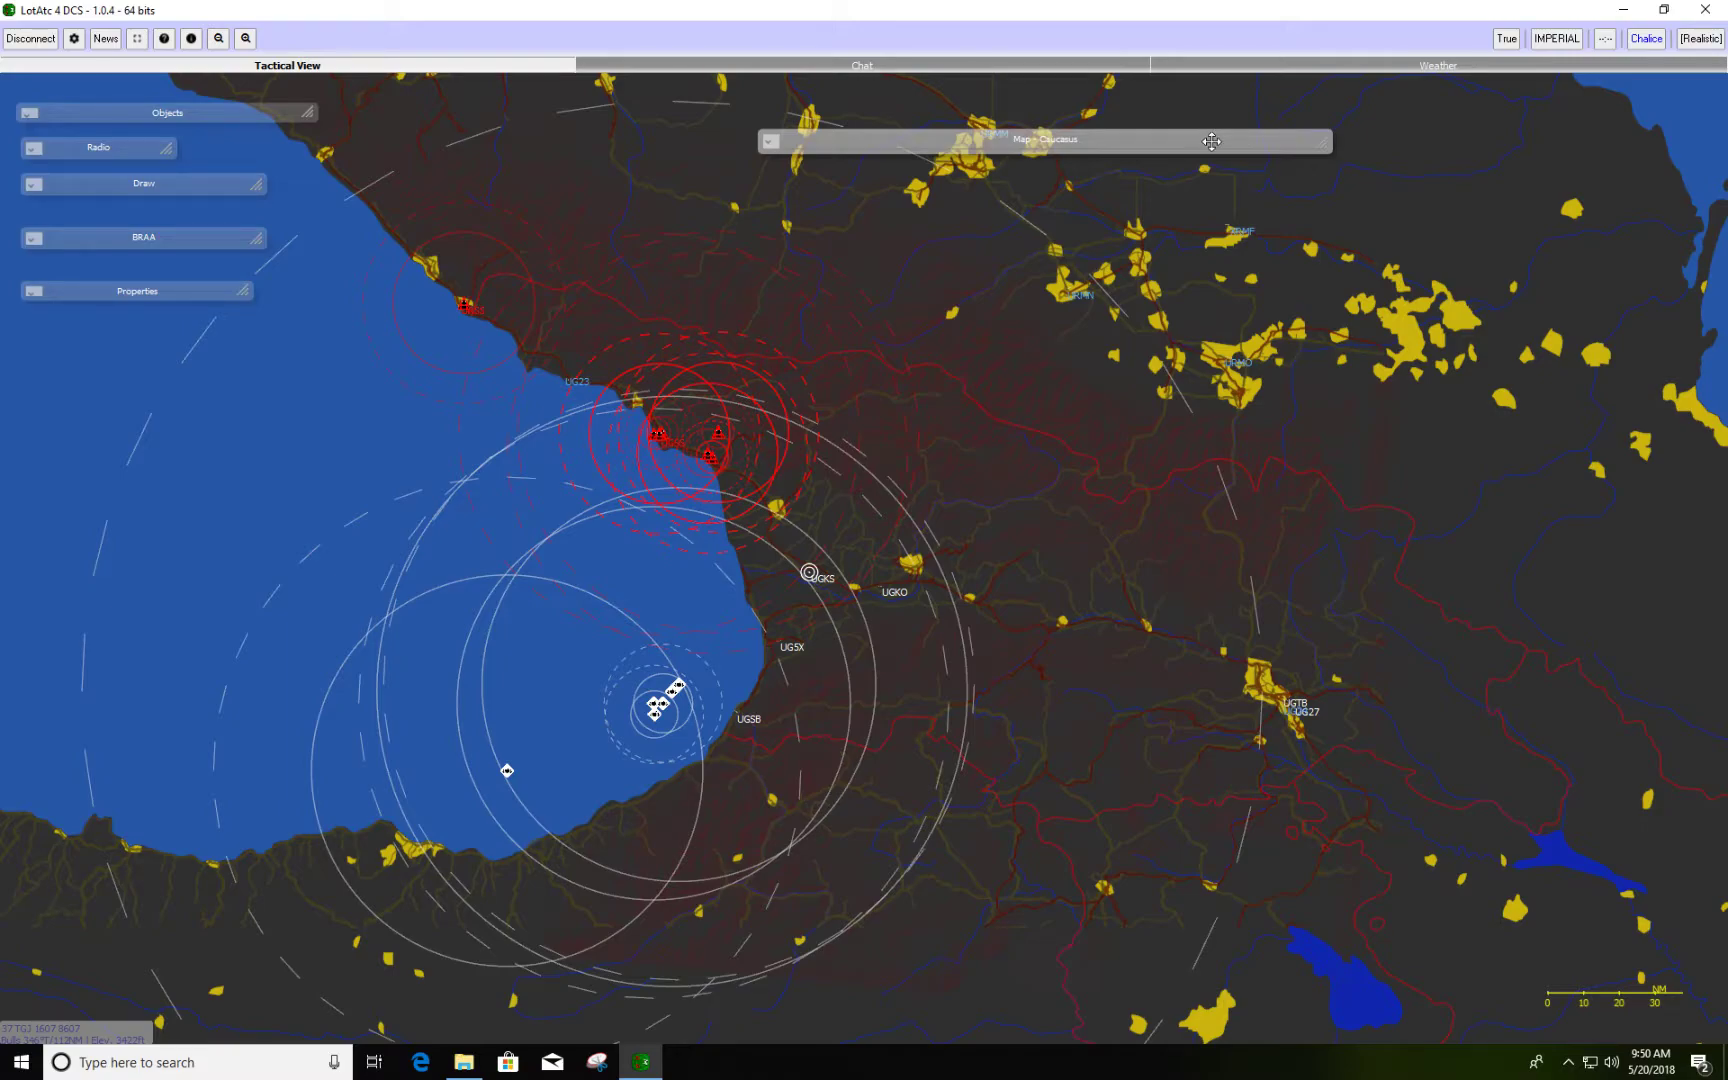
pyautogui.moveTo(1325, 146)
pyautogui.mouseDown()
pyautogui.moveTo(1493, 605)
pyautogui.moveTo(1481, 663)
pyautogui.moveTo(1553, 693)
pyautogui.moveTo(1311, 165)
pyautogui.mouseUp()
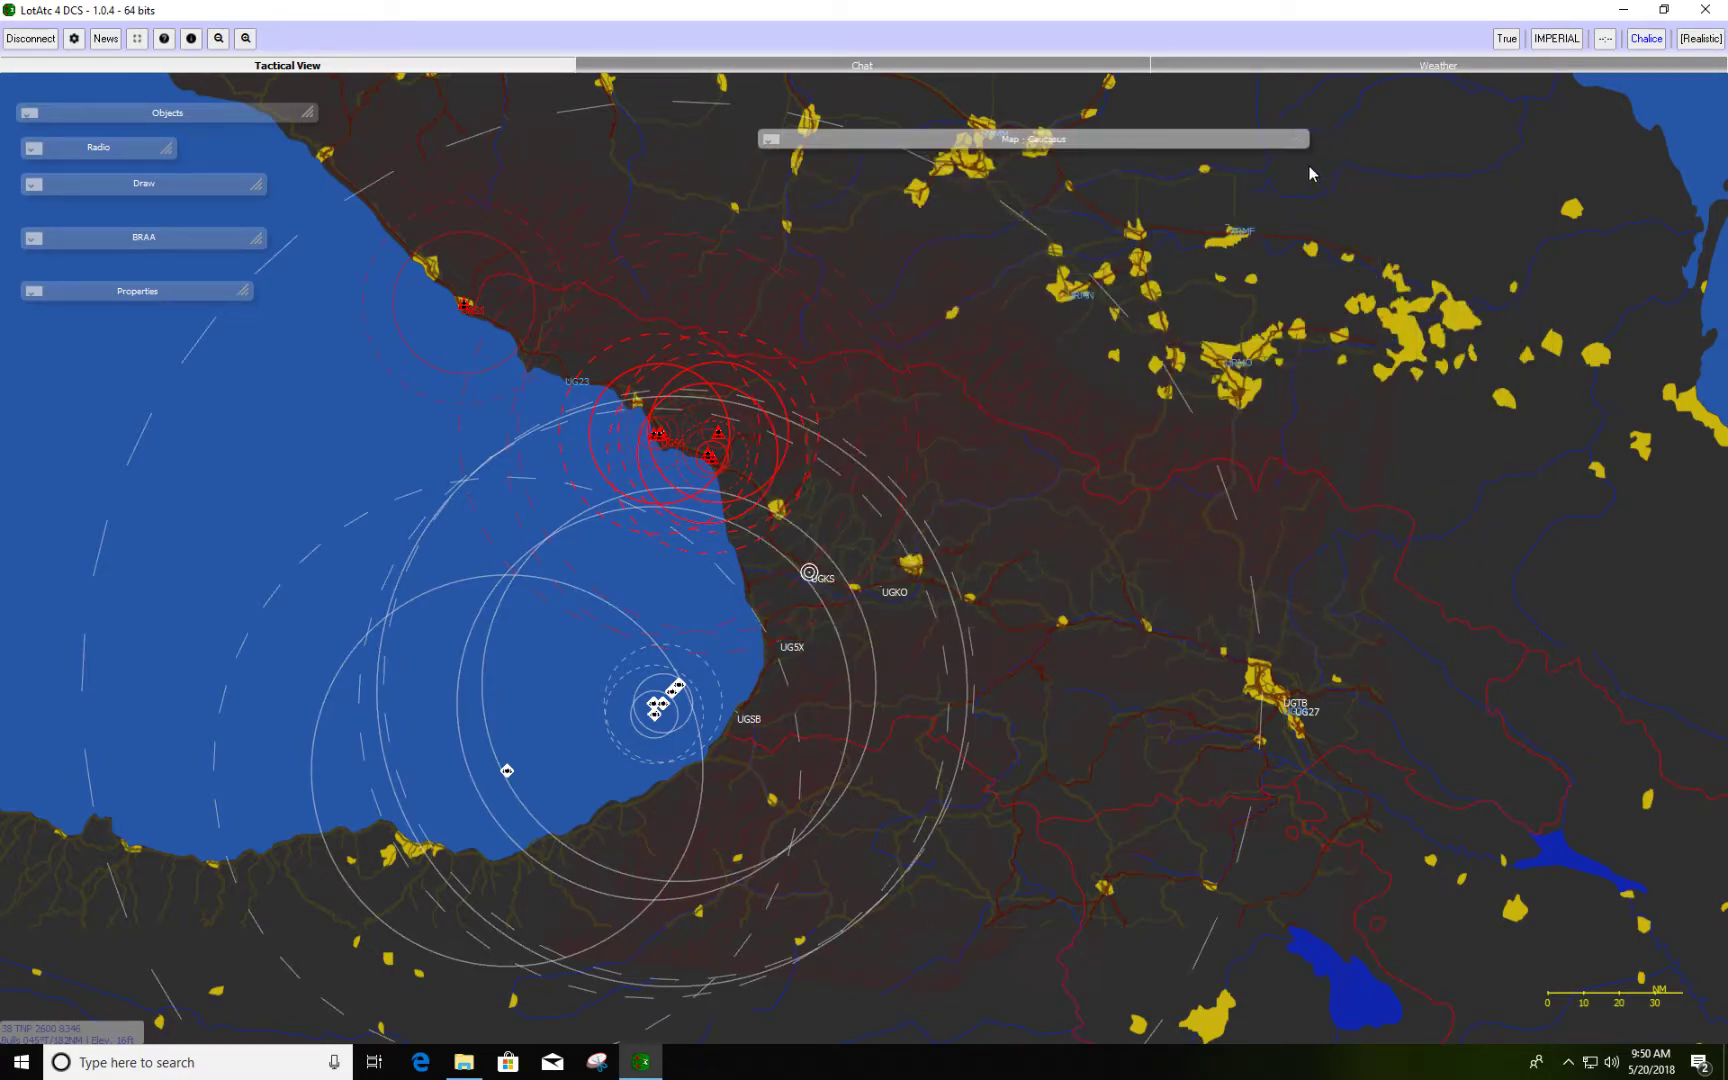
# Convert the floating Map - Caucasus window into a tab.
pyautogui.moveTo(1279, 265); pyautogui.dragTo(1344, 281)
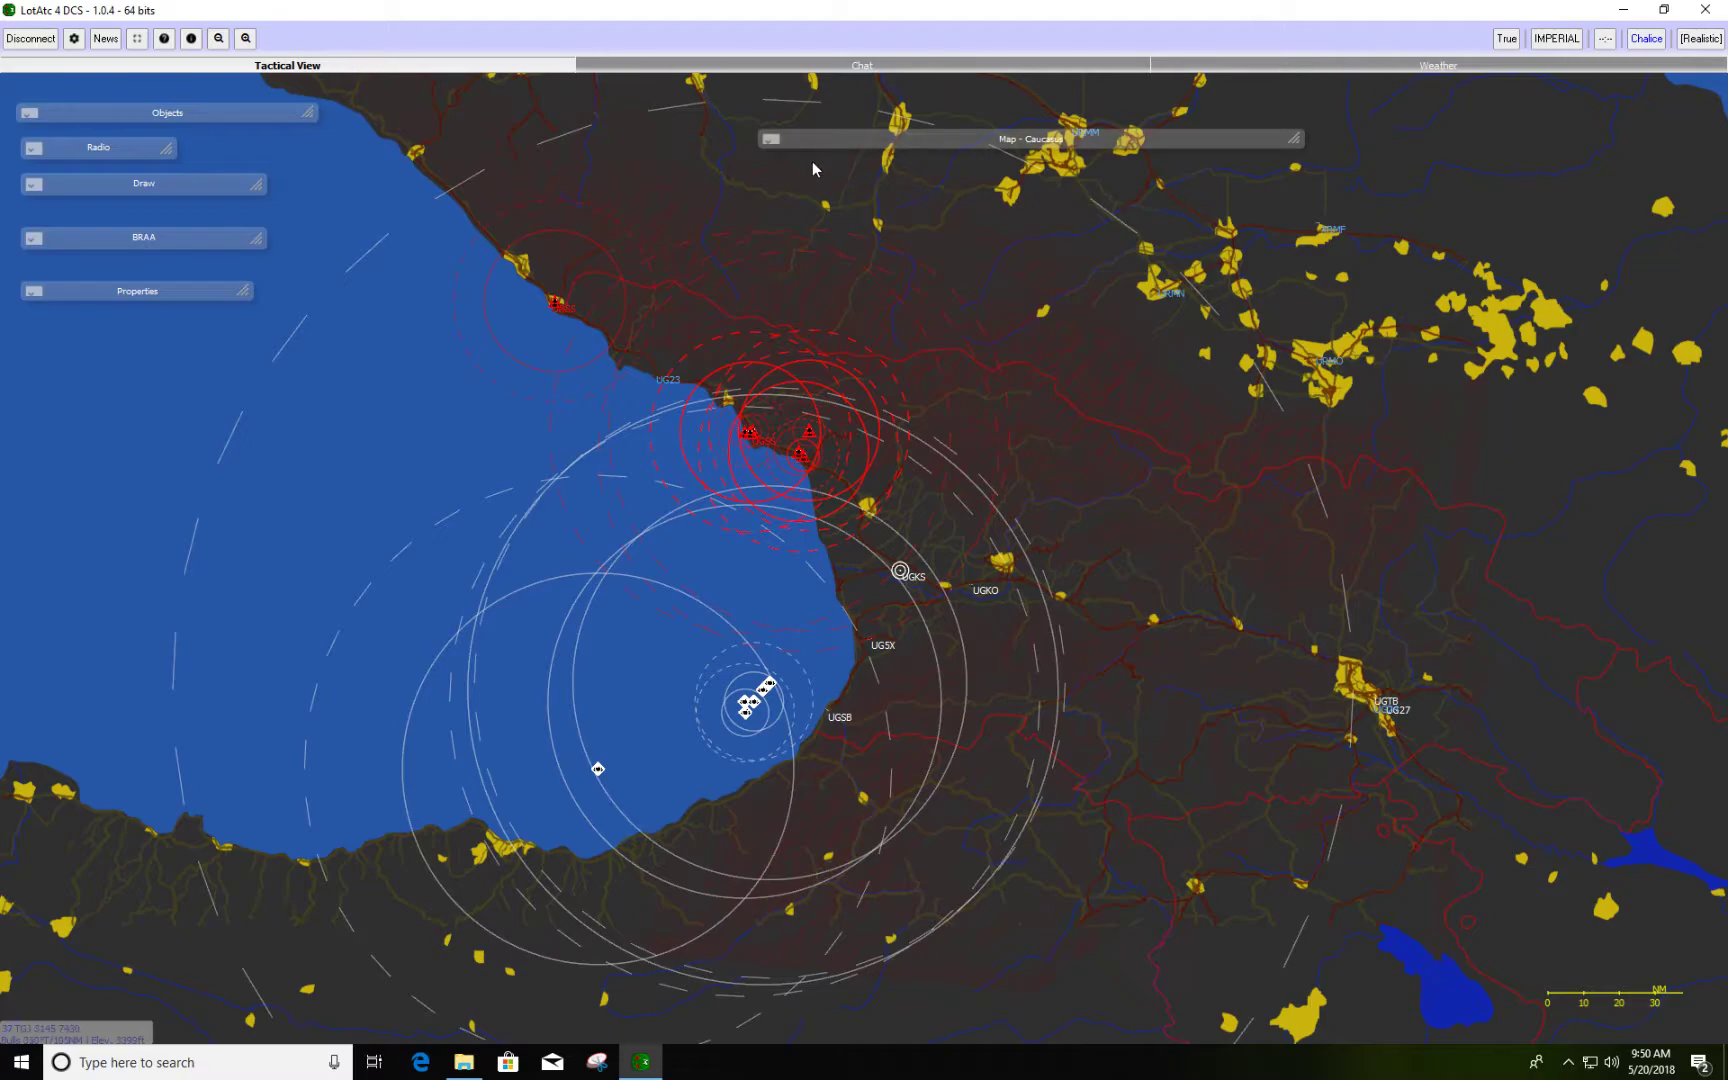
pyautogui.click(772, 139)
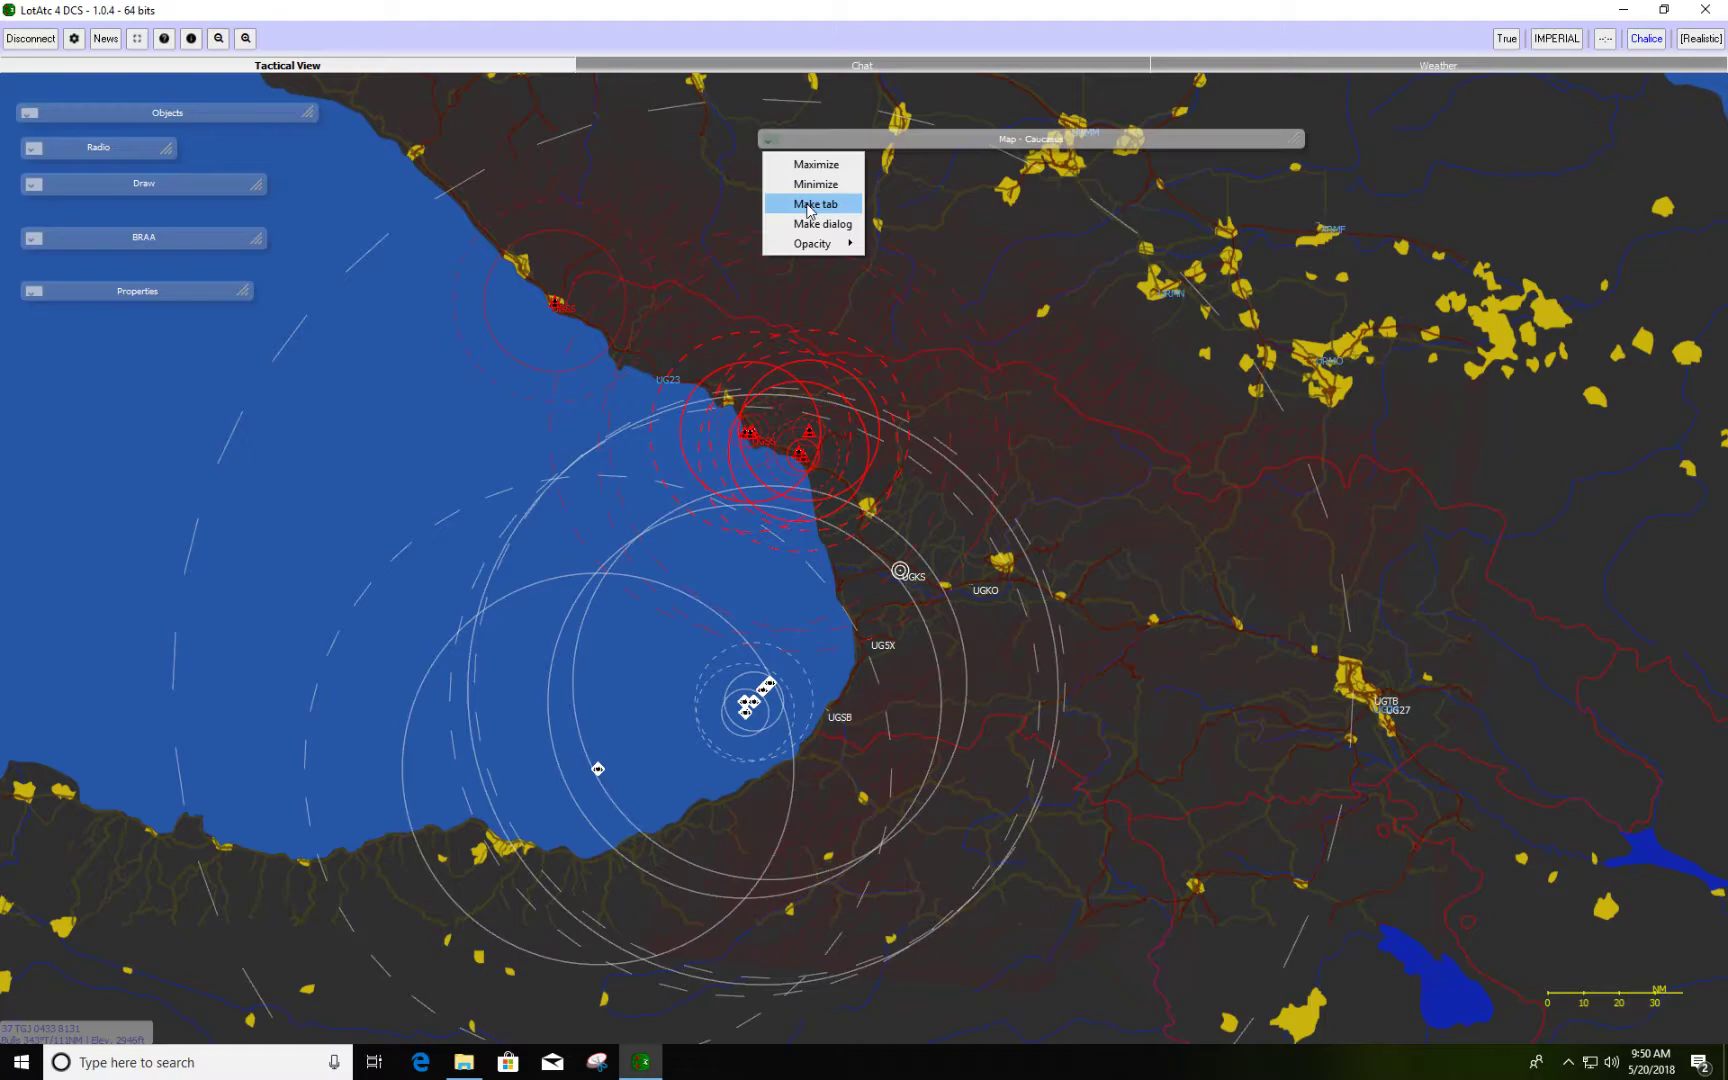
pyautogui.click(809, 207)
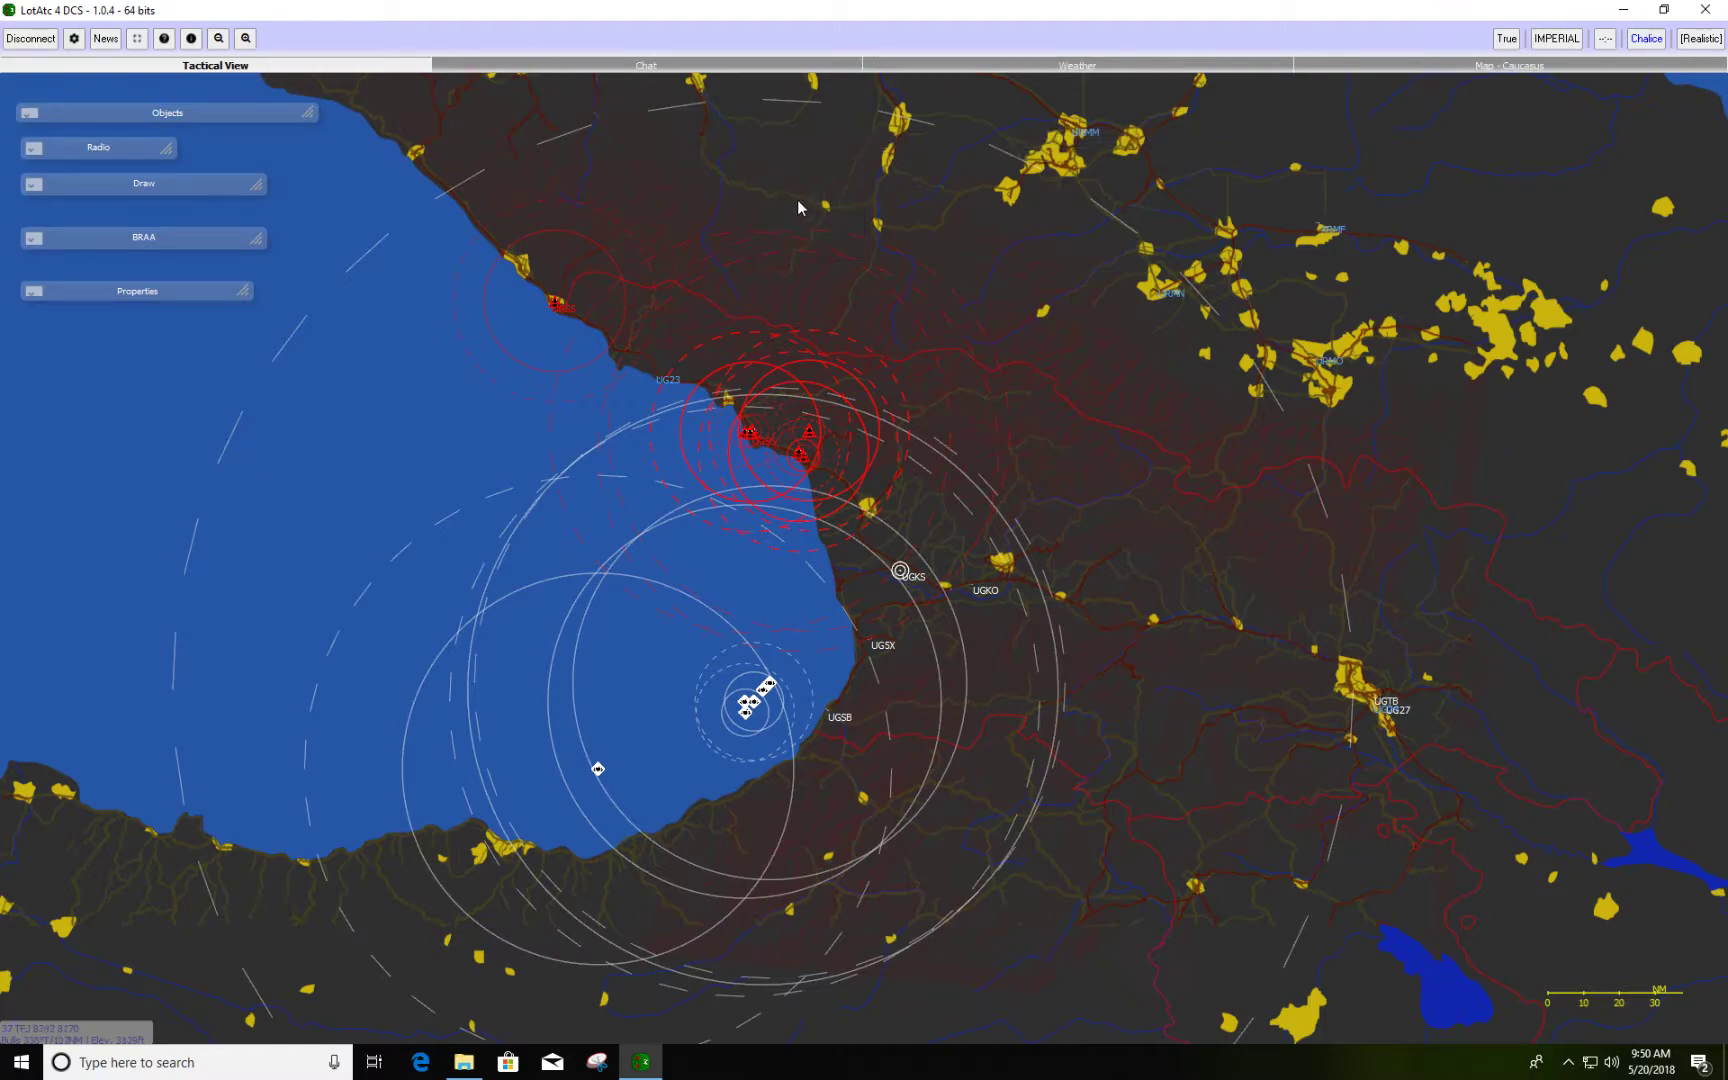
# Look through the Map - Caucasus and Chat pages and return to the Tactical View.
pyautogui.click(1366, 63)
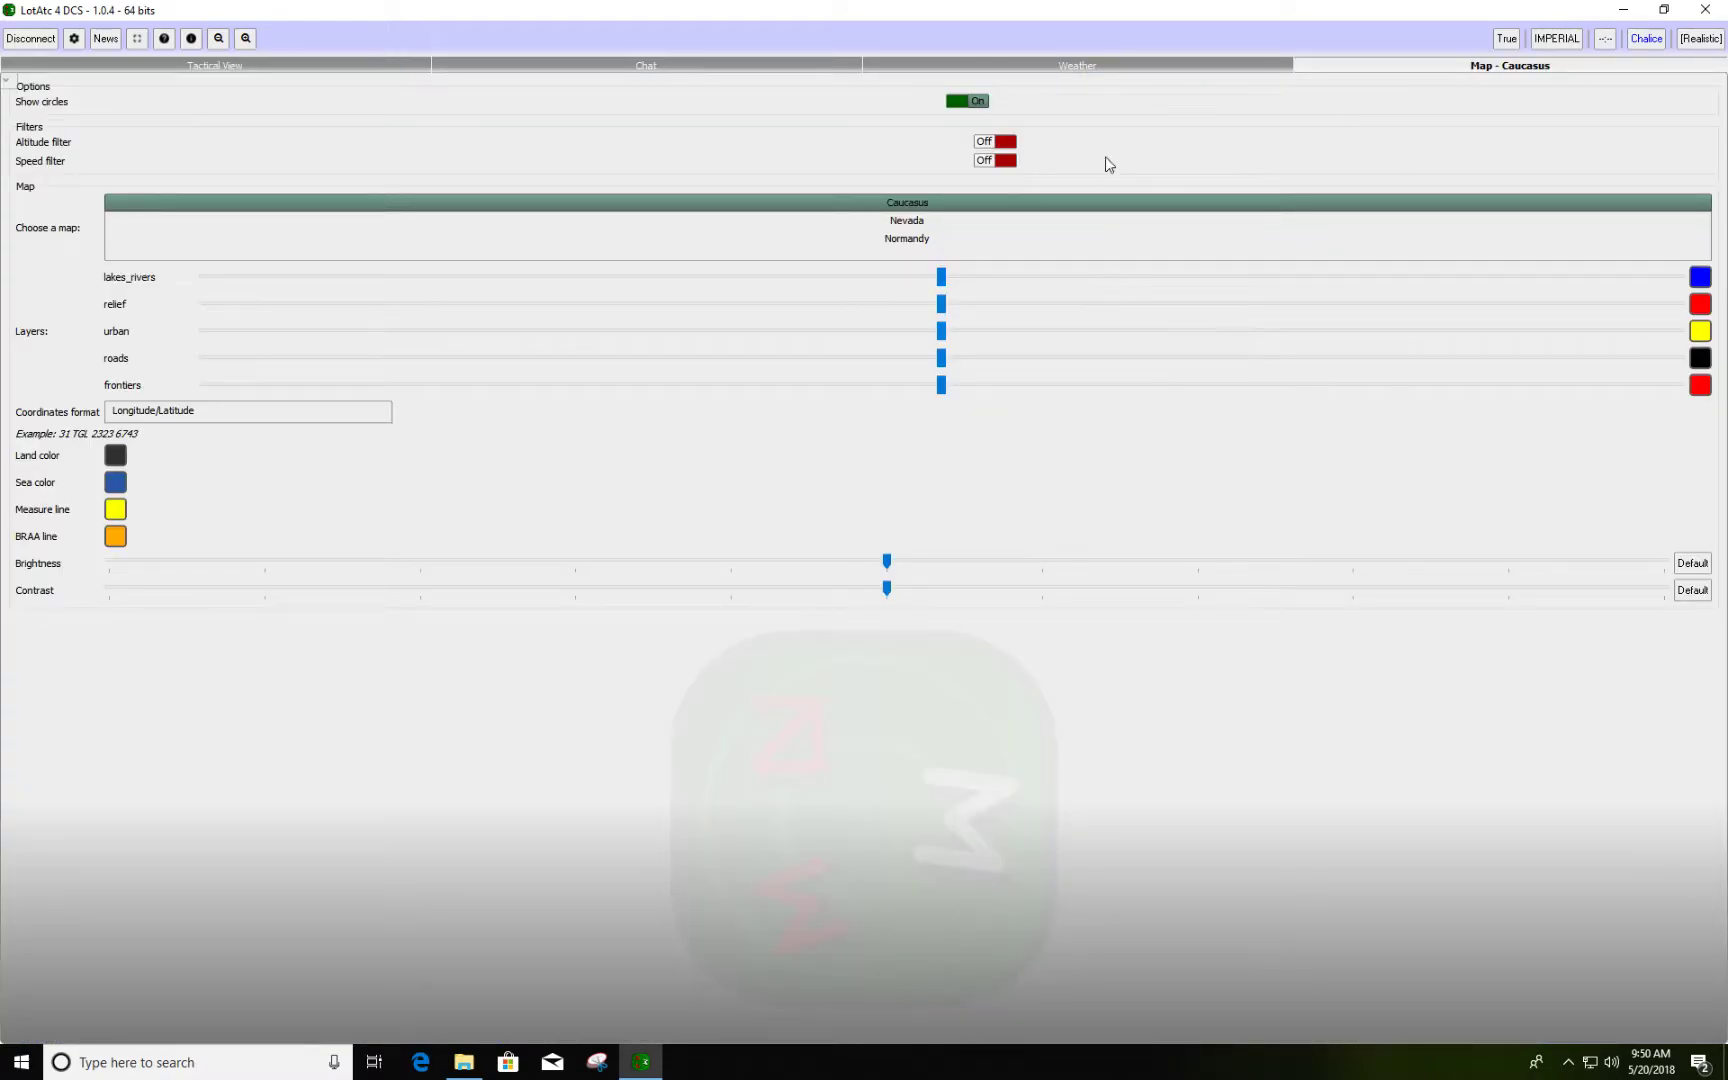
pyautogui.click(1043, 78)
pyautogui.click(622, 68)
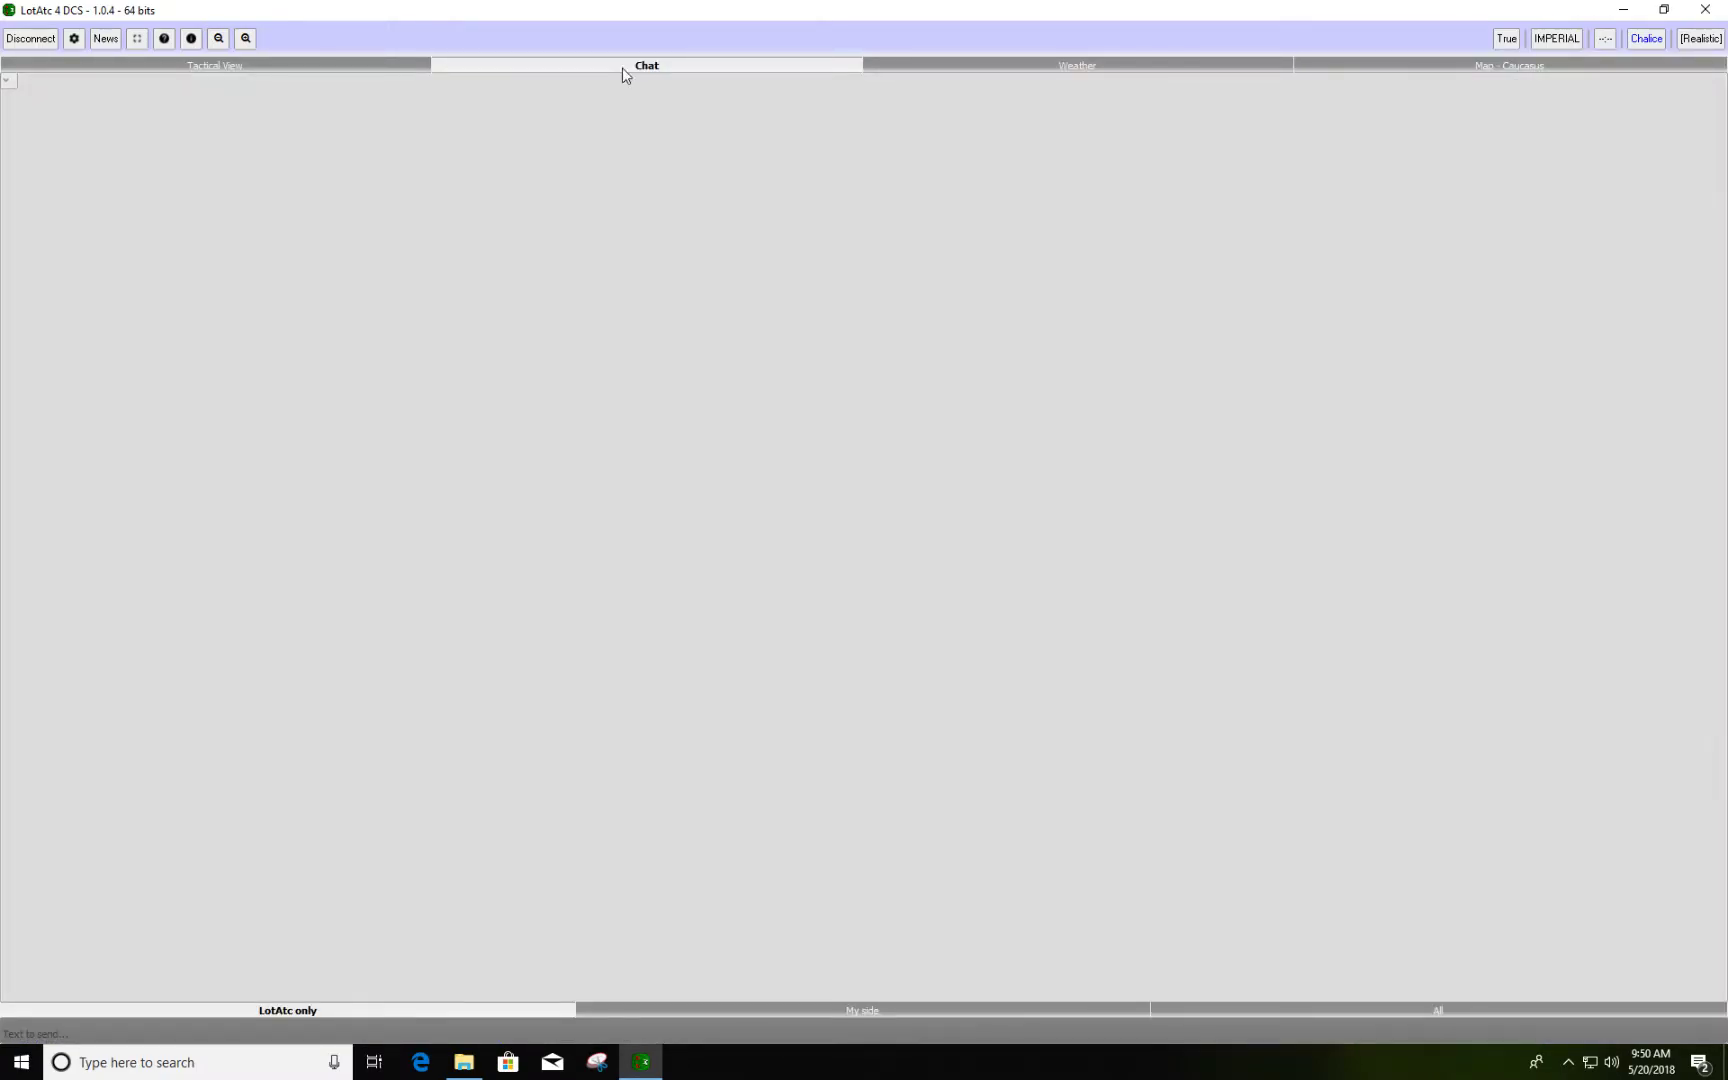
pyautogui.click(330, 78)
pyautogui.click(1452, 68)
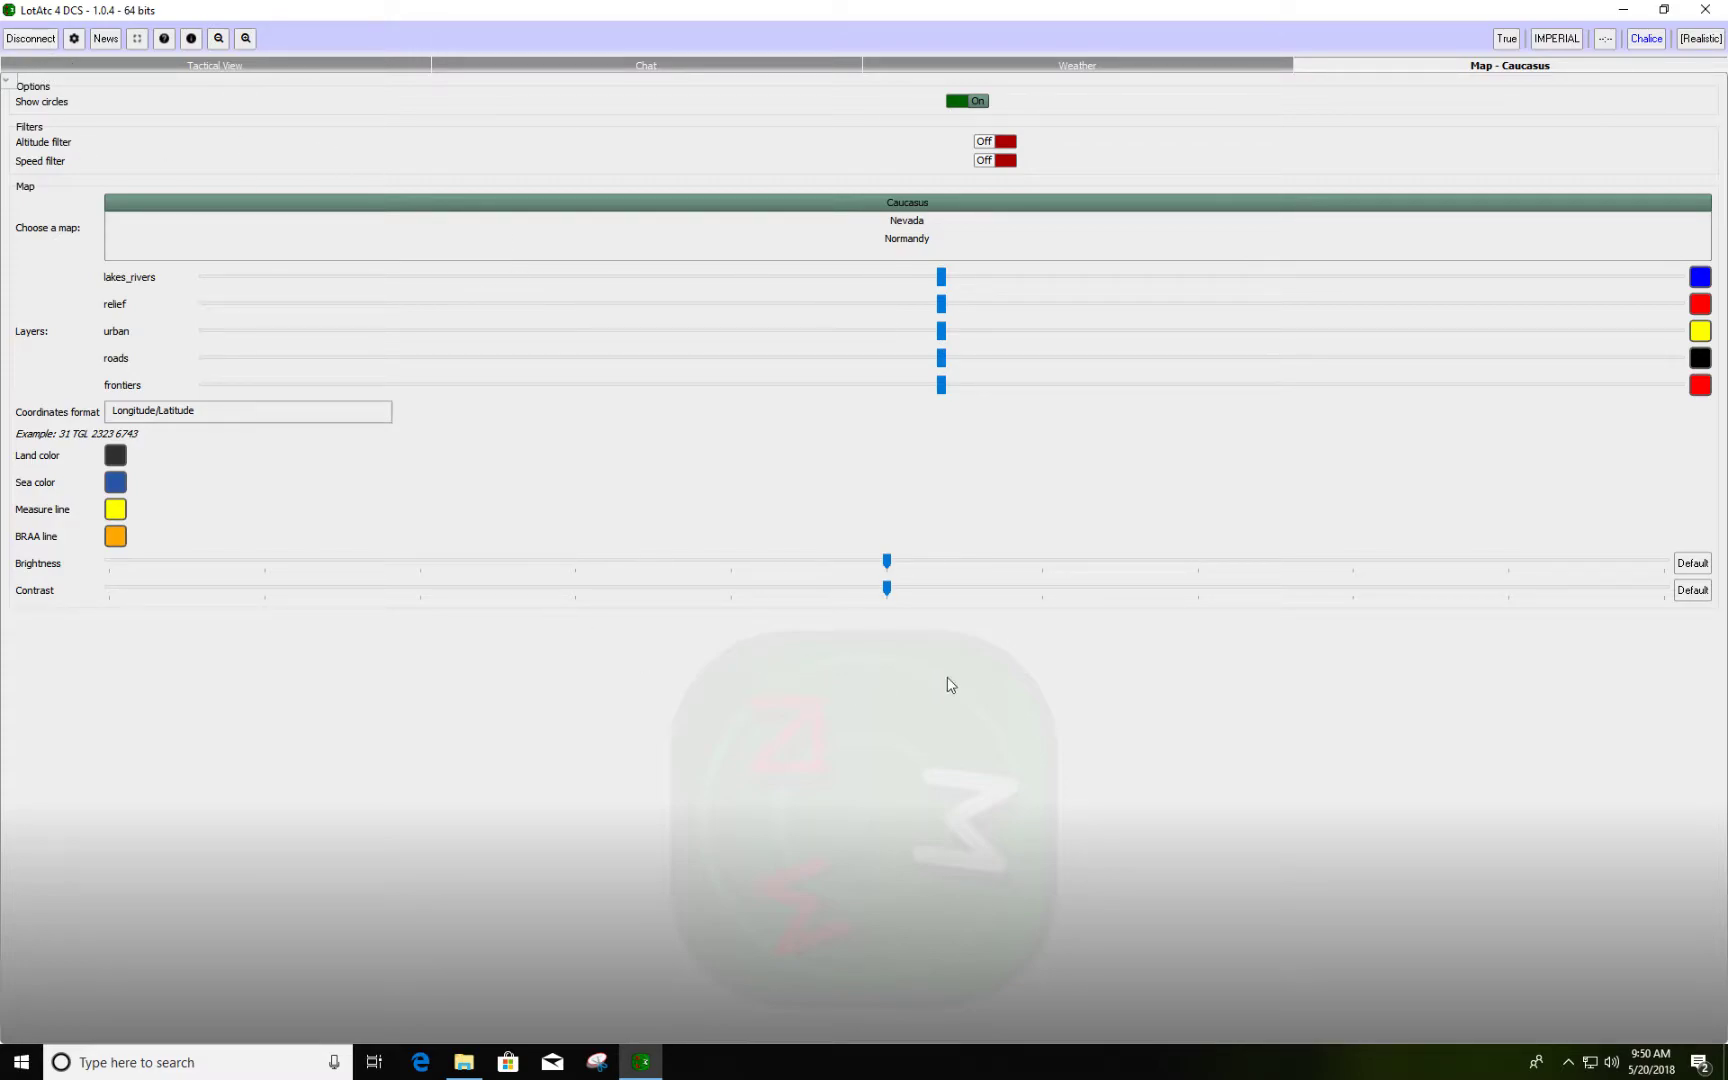
pyautogui.click(200, 64)
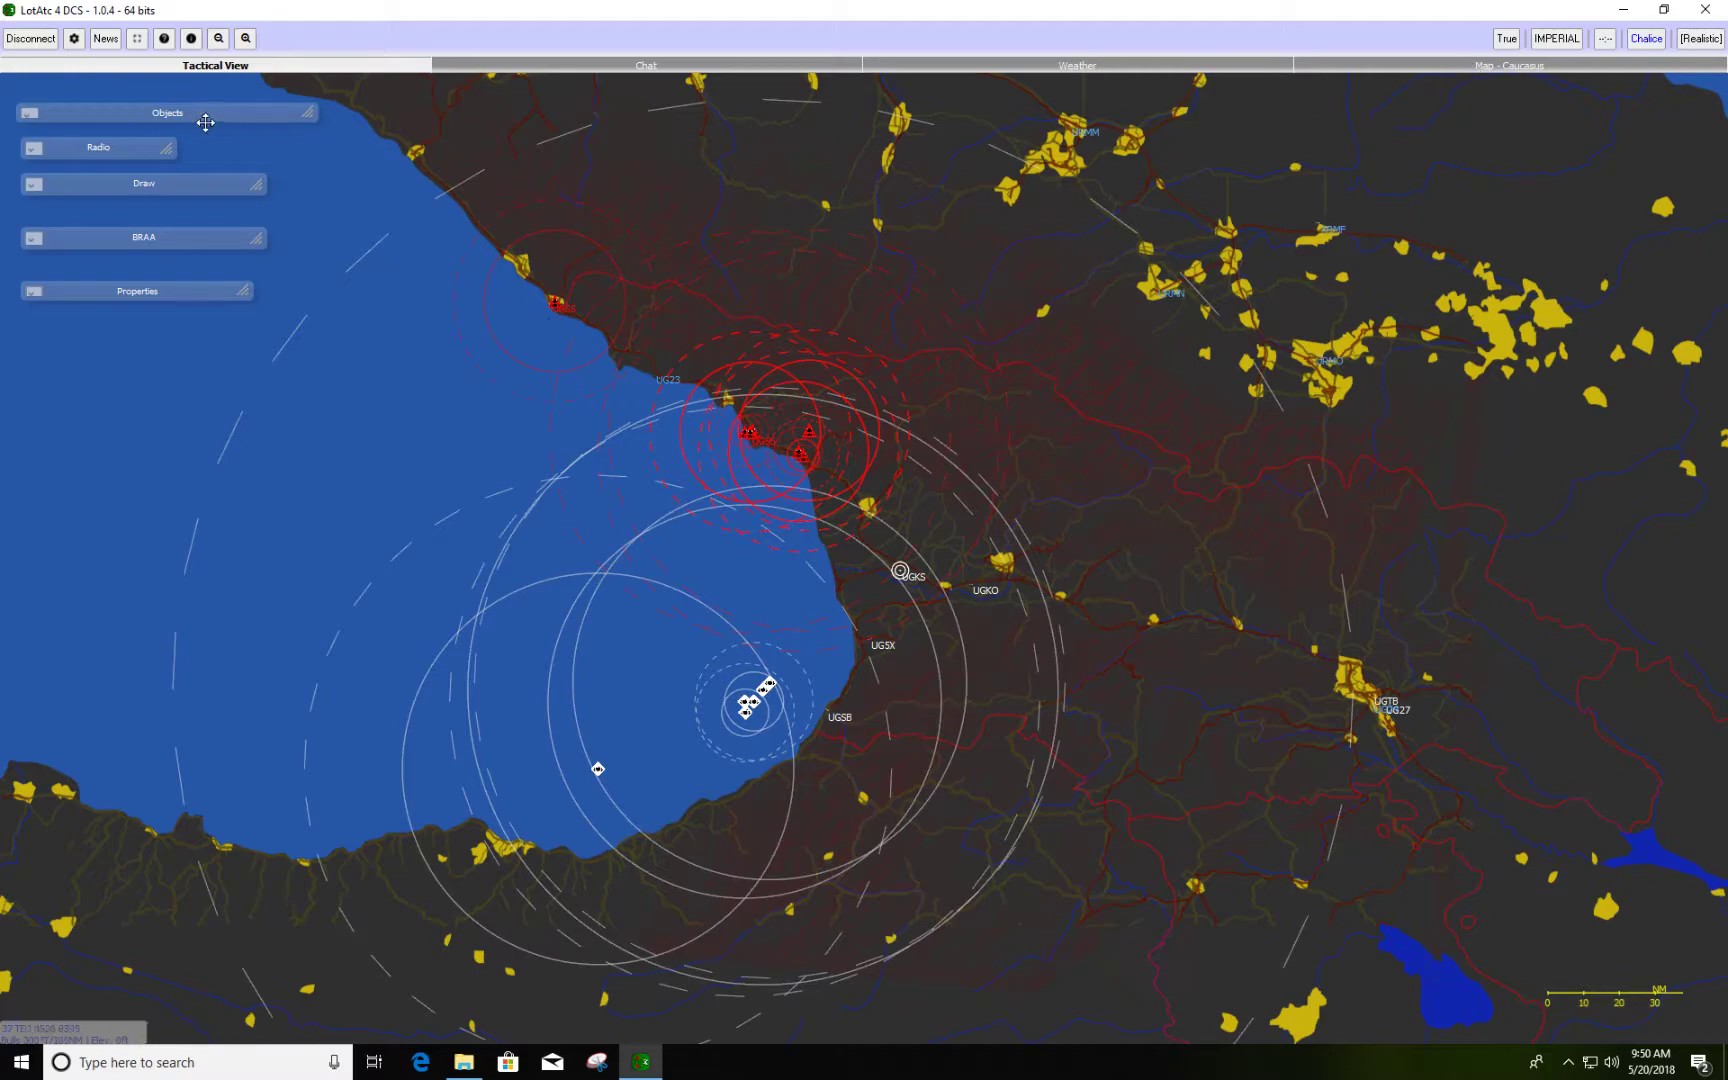
# Expand the Objects window, place it in the upper-right corner of the tactical map, and make it shorter and slightly wider.
pyautogui.click(305, 113)
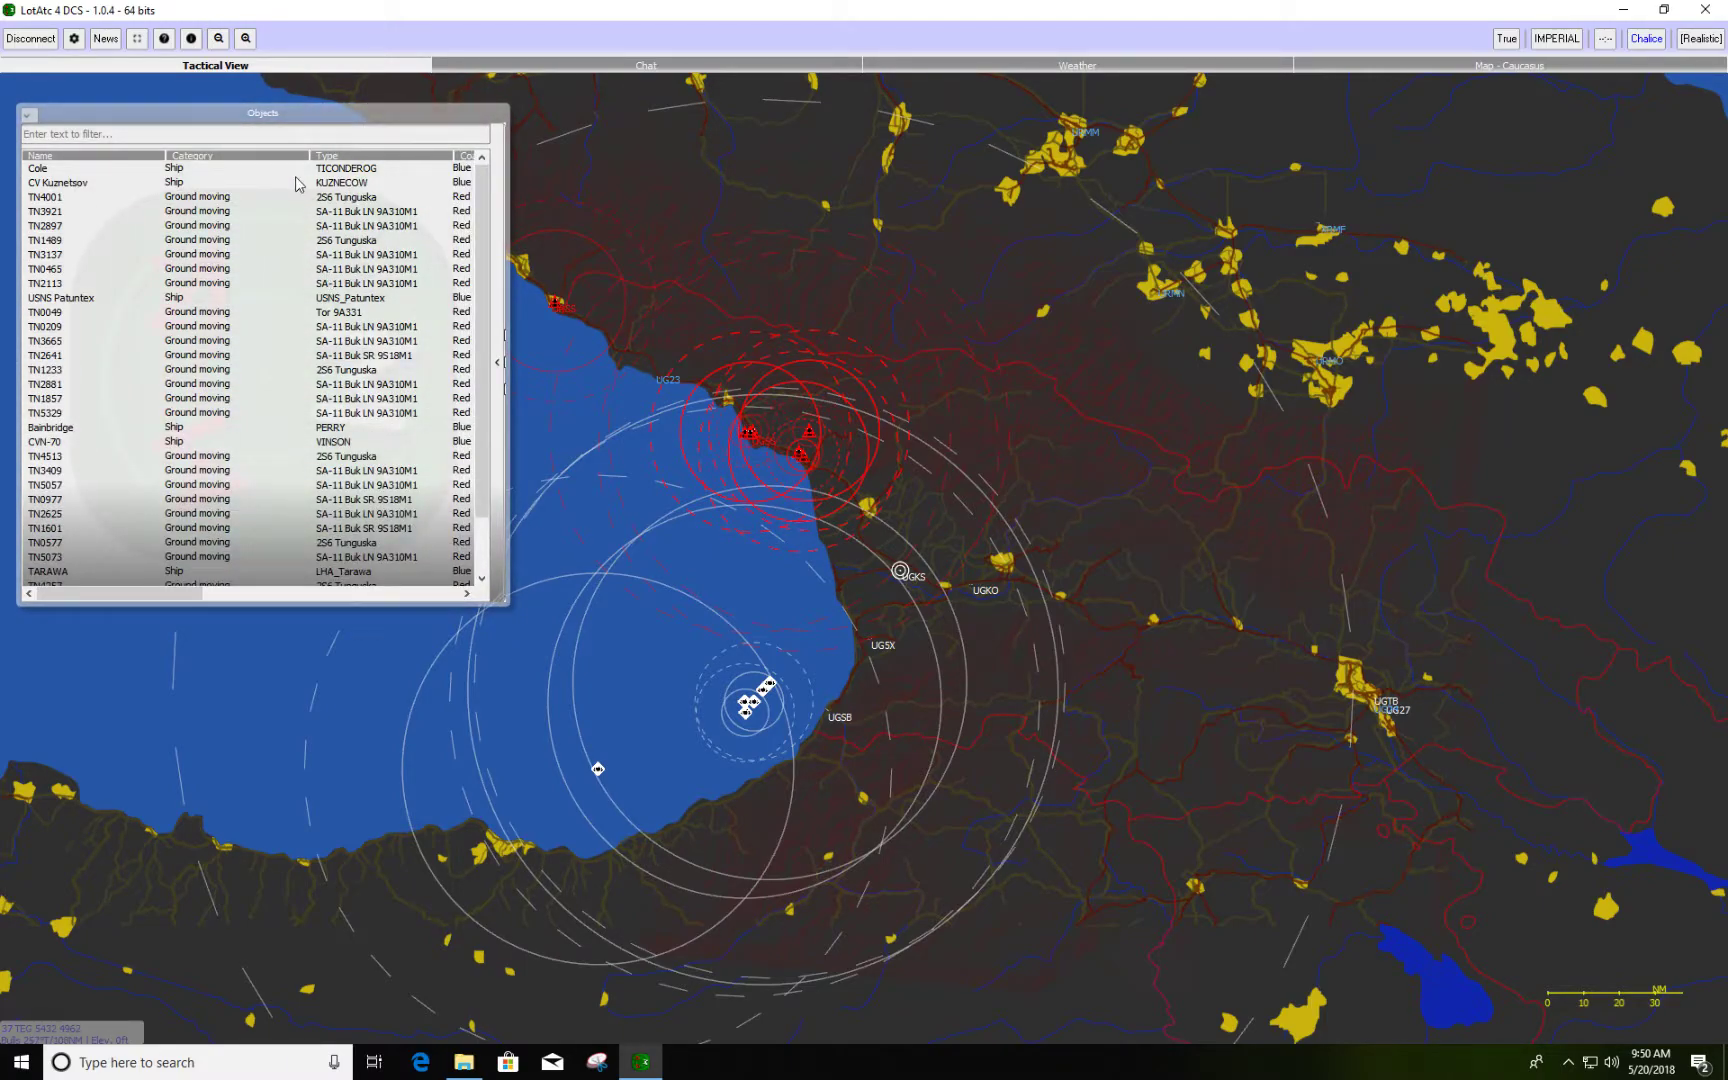
pyautogui.moveTo(258, 113)
pyautogui.mouseDown()
pyautogui.moveTo(655, 160)
pyautogui.moveTo(1446, 107)
pyautogui.mouseUp()
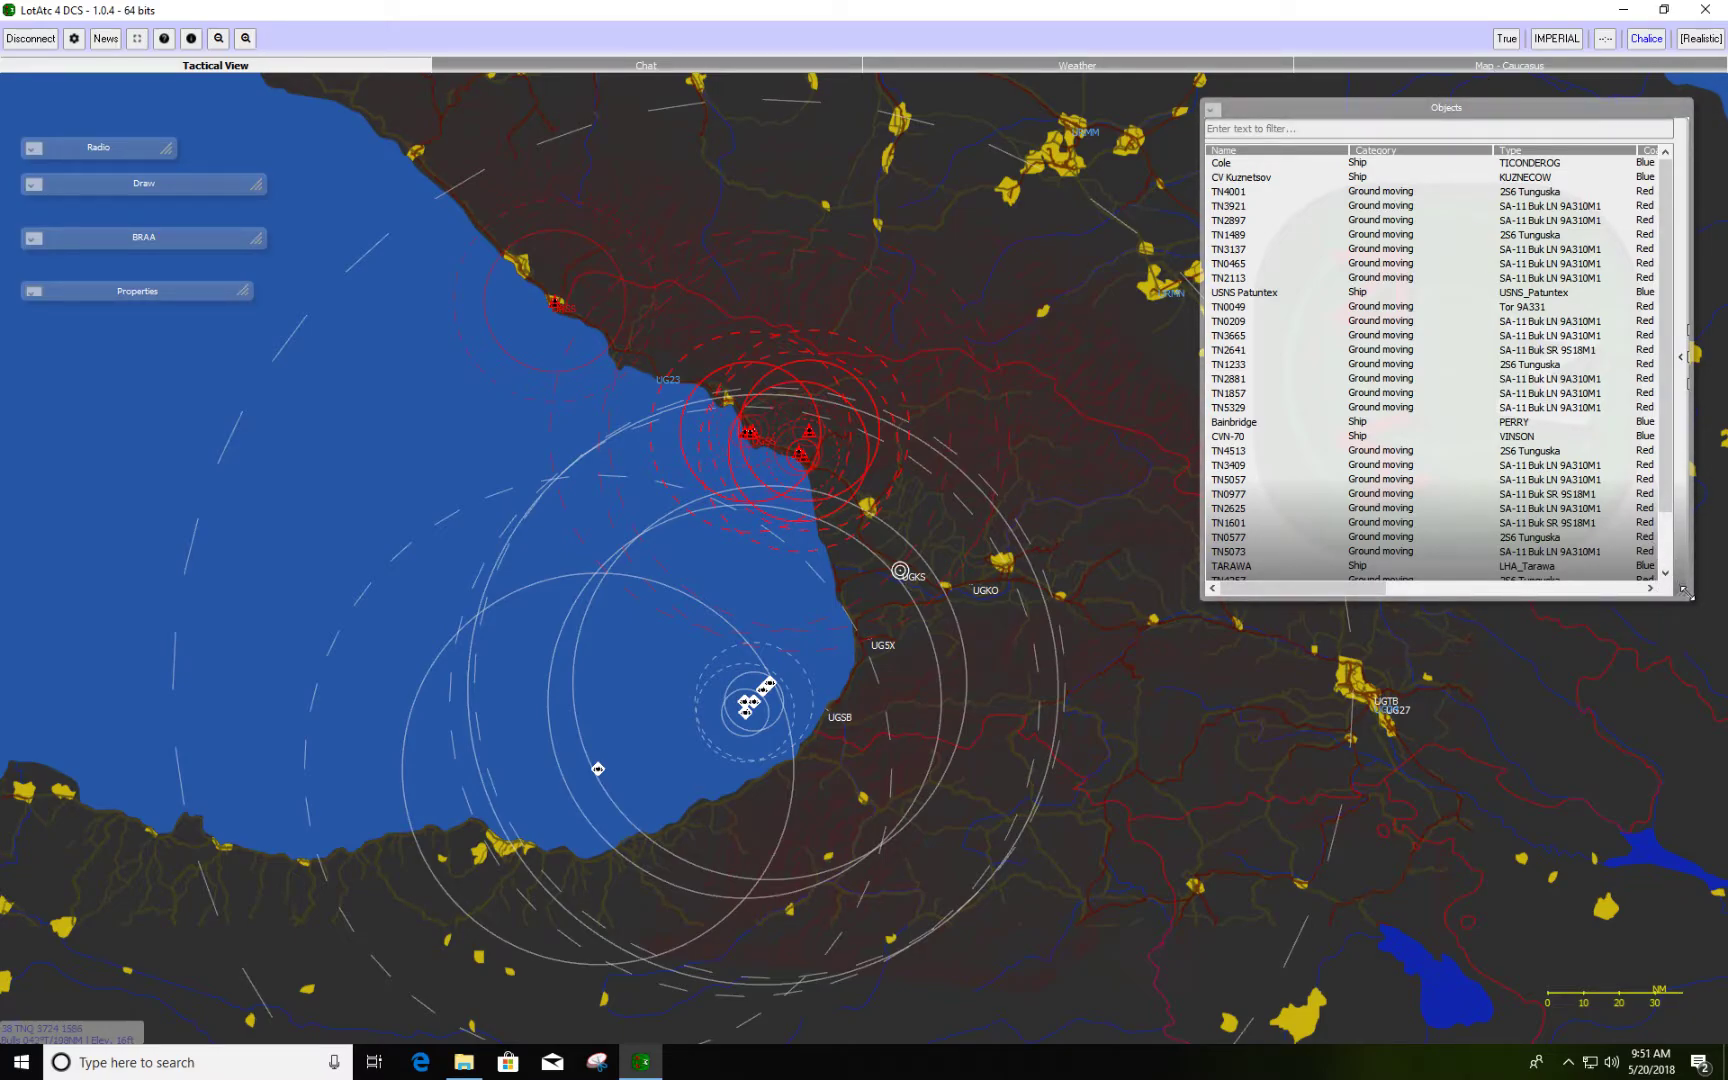
pyautogui.moveTo(1684, 624); pyautogui.dragTo(1713, 467)
# Expand the Radio window over the map, shrink it to fit its options, and convert it into a tab.
pyautogui.moveTo(110, 147); pyautogui.dragTo(940, 508)
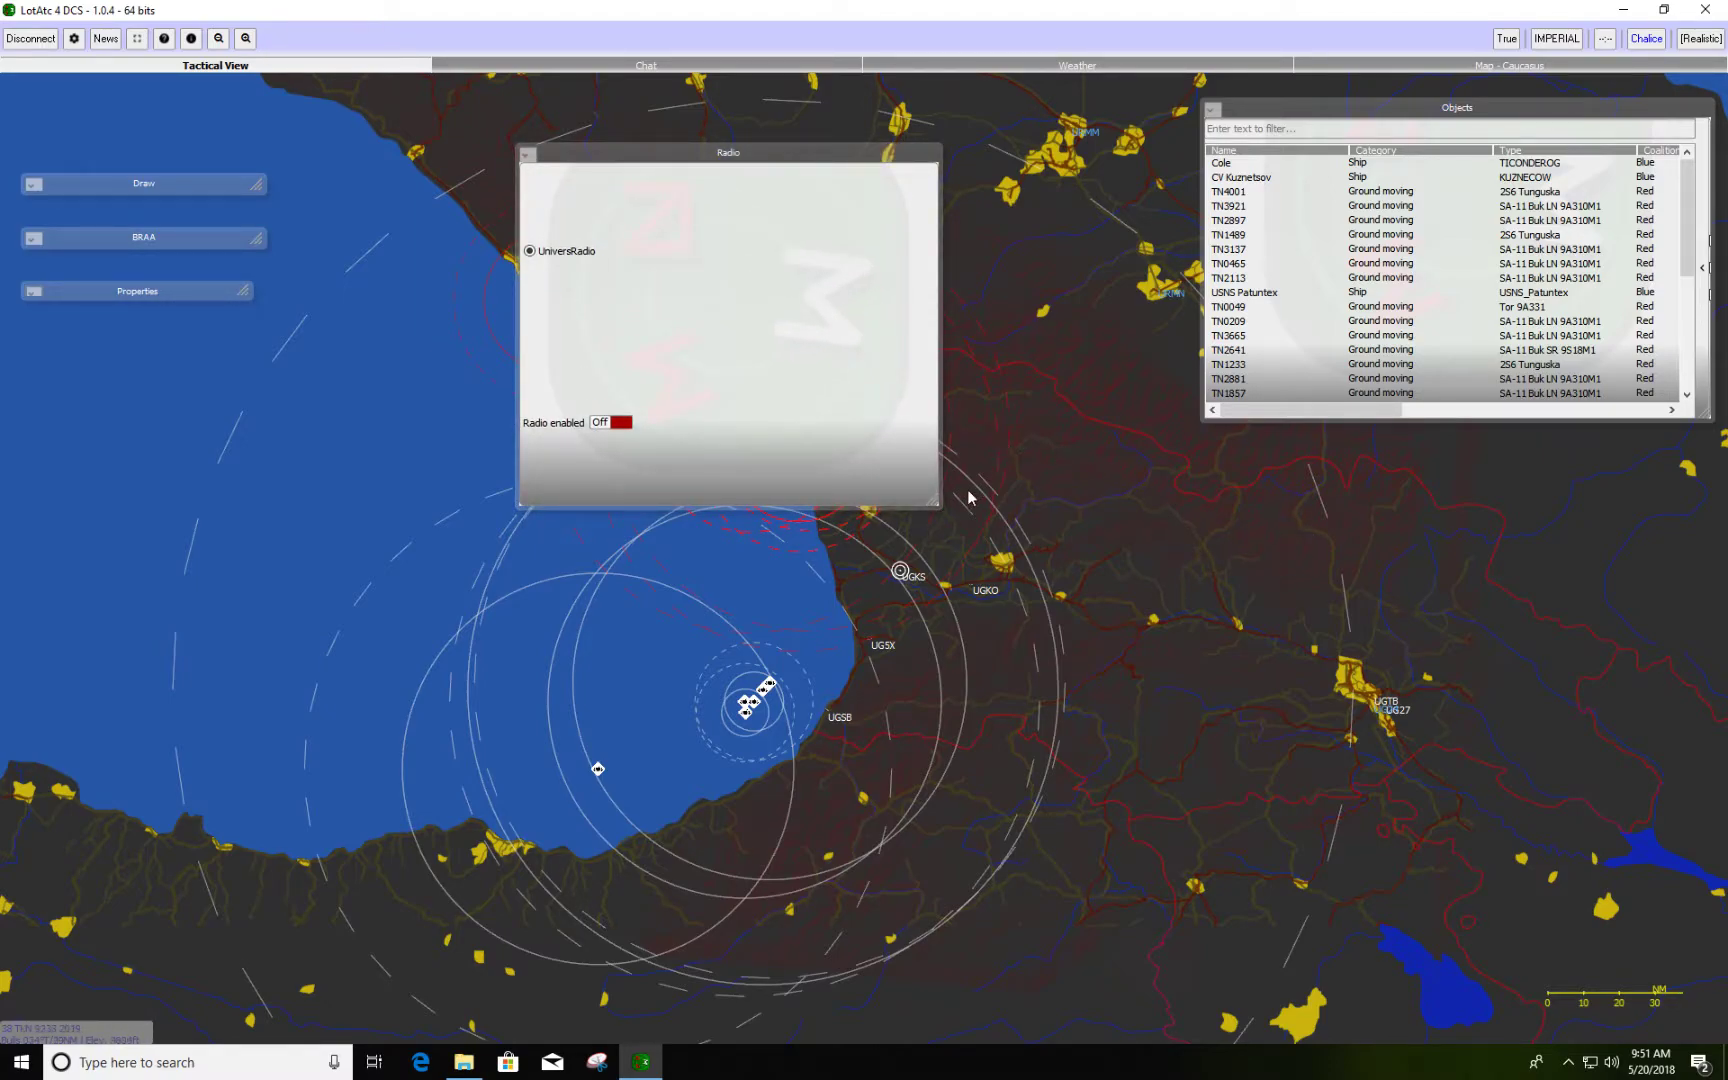
pyautogui.moveTo(938, 505); pyautogui.dragTo(775, 228)
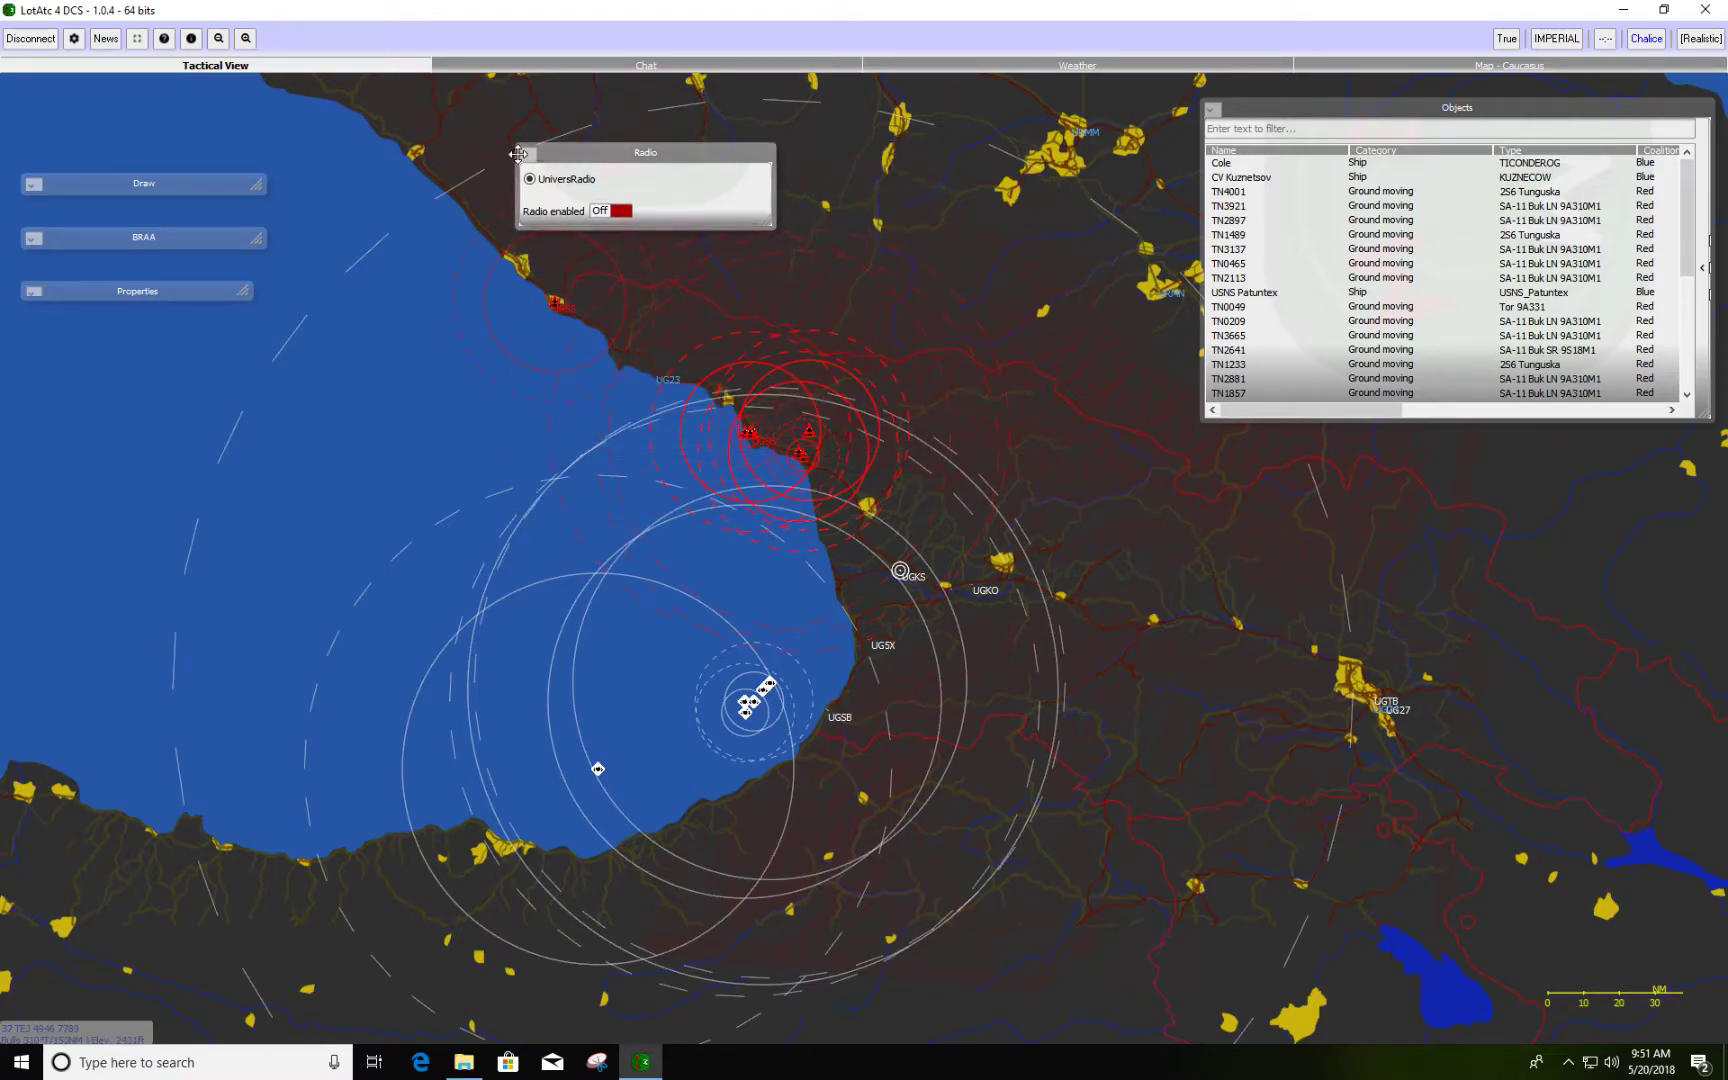
pyautogui.click(526, 154)
pyautogui.click(572, 217)
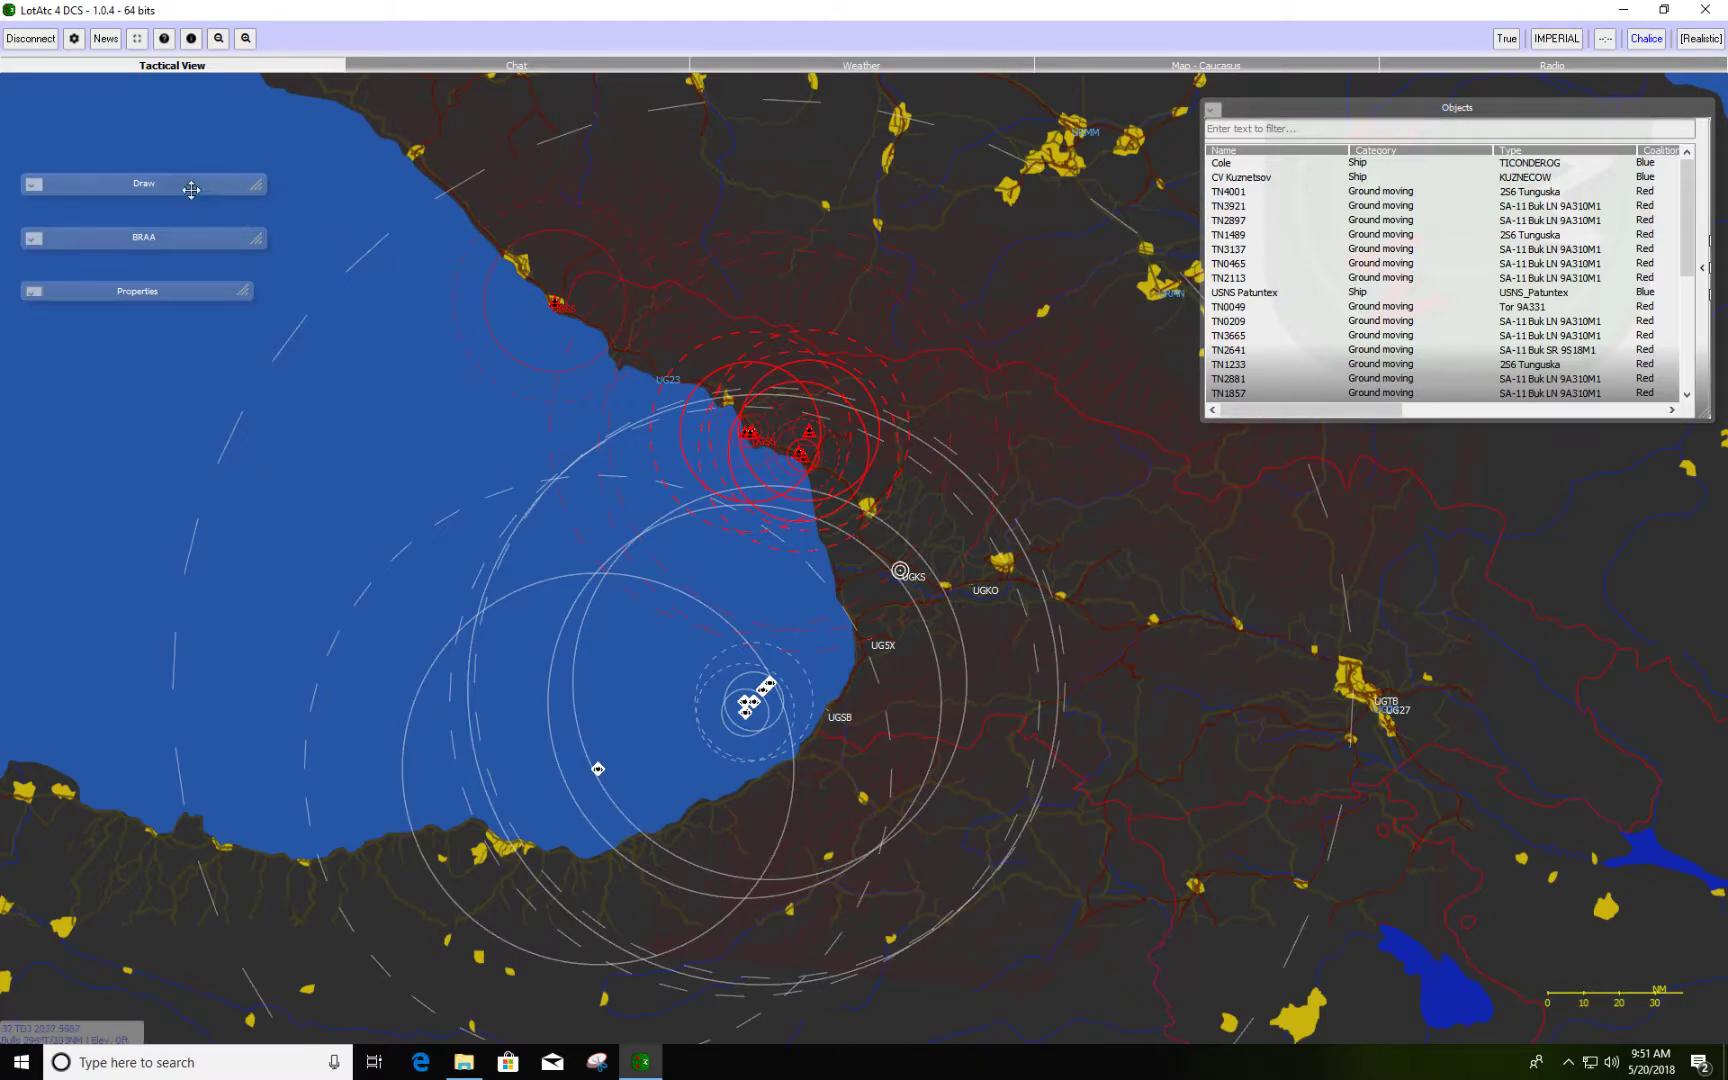
# Move the Draw window to the upper edge of the map, expand it to show its options, and convert it into a tab.
pyautogui.moveTo(166, 183); pyautogui.dragTo(362, 89)
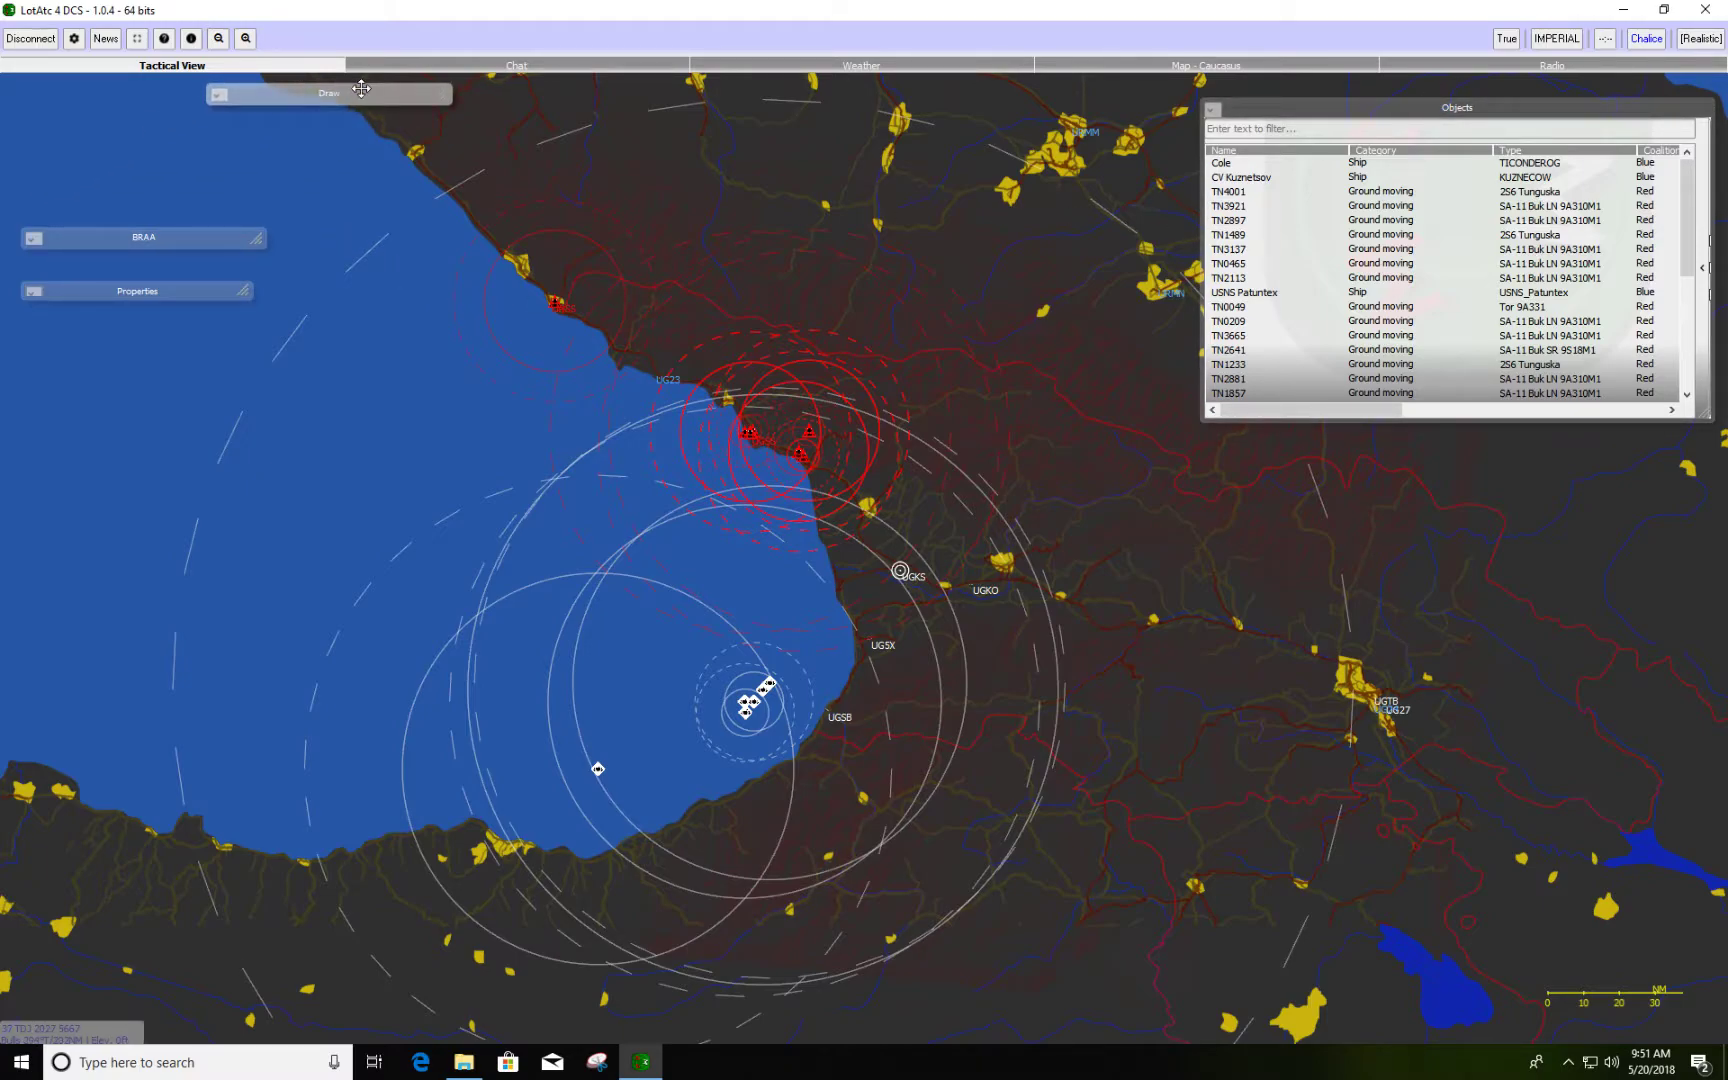
pyautogui.click(435, 104)
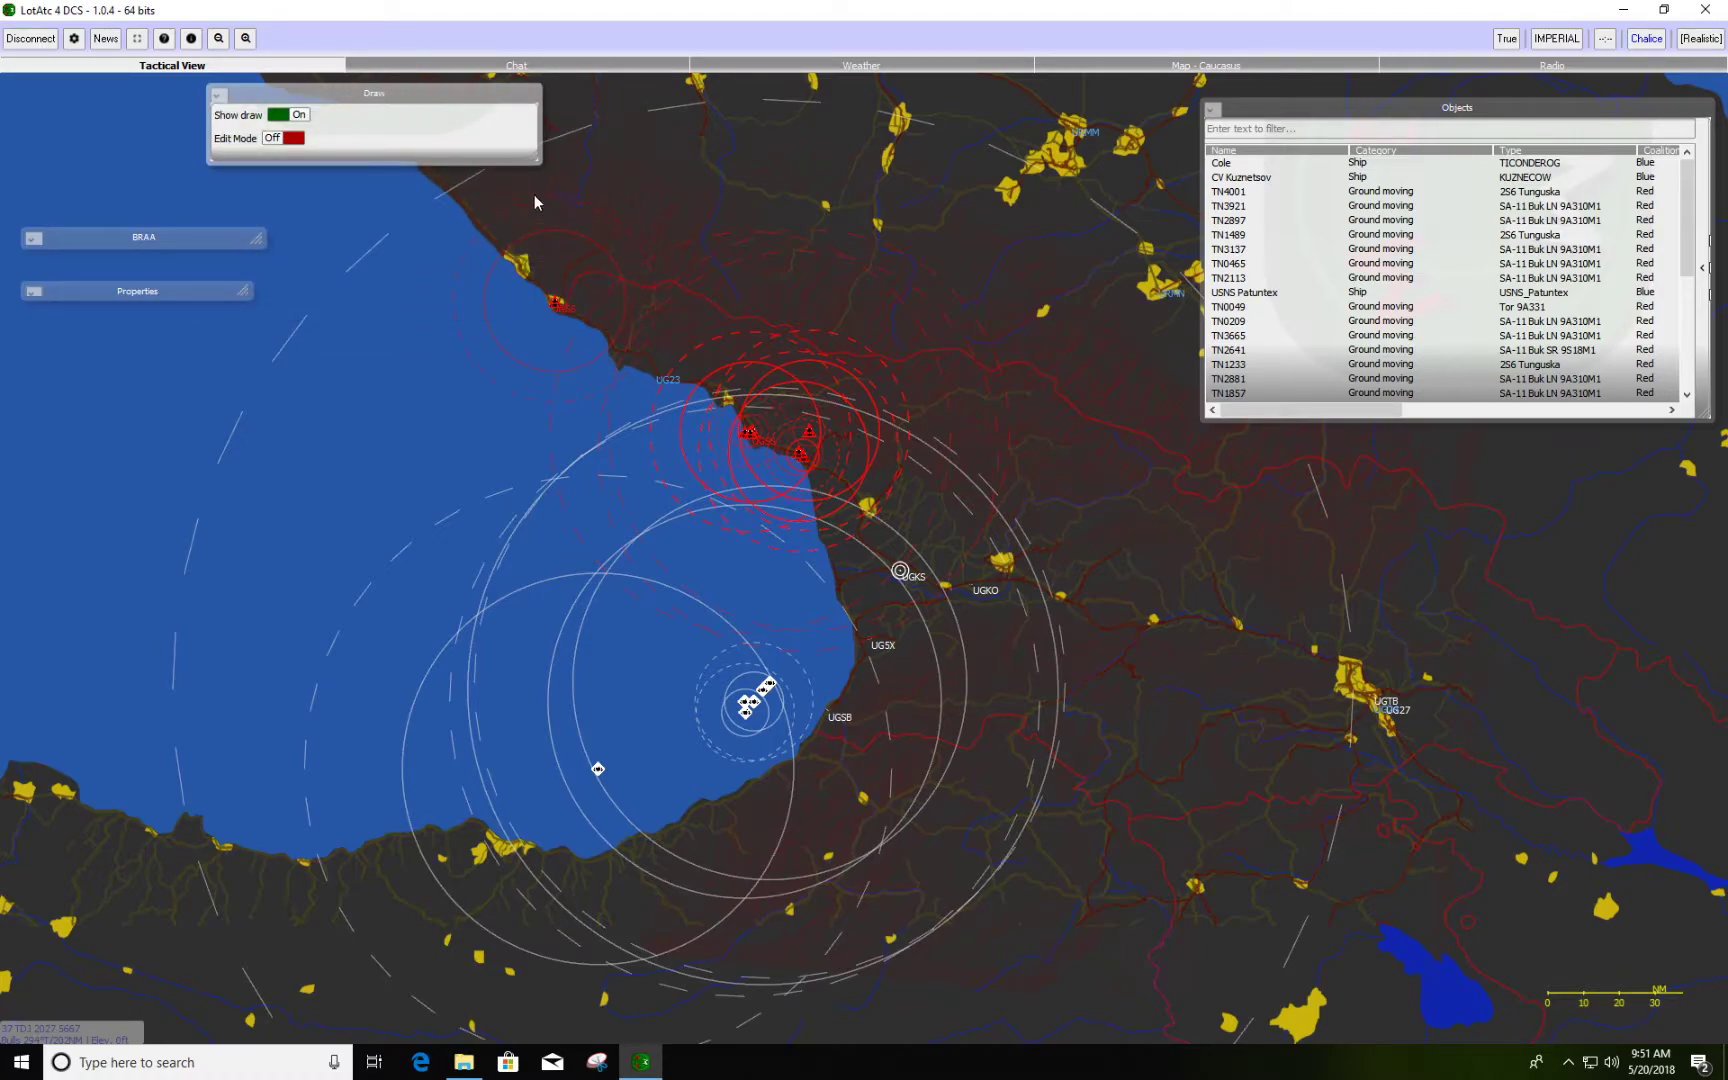
pyautogui.click(218, 95)
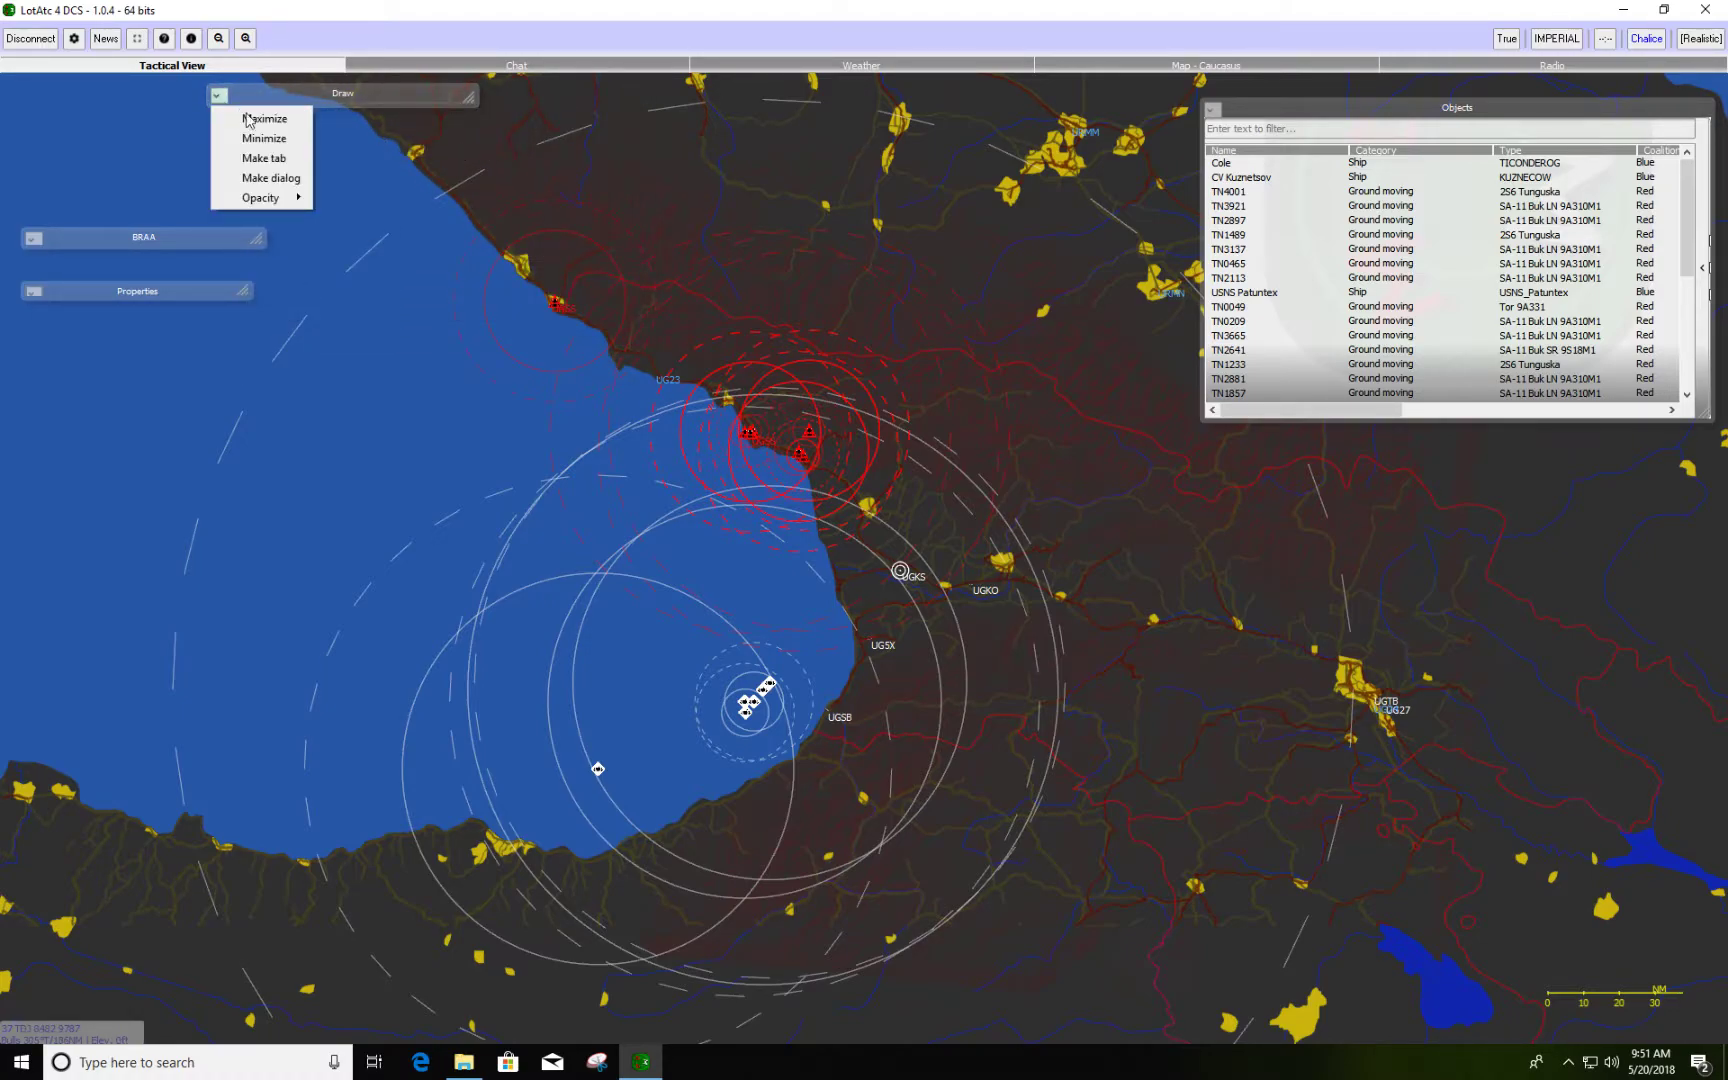
pyautogui.click(281, 160)
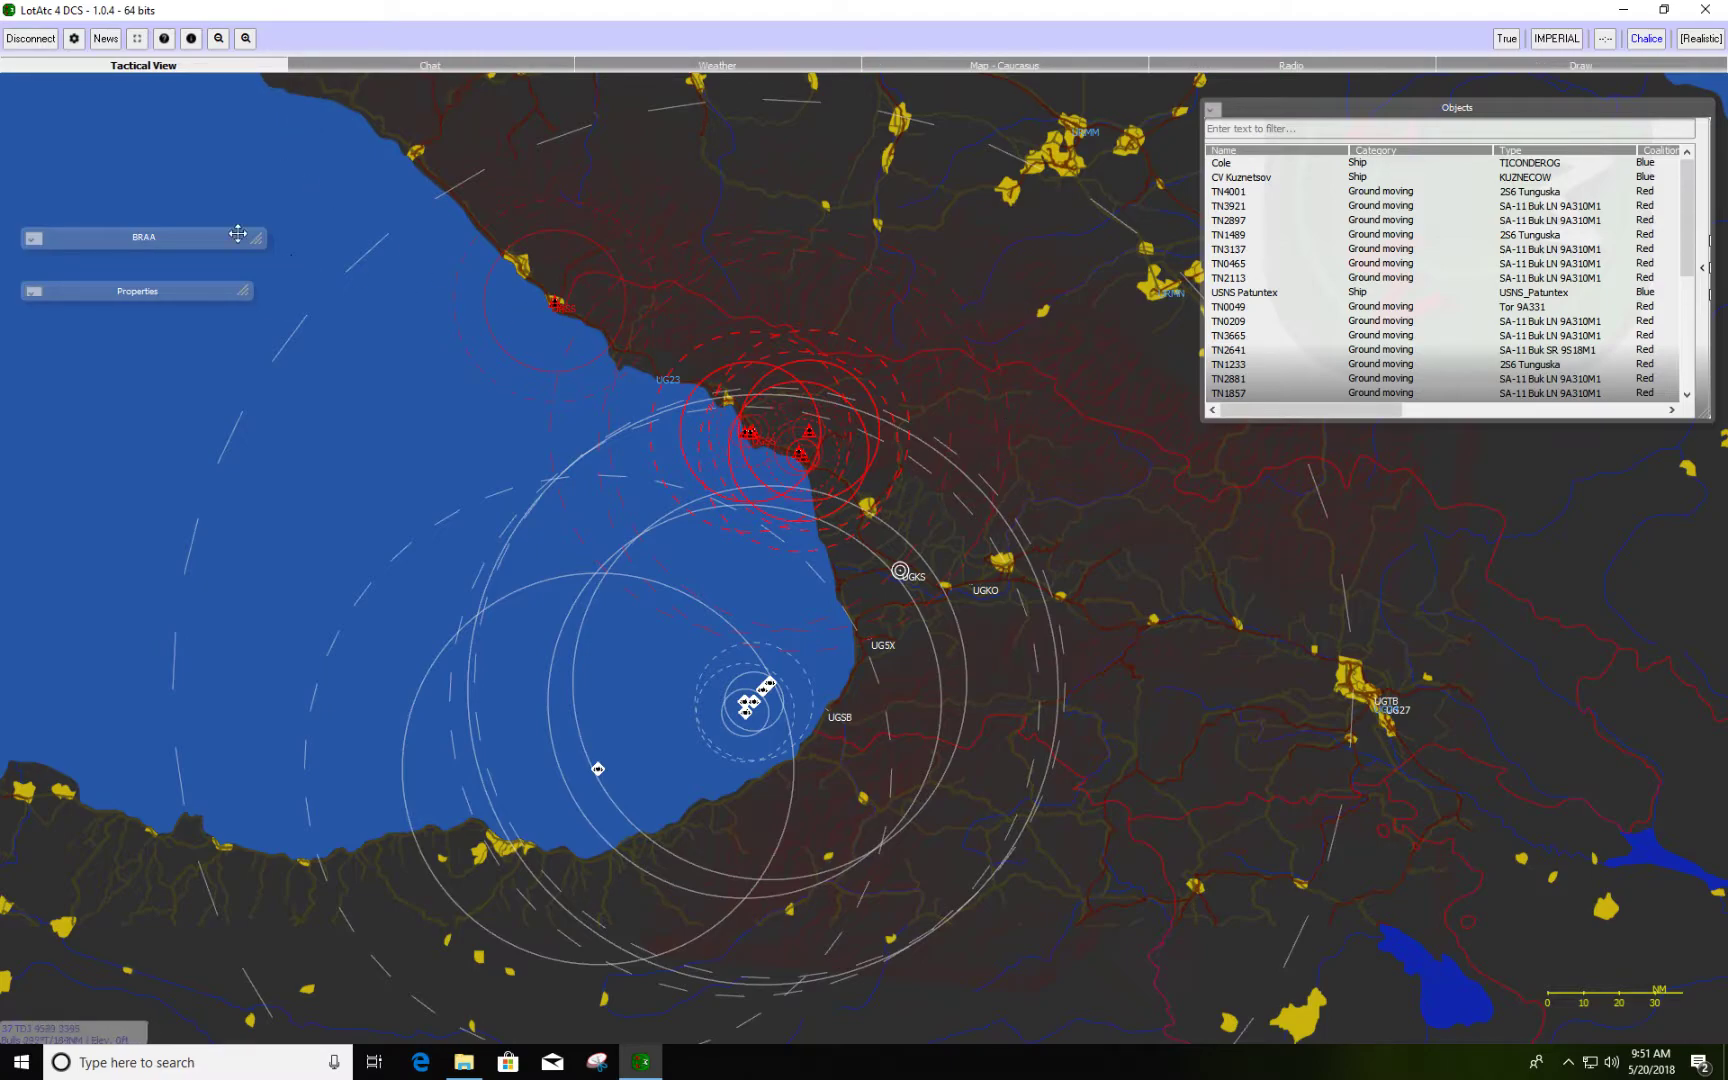
# Expand the BRAA window in the map's upper-left corner and the Properties window just below the Objects list.
pyautogui.moveTo(172, 229); pyautogui.dragTo(436, 246)
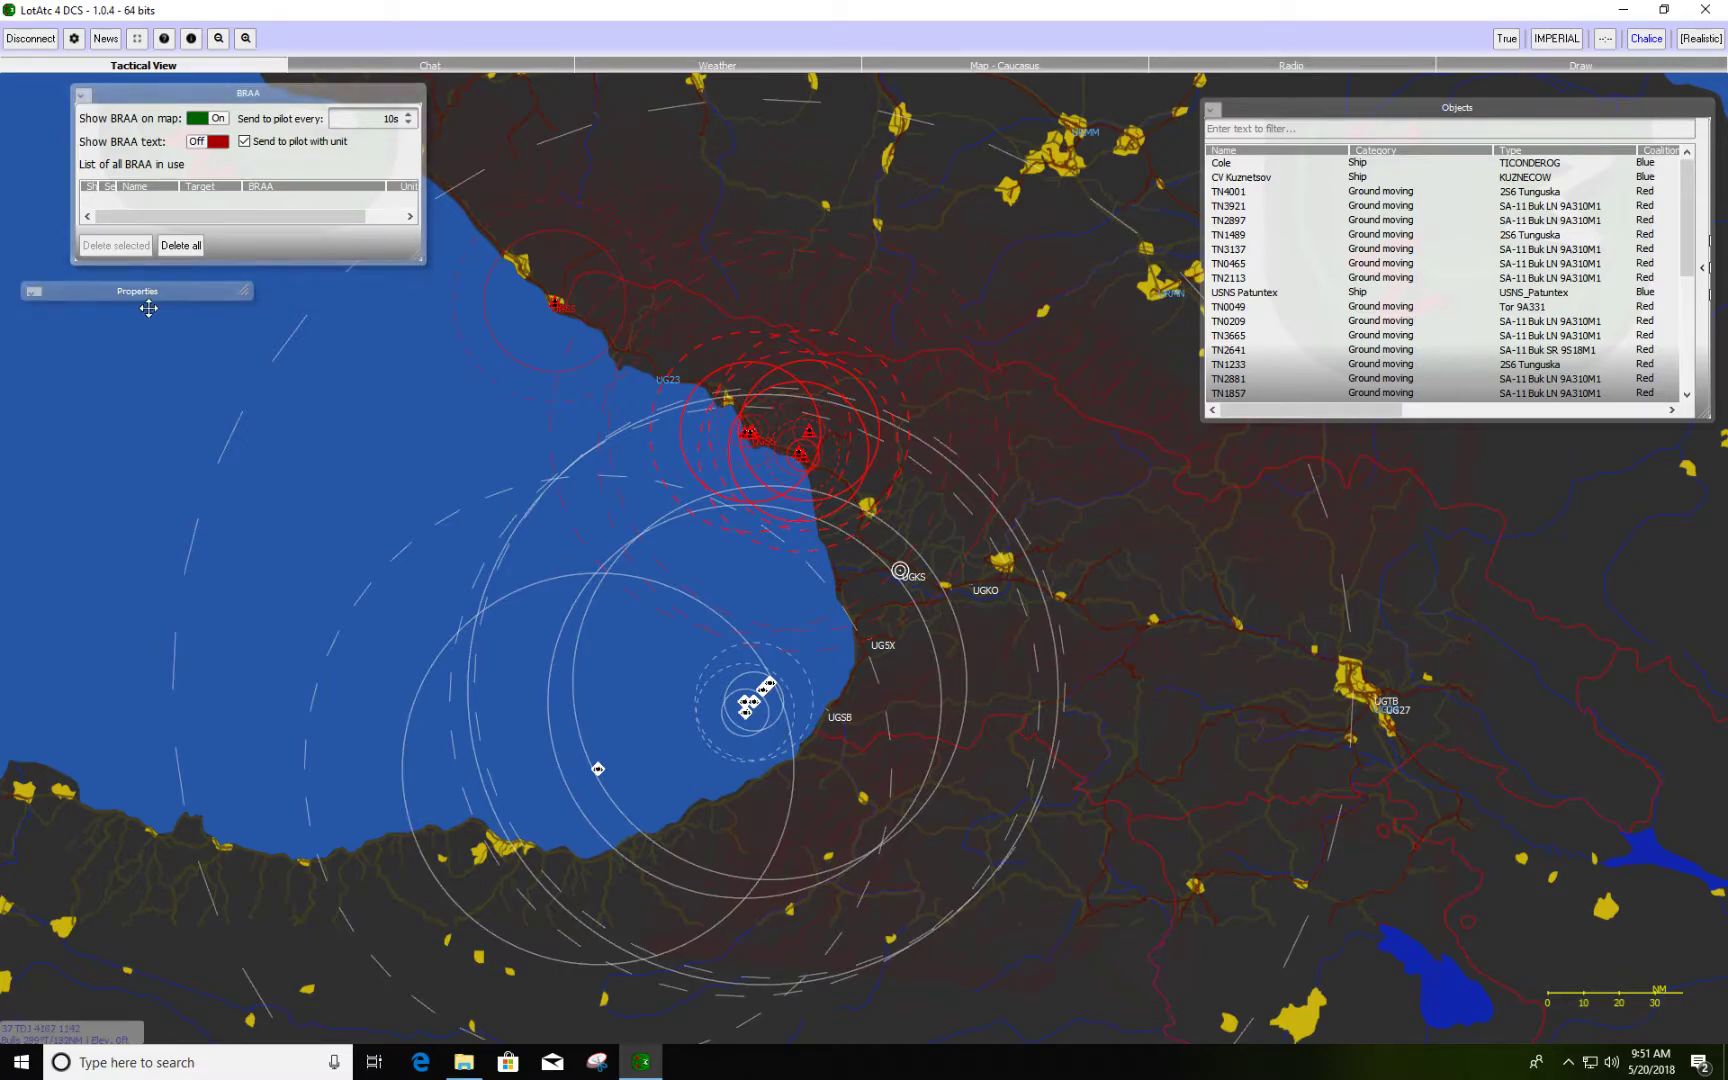
pyautogui.moveTo(166, 297); pyautogui.dragTo(720, 355)
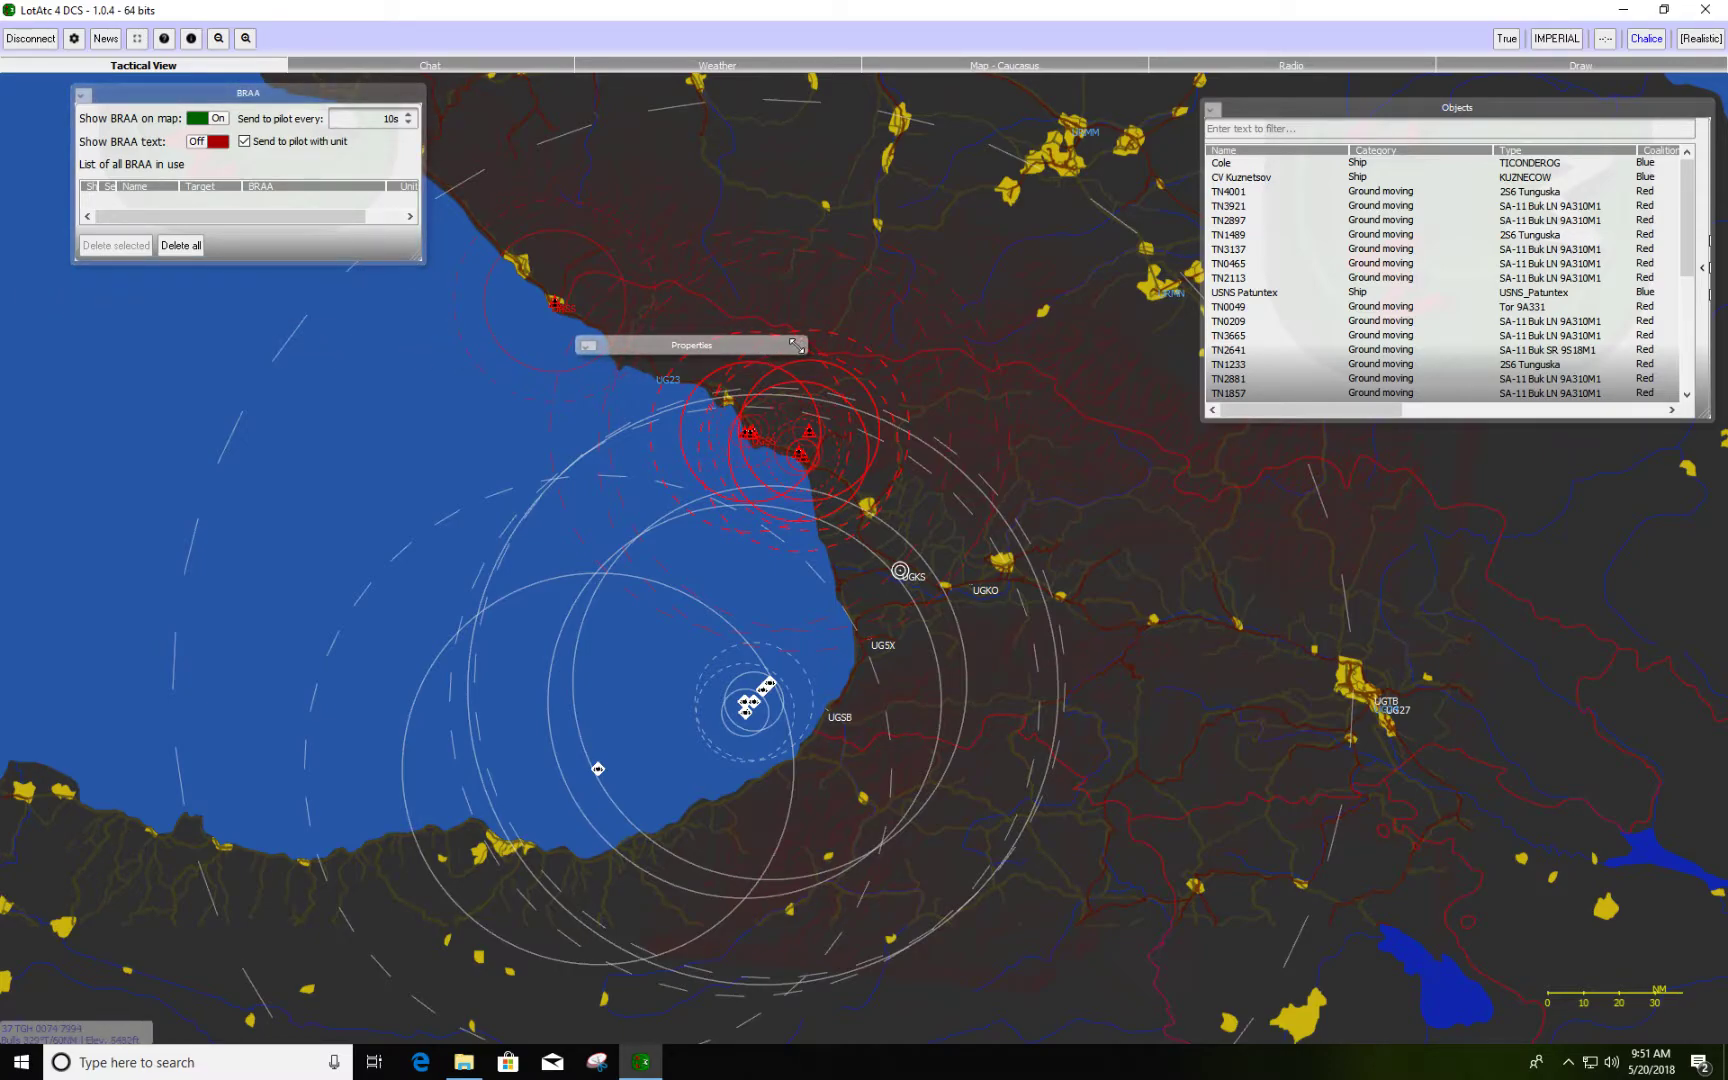
pyautogui.click(797, 347)
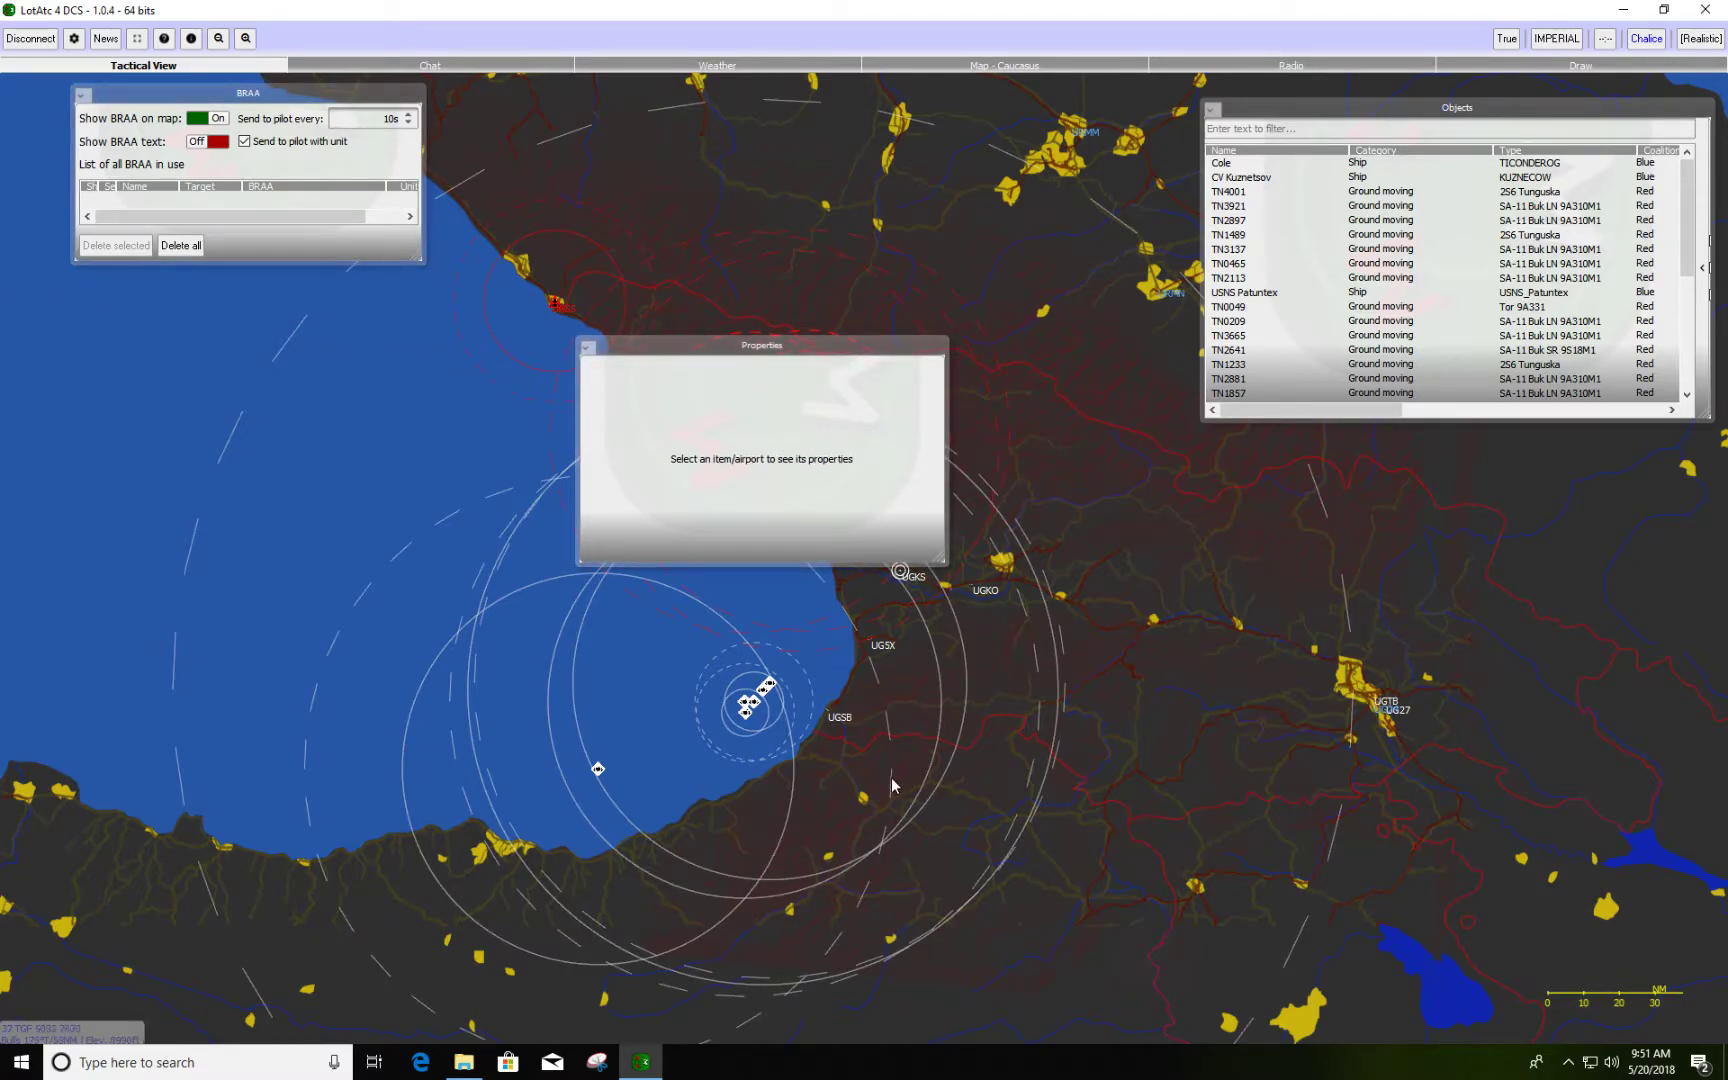
pyautogui.moveTo(958, 679); pyautogui.dragTo(684, 620)
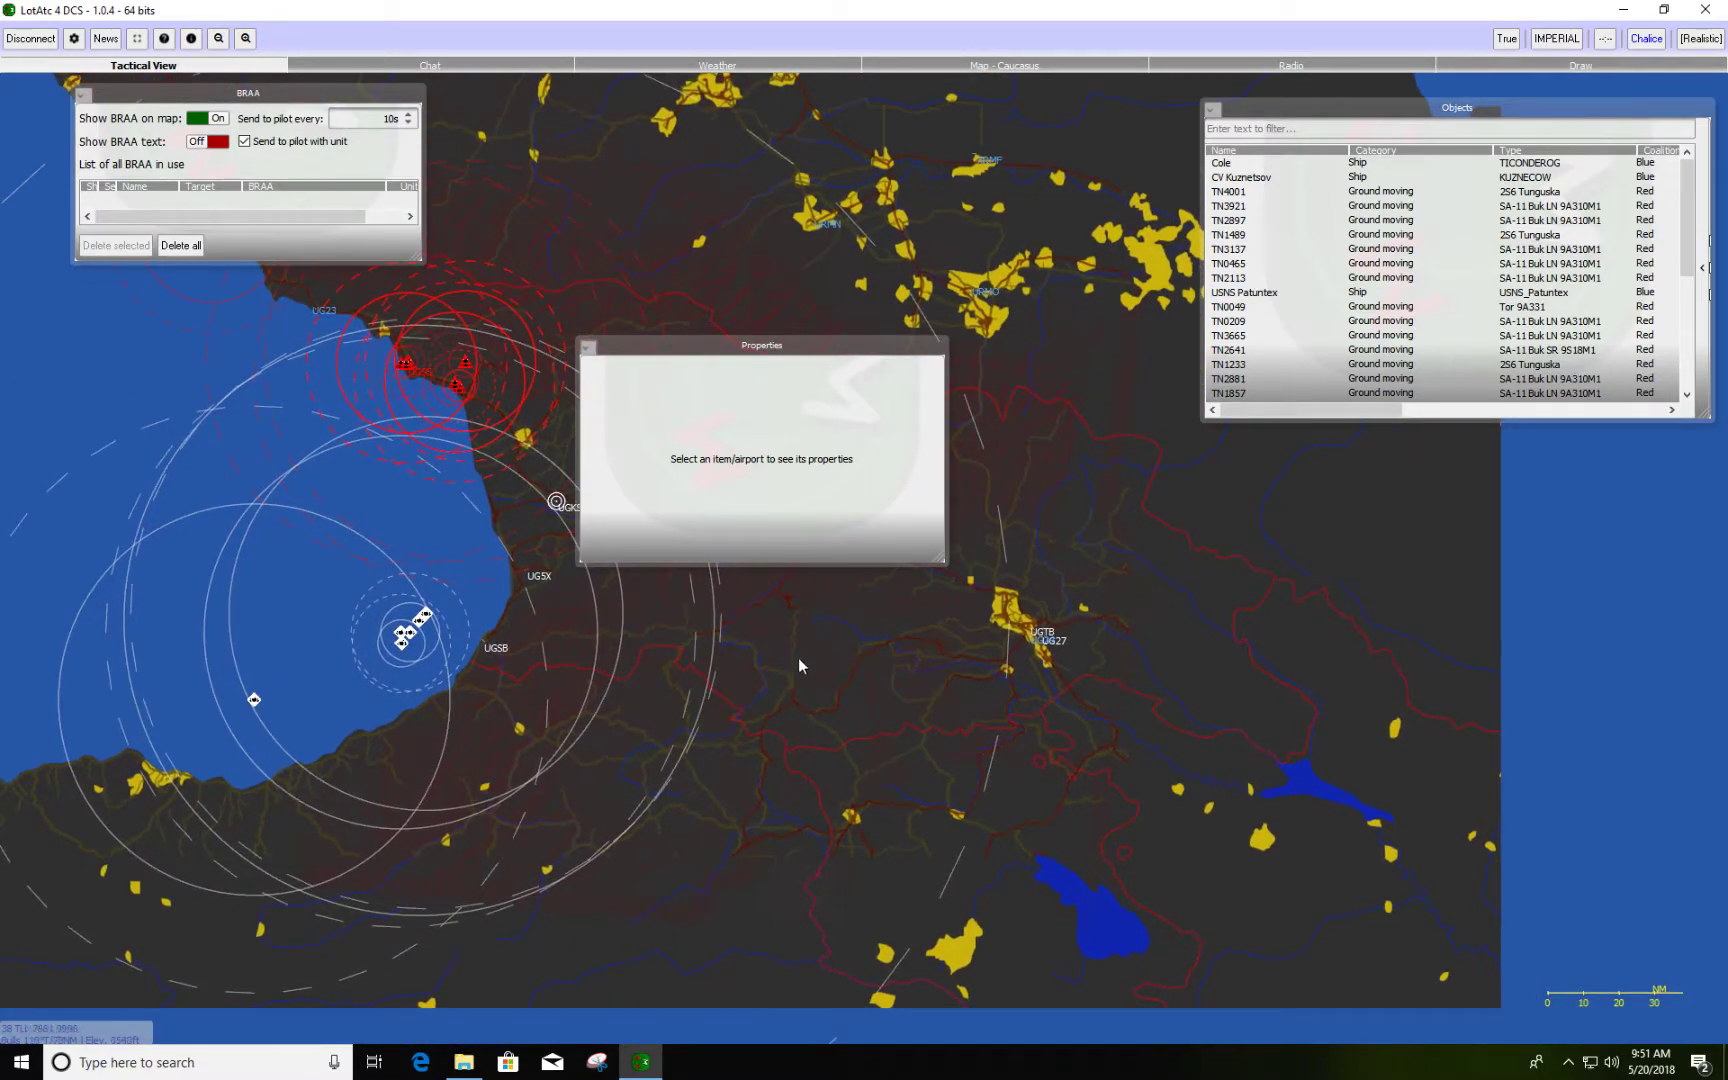
pyautogui.moveTo(807, 352); pyautogui.dragTo(1559, 446)
pyautogui.moveTo(976, 479); pyautogui.dragTo(803, 612)
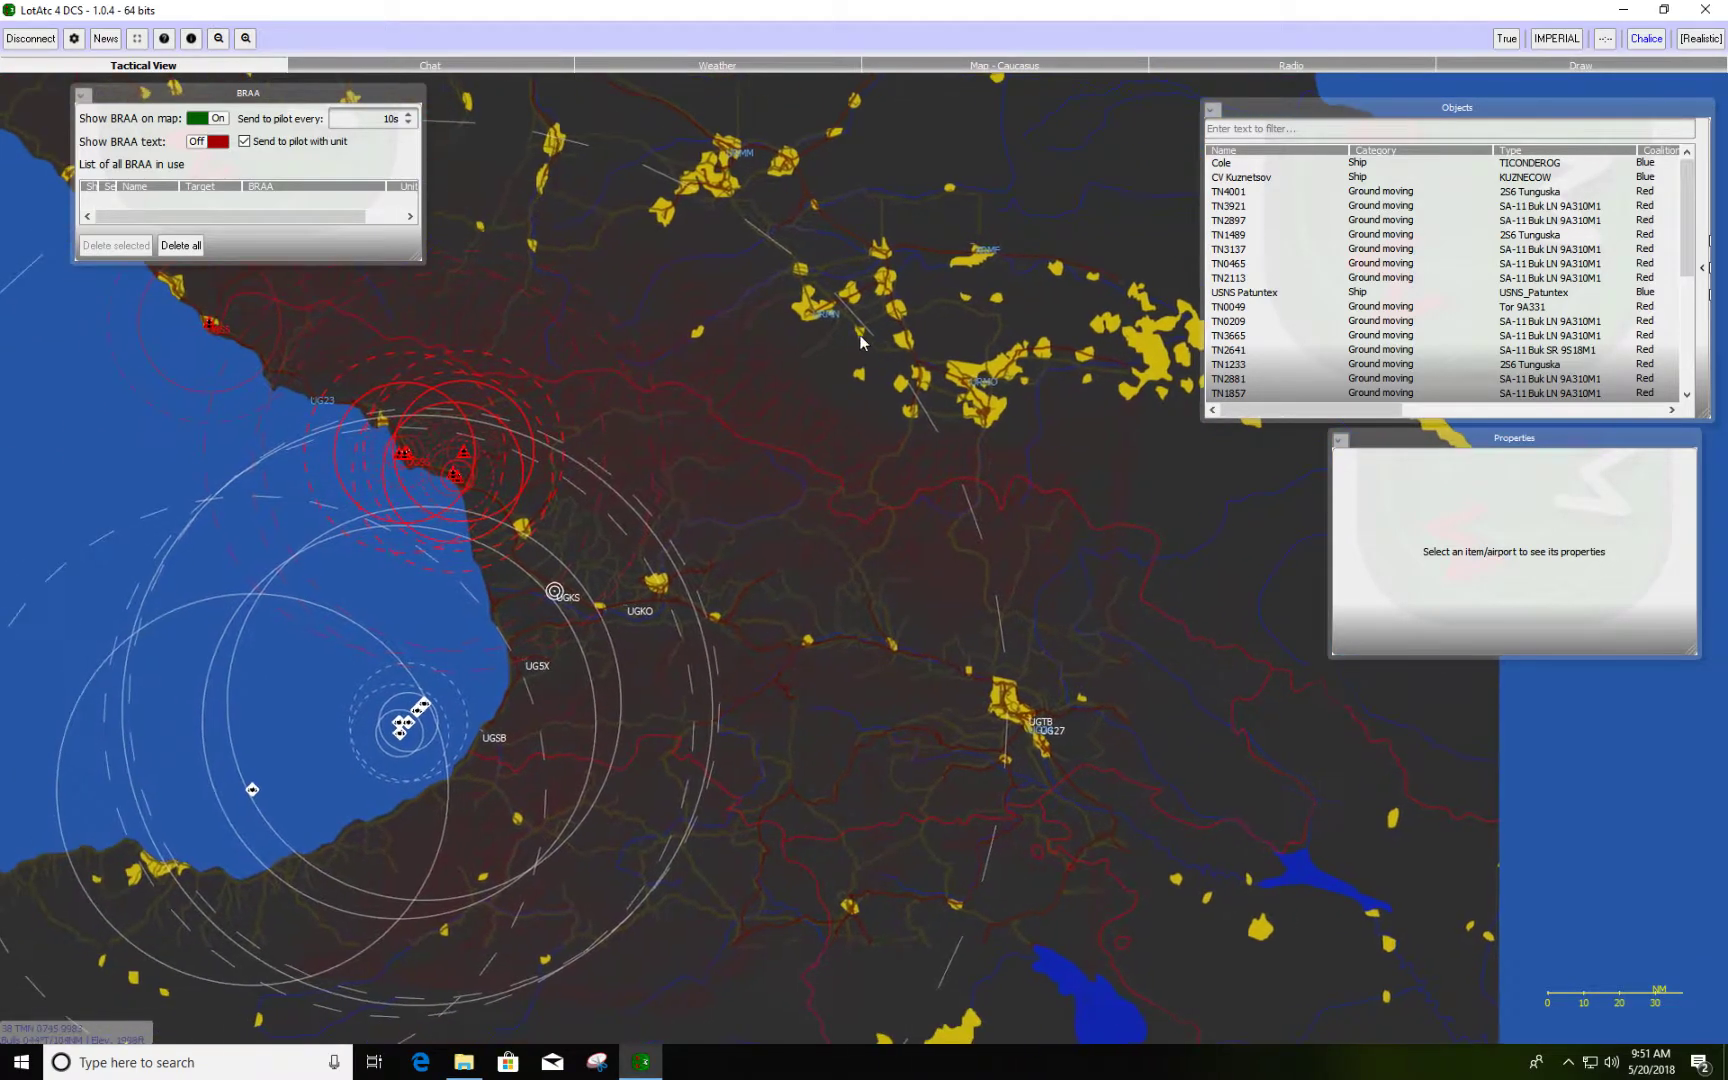
# Review the map settings on the Map - Caucasus page and go back to the Tactical View.
pyautogui.click(969, 64)
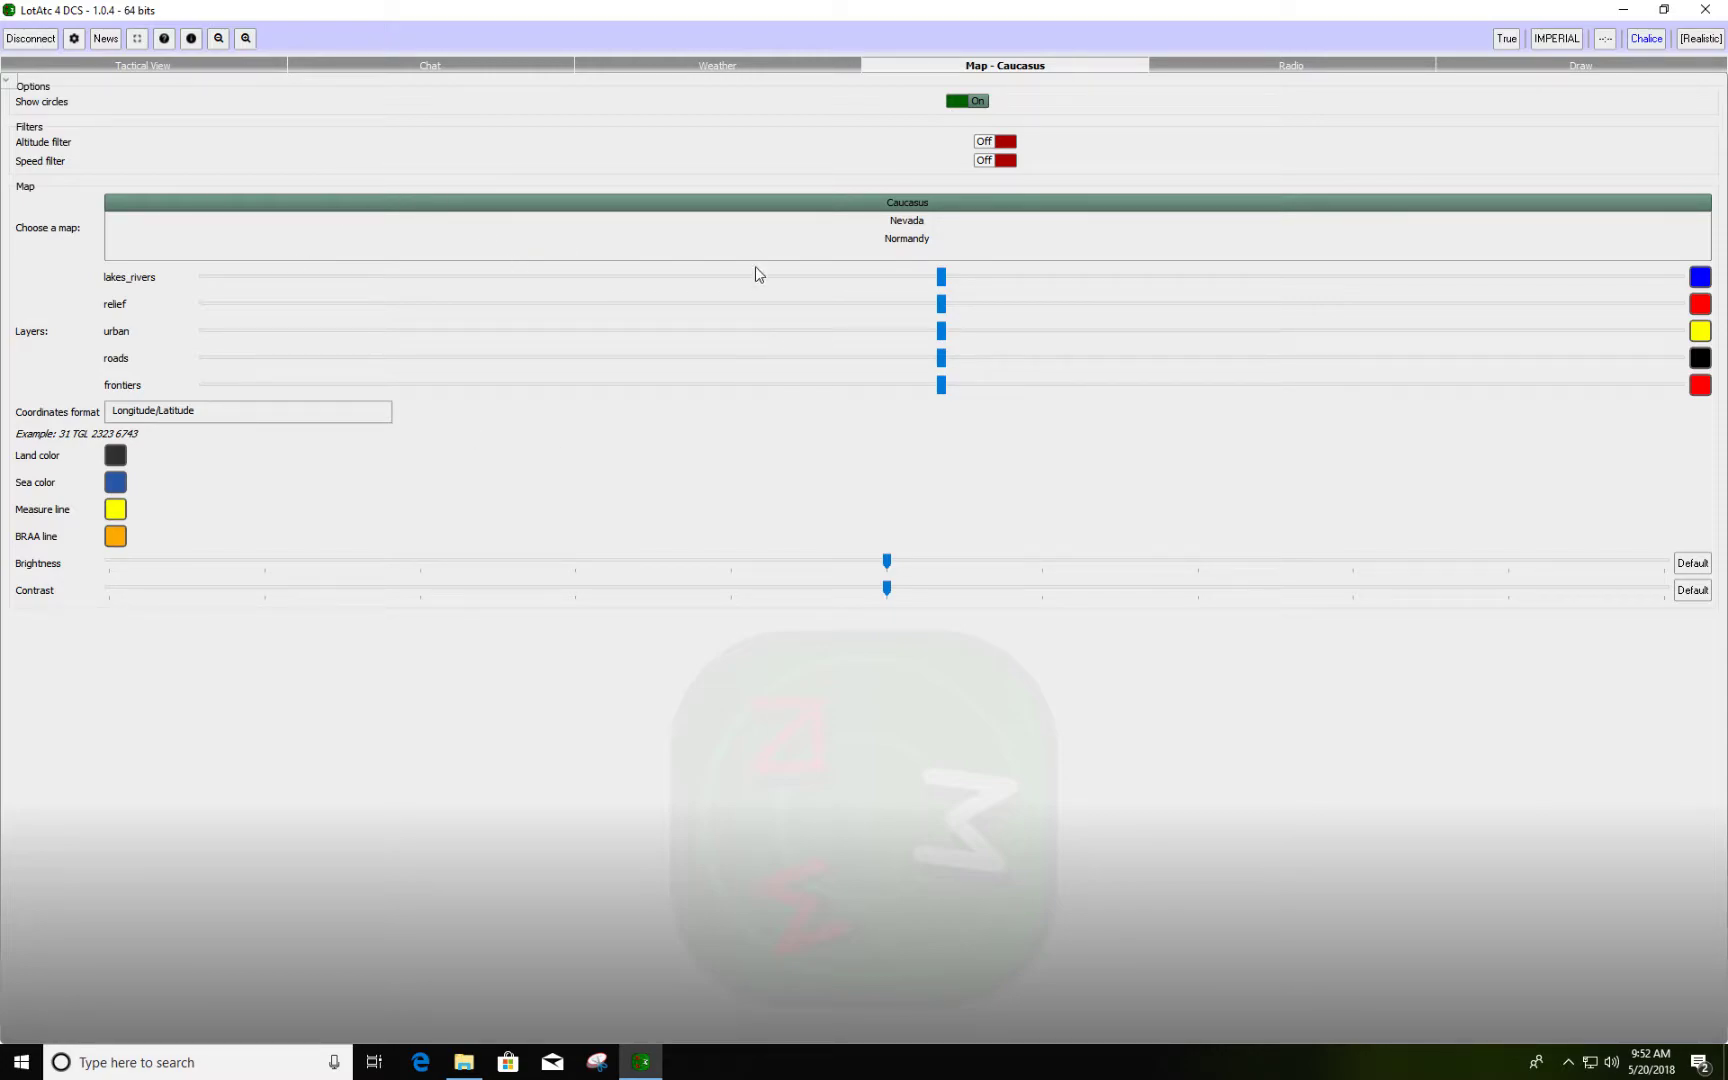
pyautogui.click(198, 66)
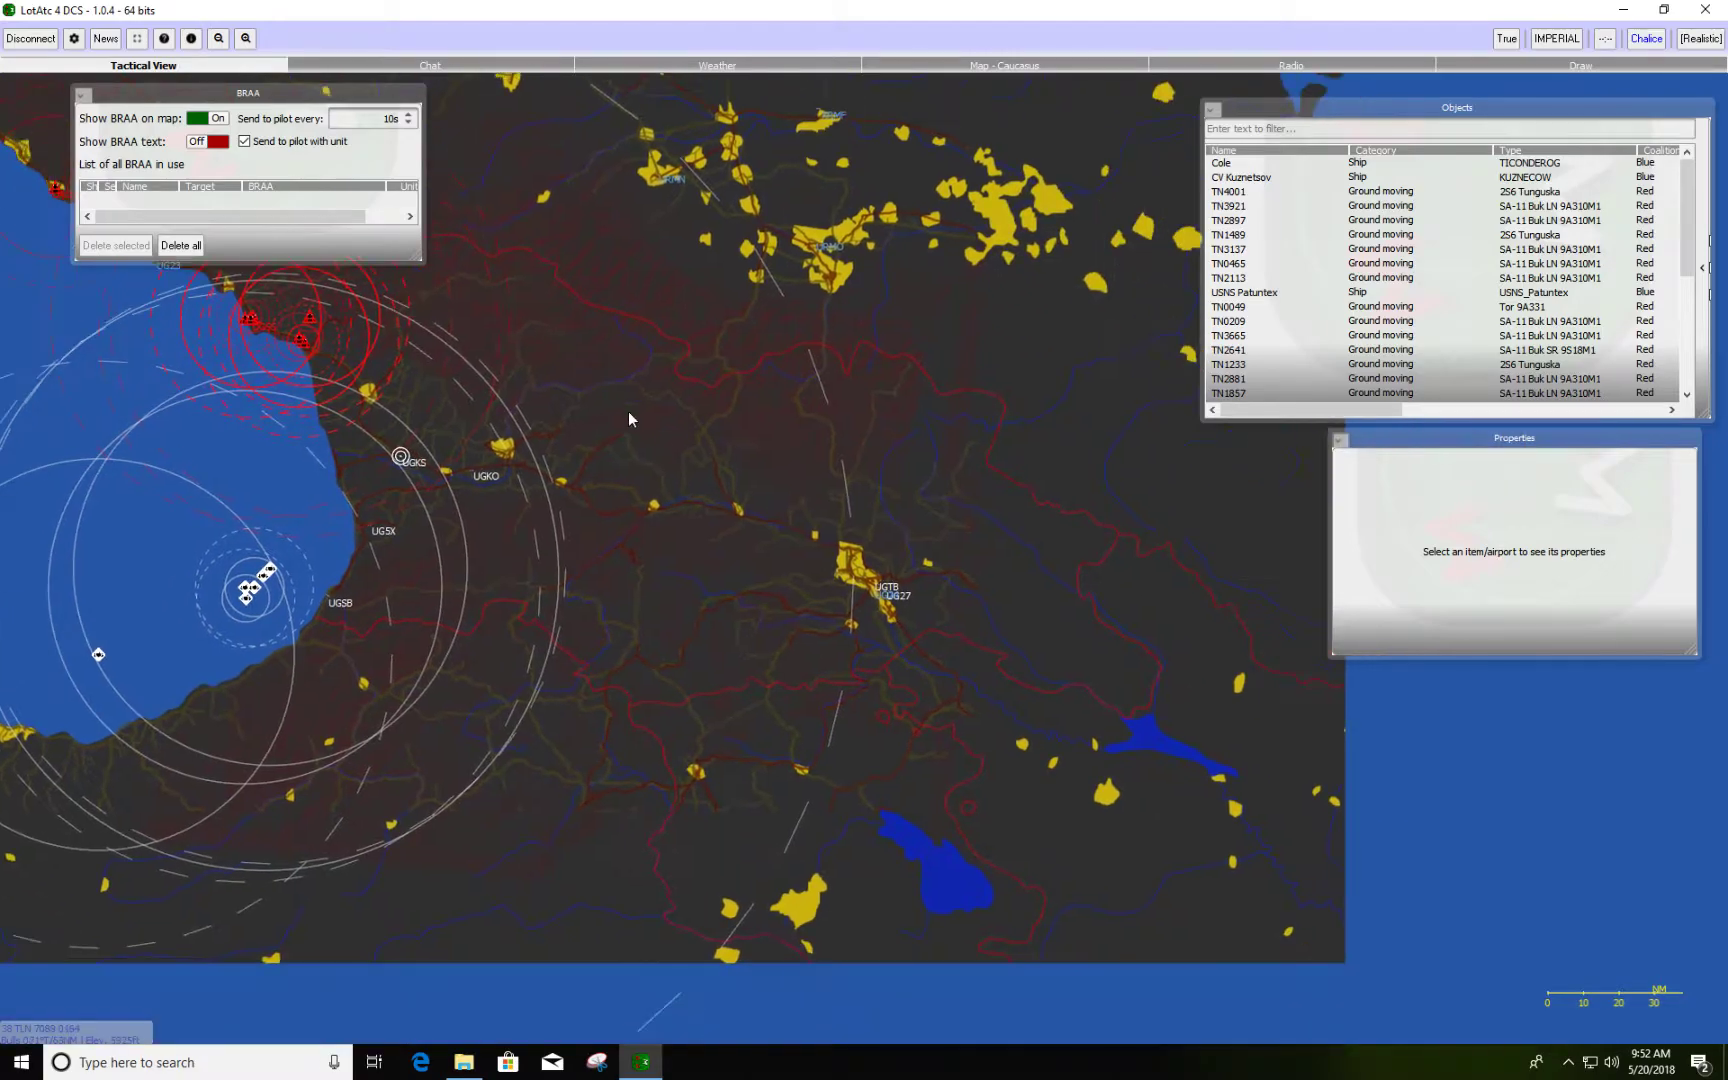
pyautogui.moveTo(820, 358); pyautogui.dragTo(825, 428)
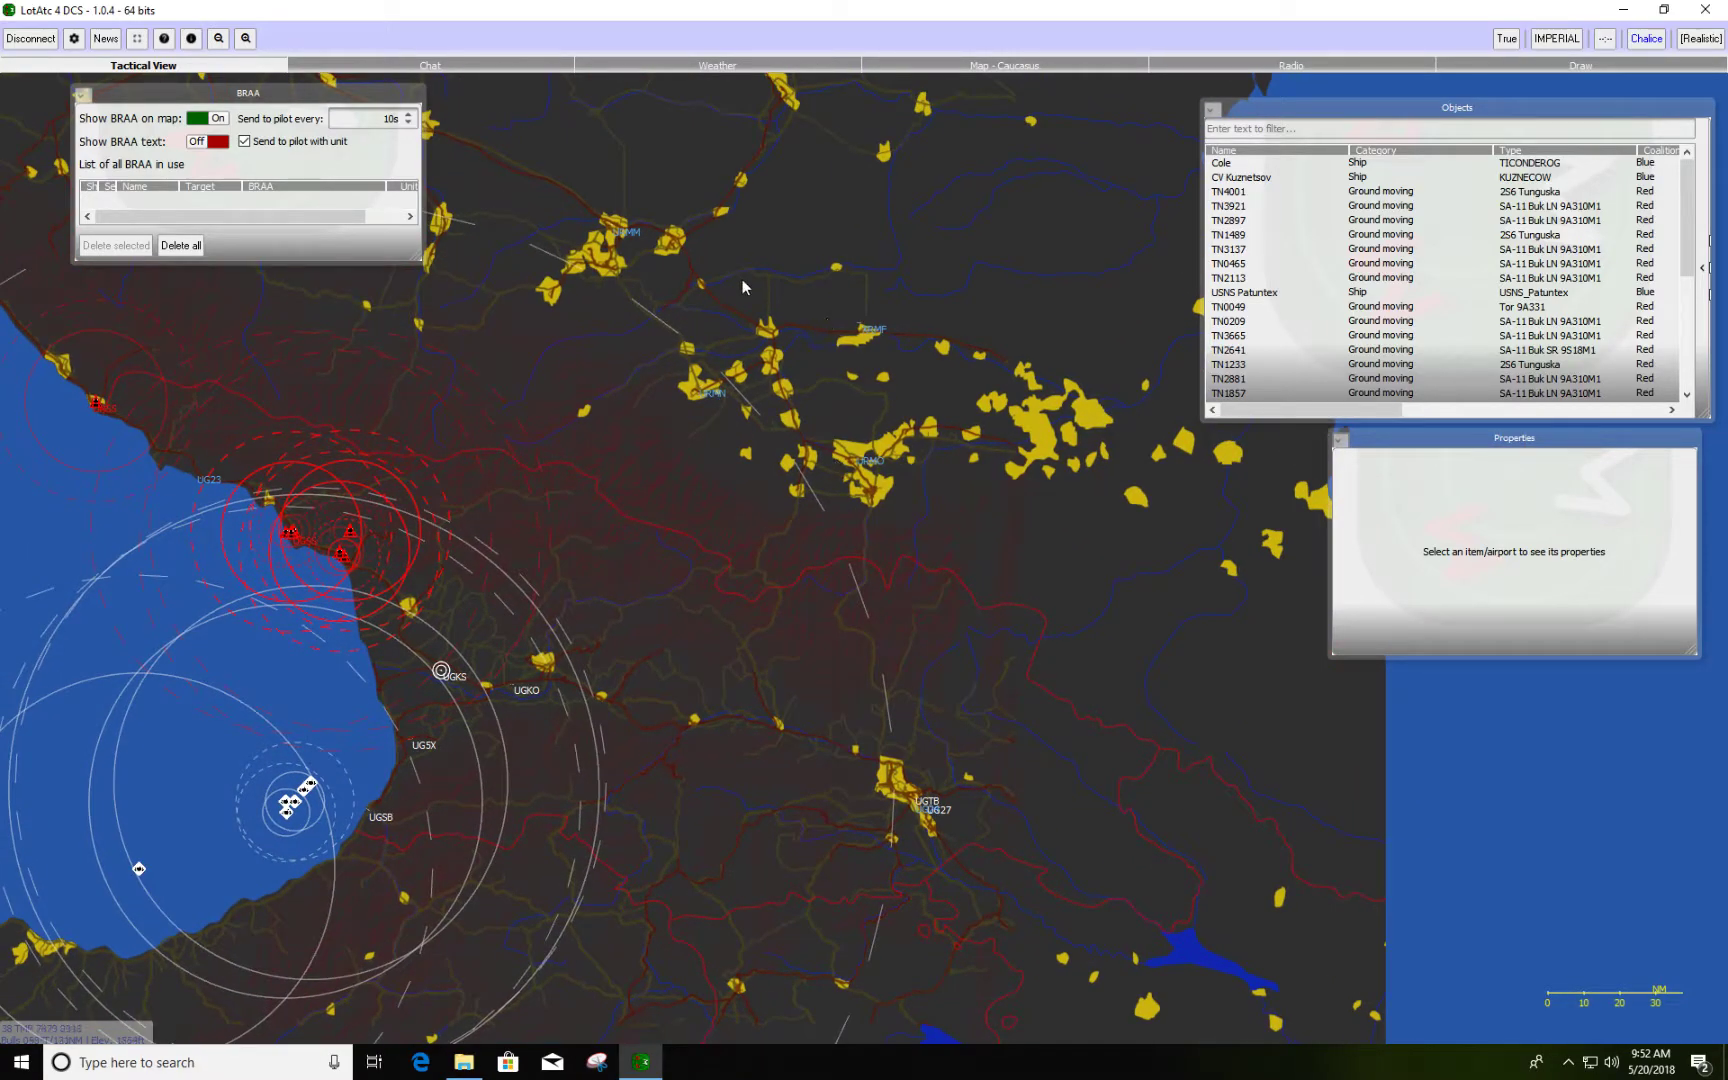
# Turn the urban layer of the Caucasus map down to its minimum and return to the Tactical View.
pyautogui.moveTo(608, 347); pyautogui.dragTo(1088, 126)
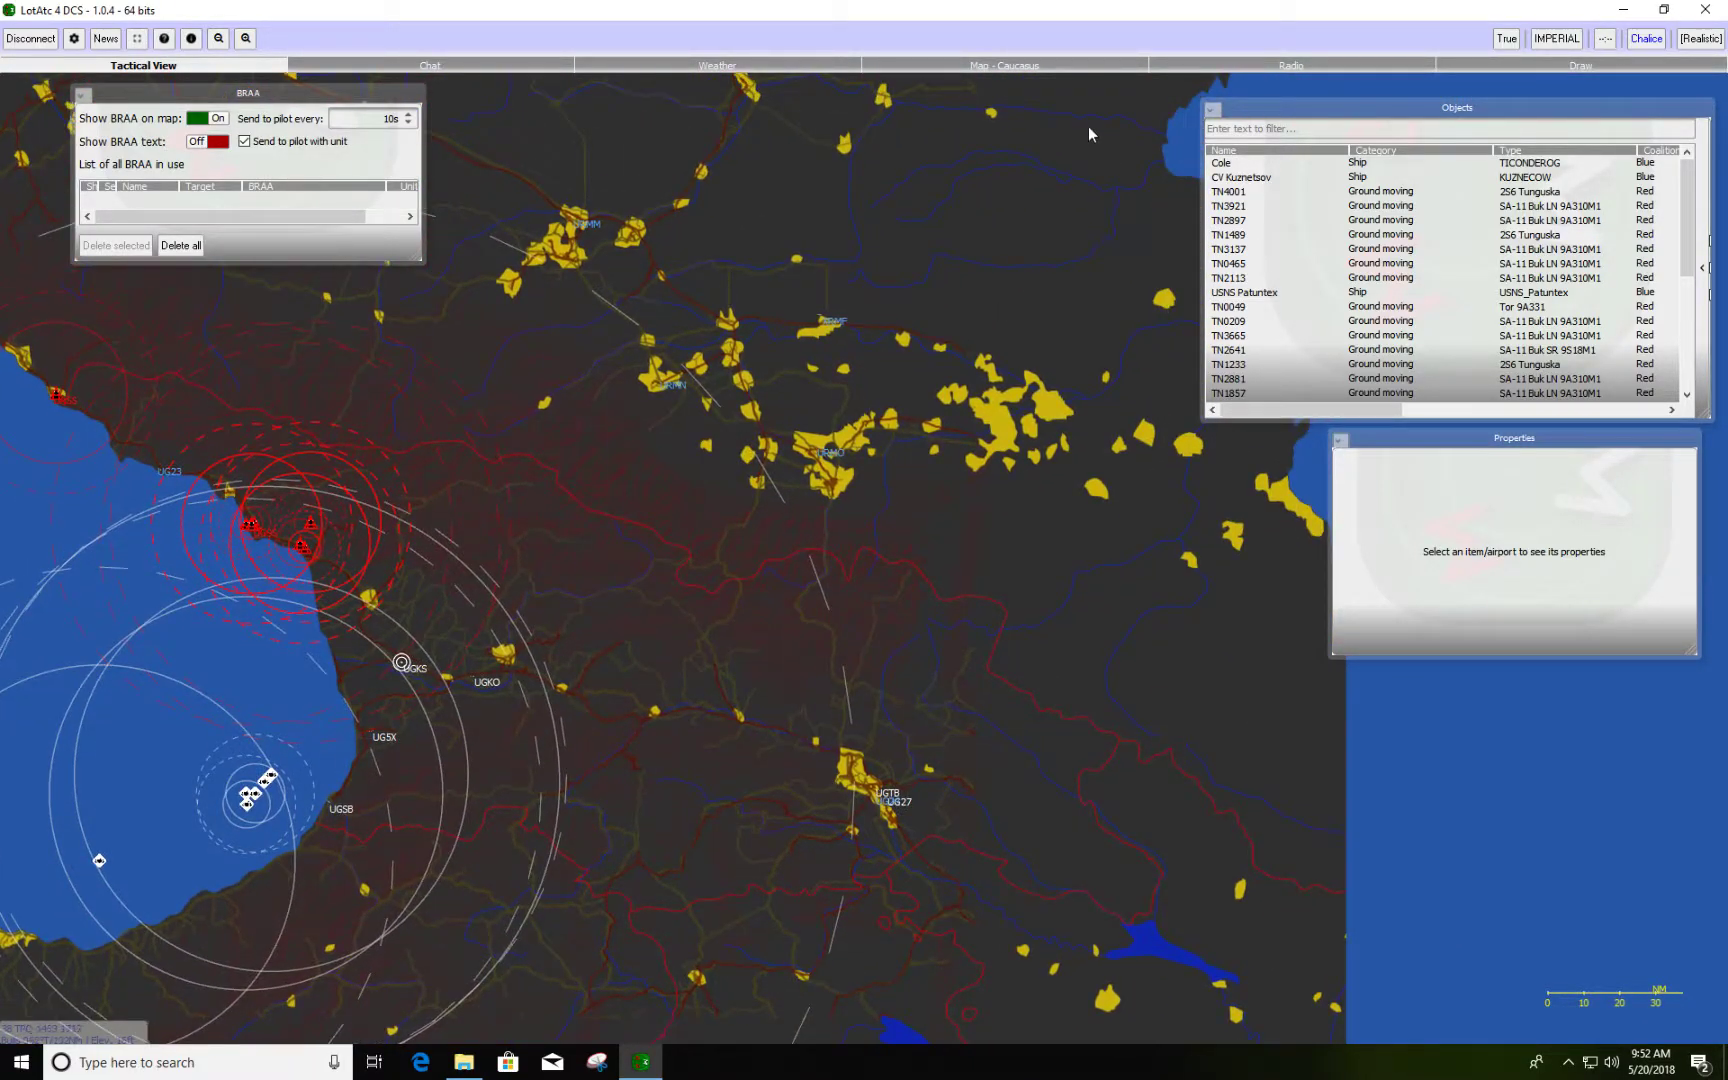
pyautogui.click(1033, 69)
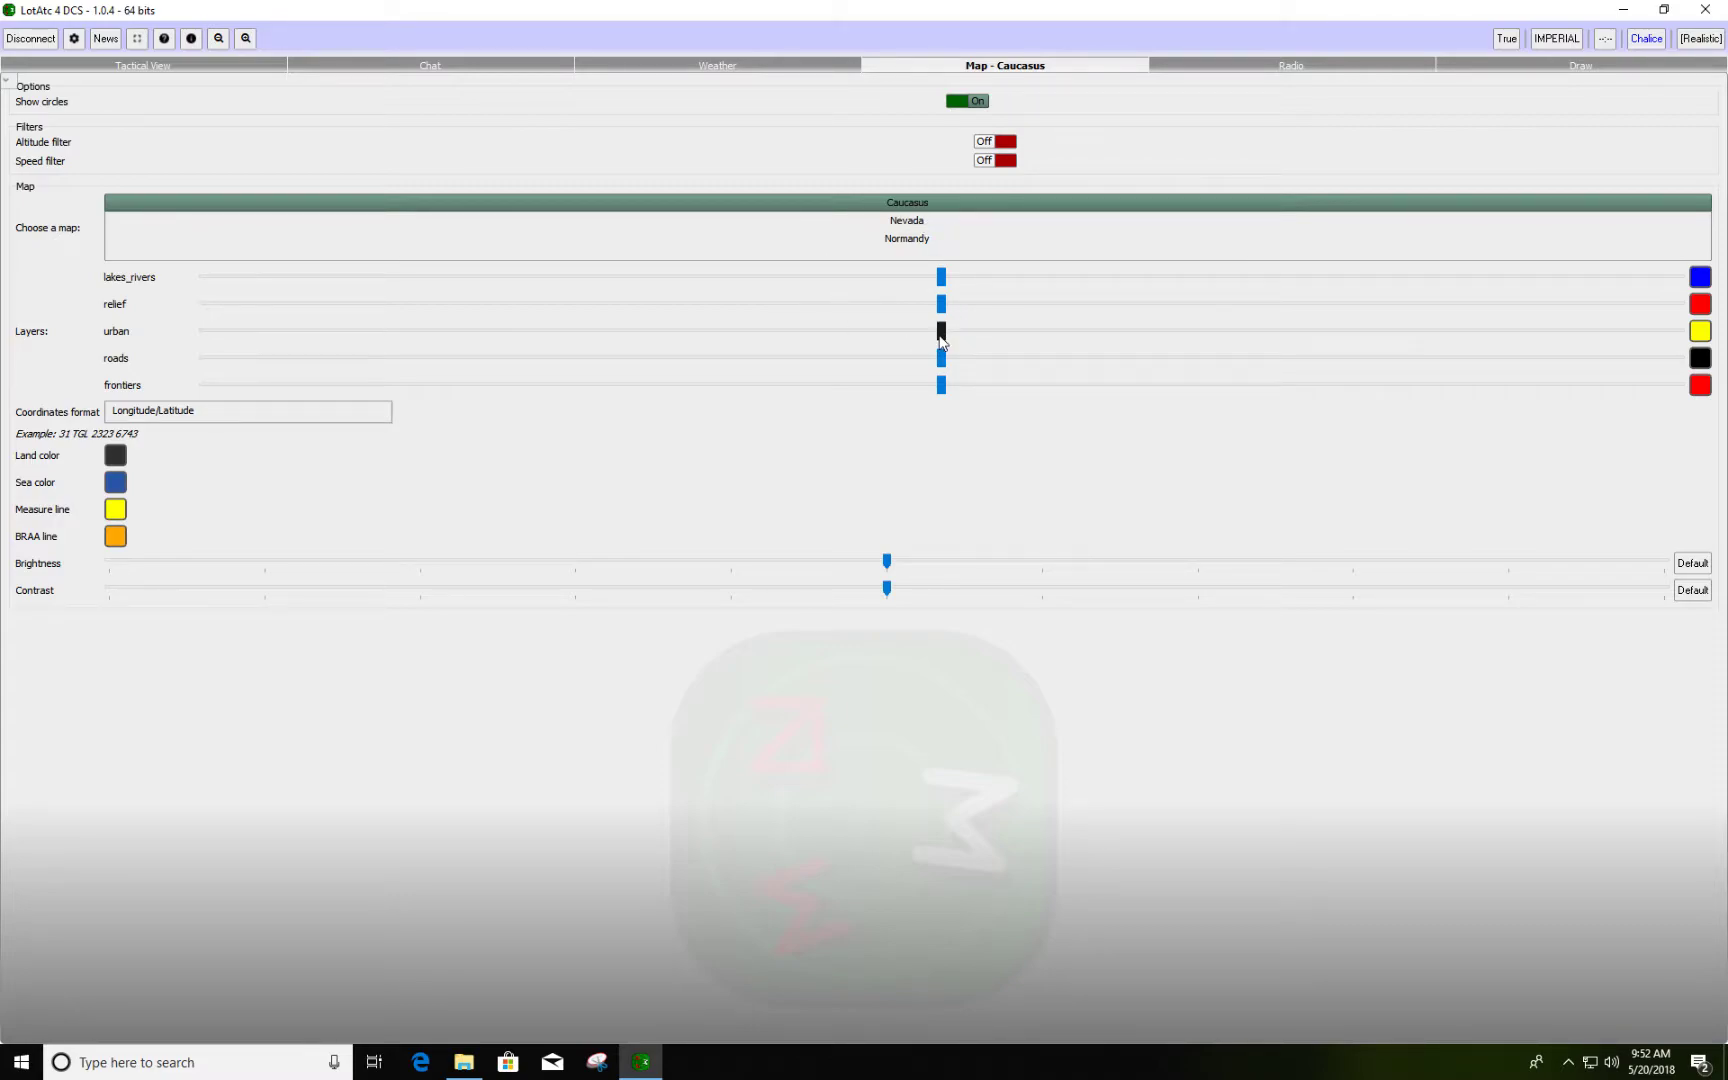
pyautogui.moveTo(944, 333); pyautogui.dragTo(90, 360)
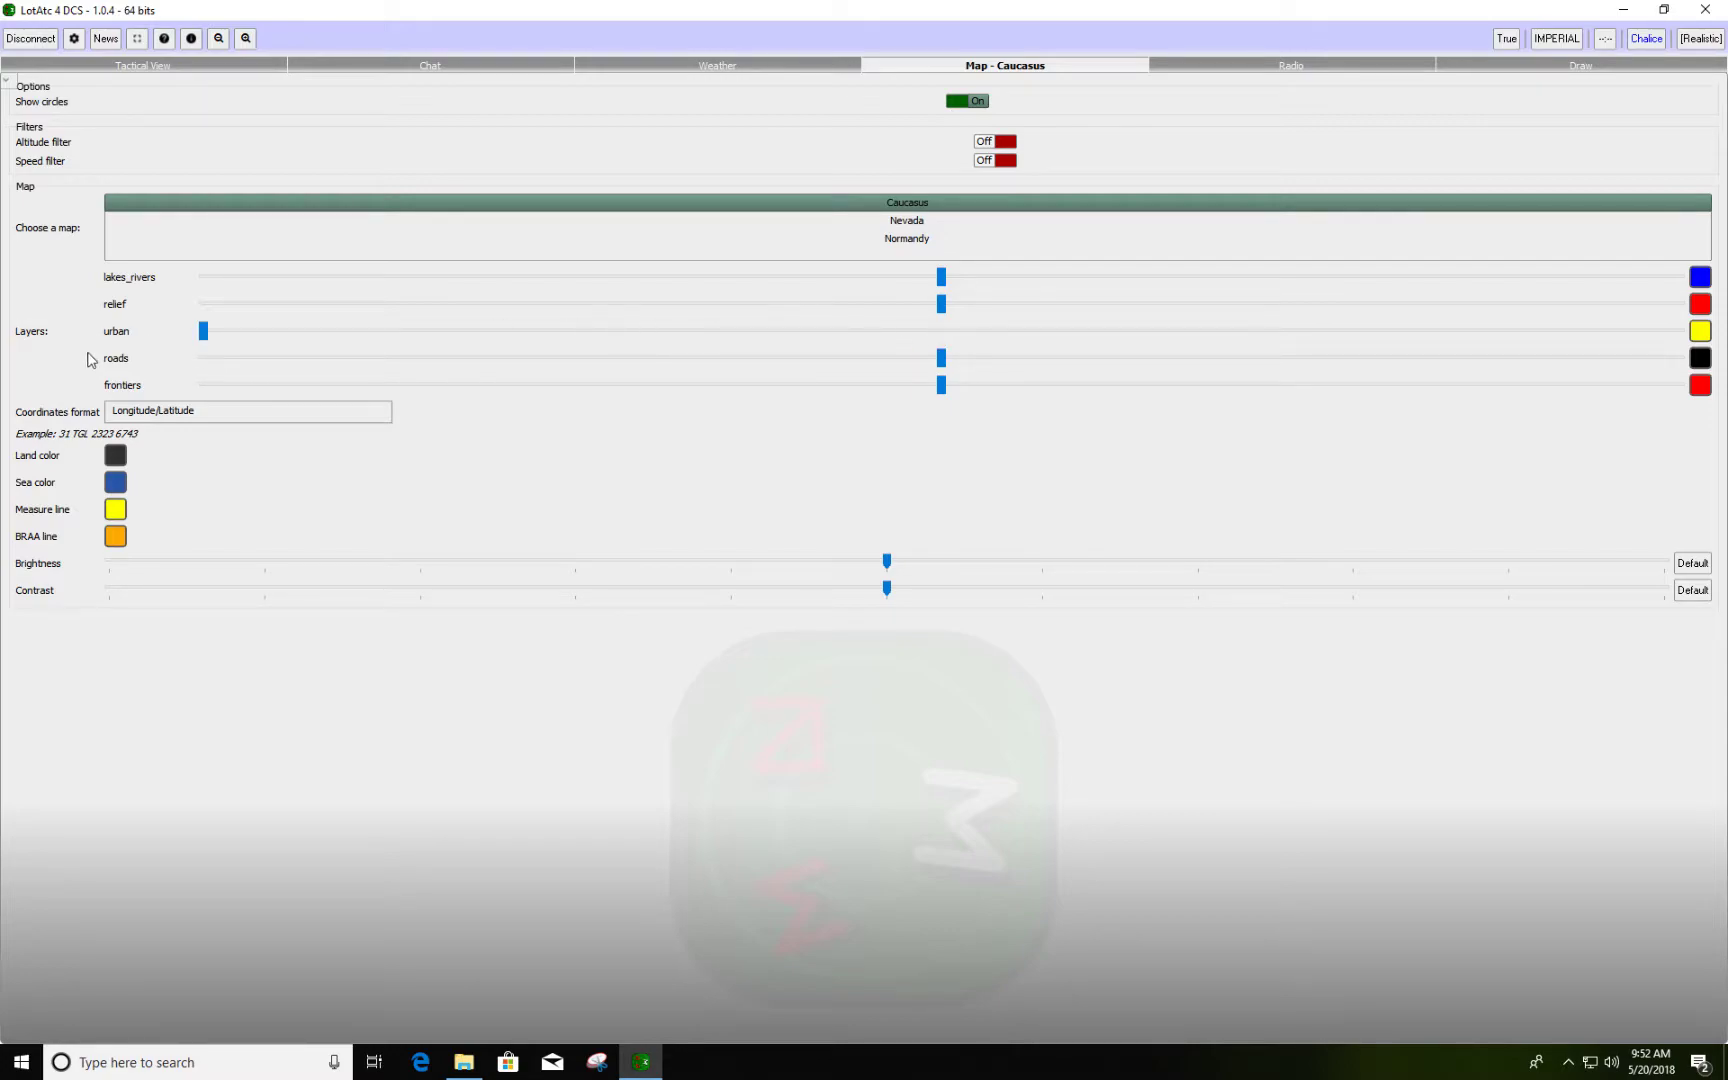
pyautogui.click(219, 64)
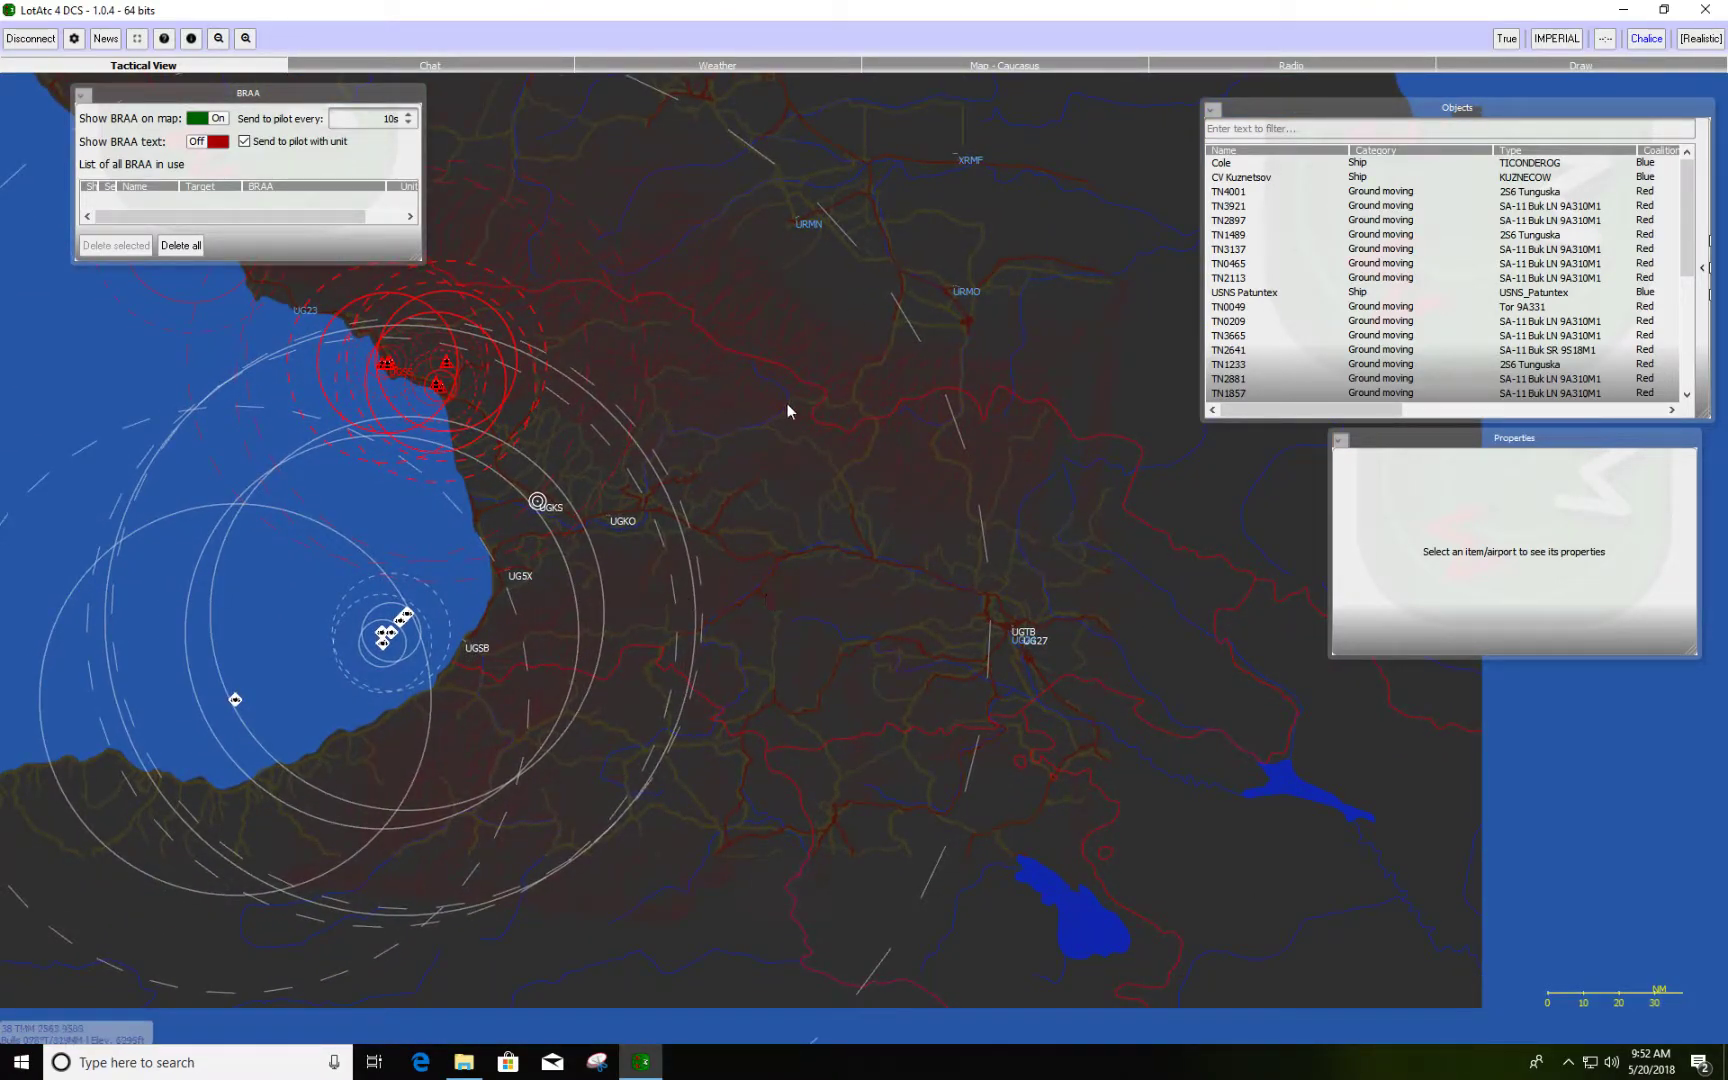
pyautogui.moveTo(836, 657); pyautogui.dragTo(776, 759)
pyautogui.click(948, 66)
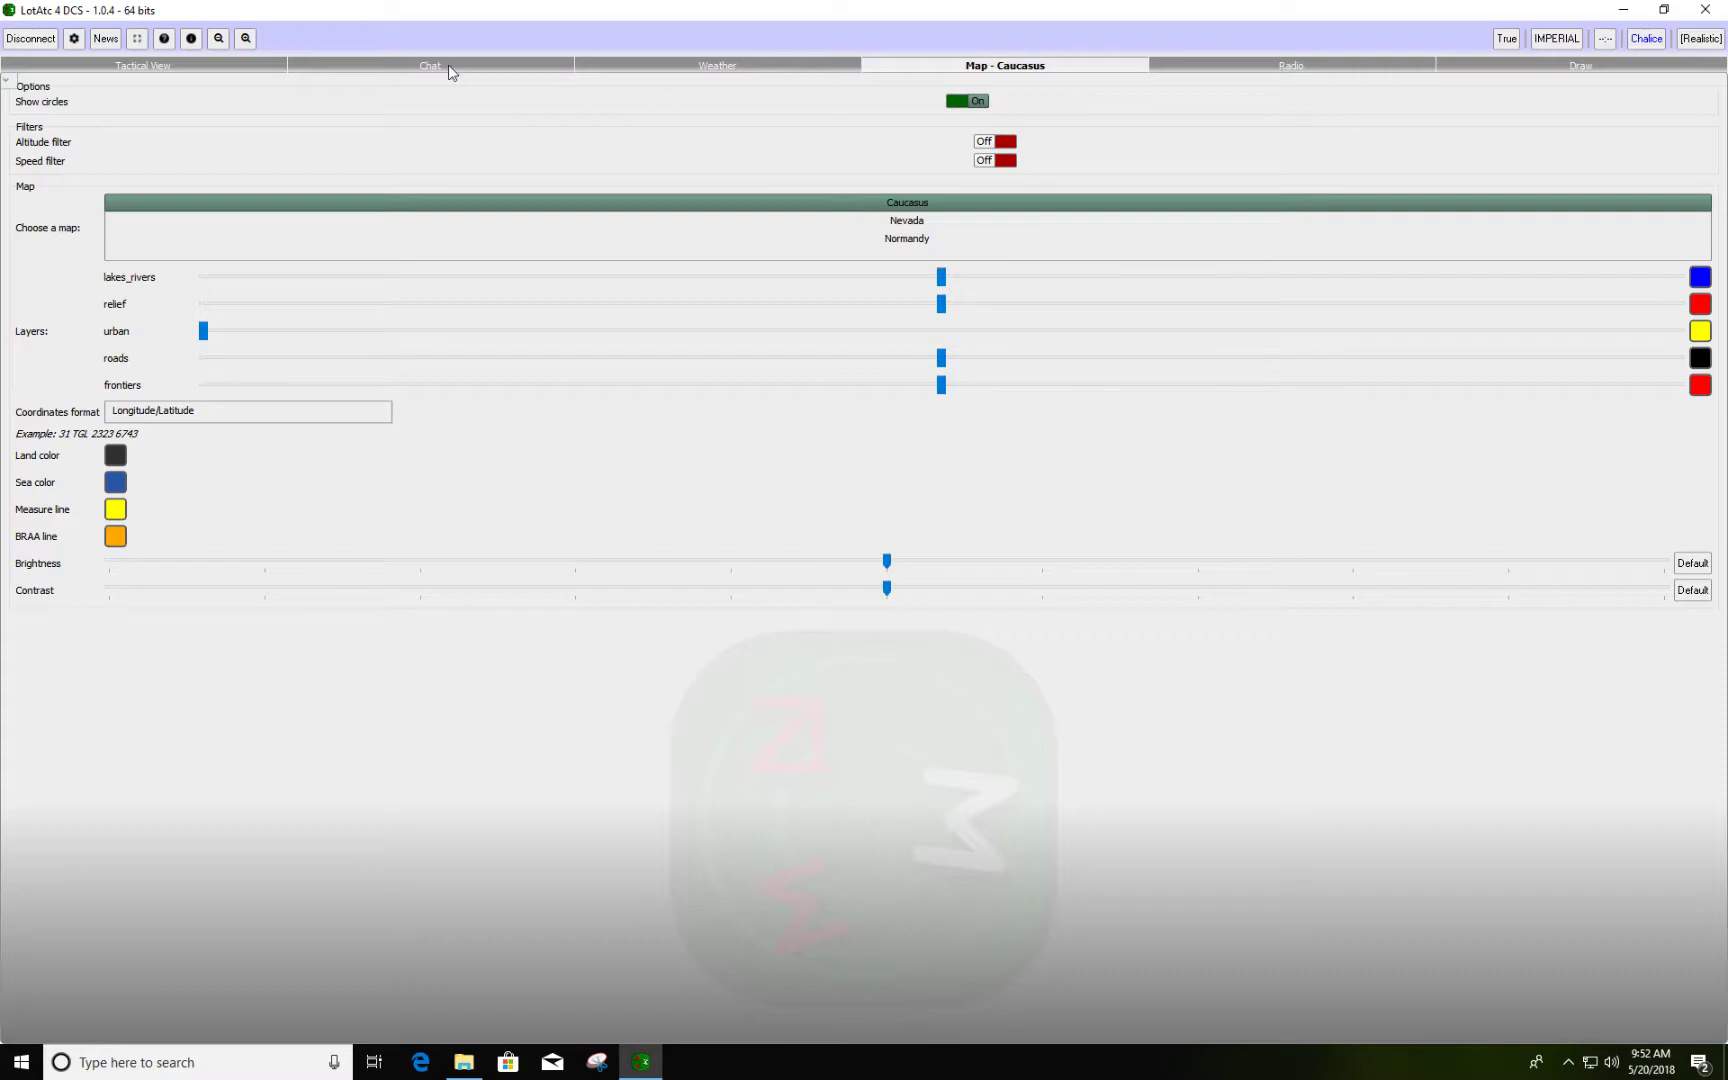
pyautogui.click(195, 66)
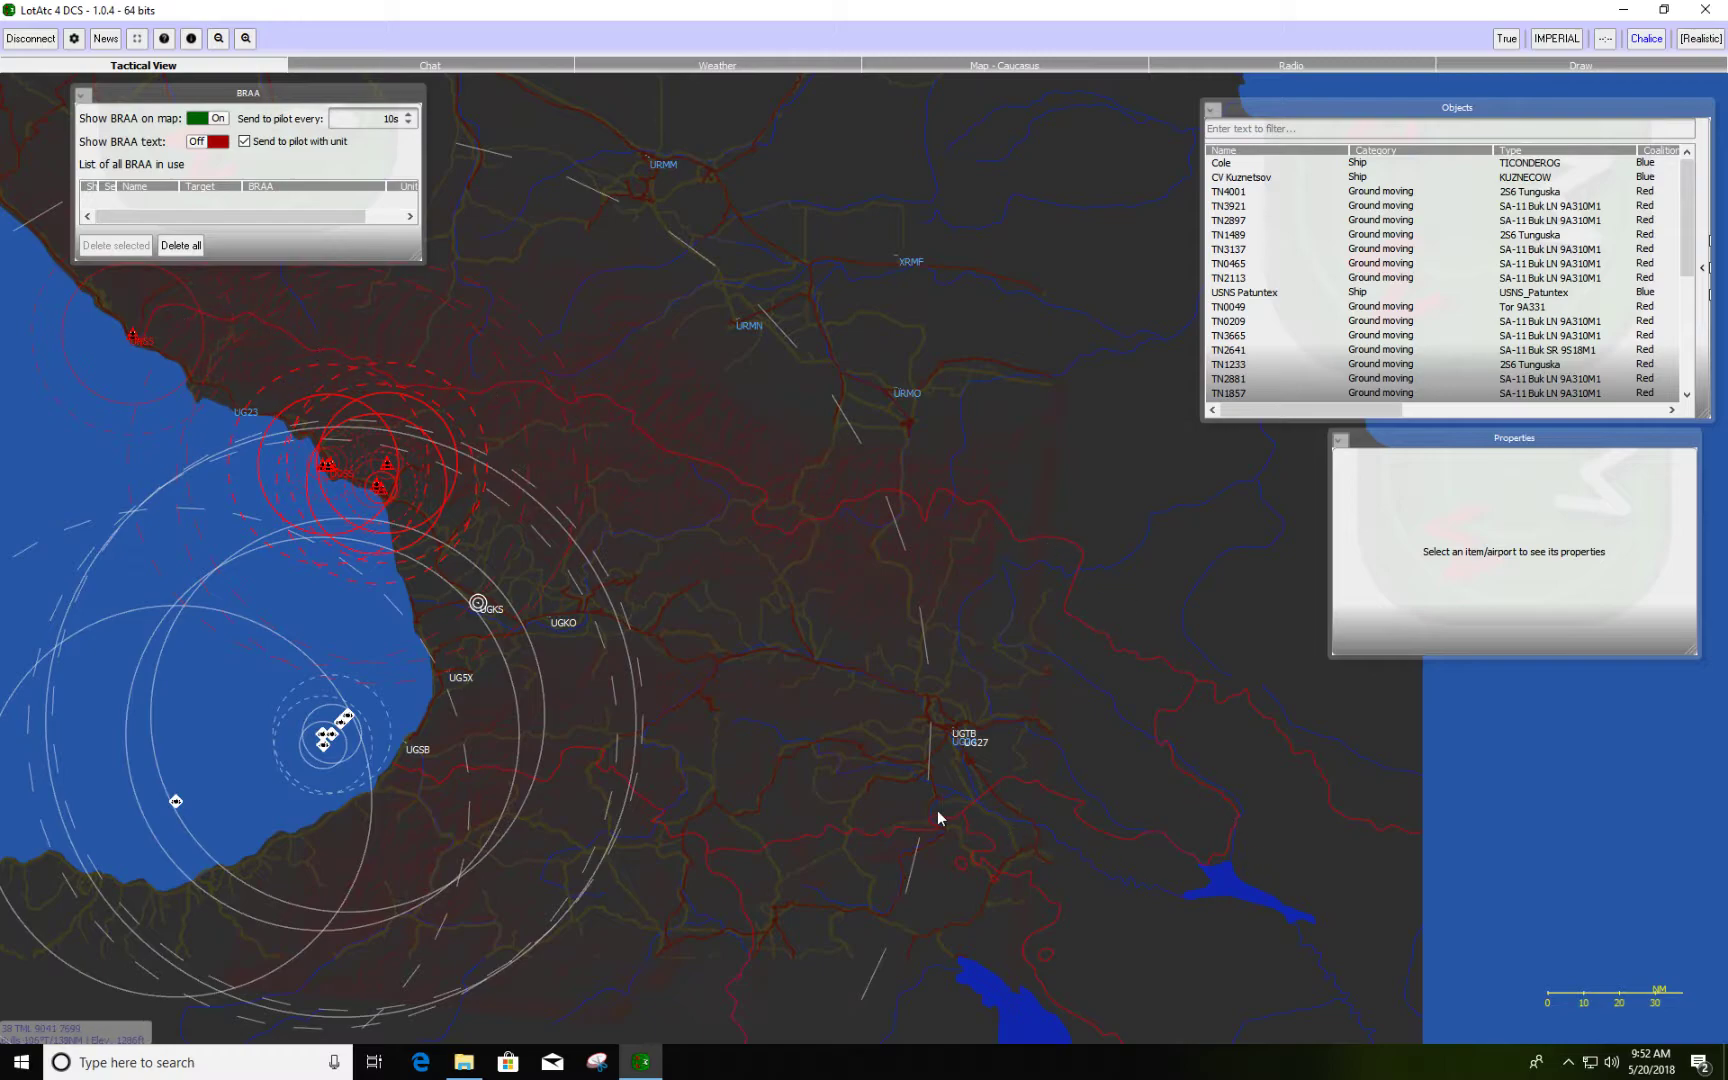
pyautogui.moveTo(725, 838); pyautogui.dragTo(1038, 637)
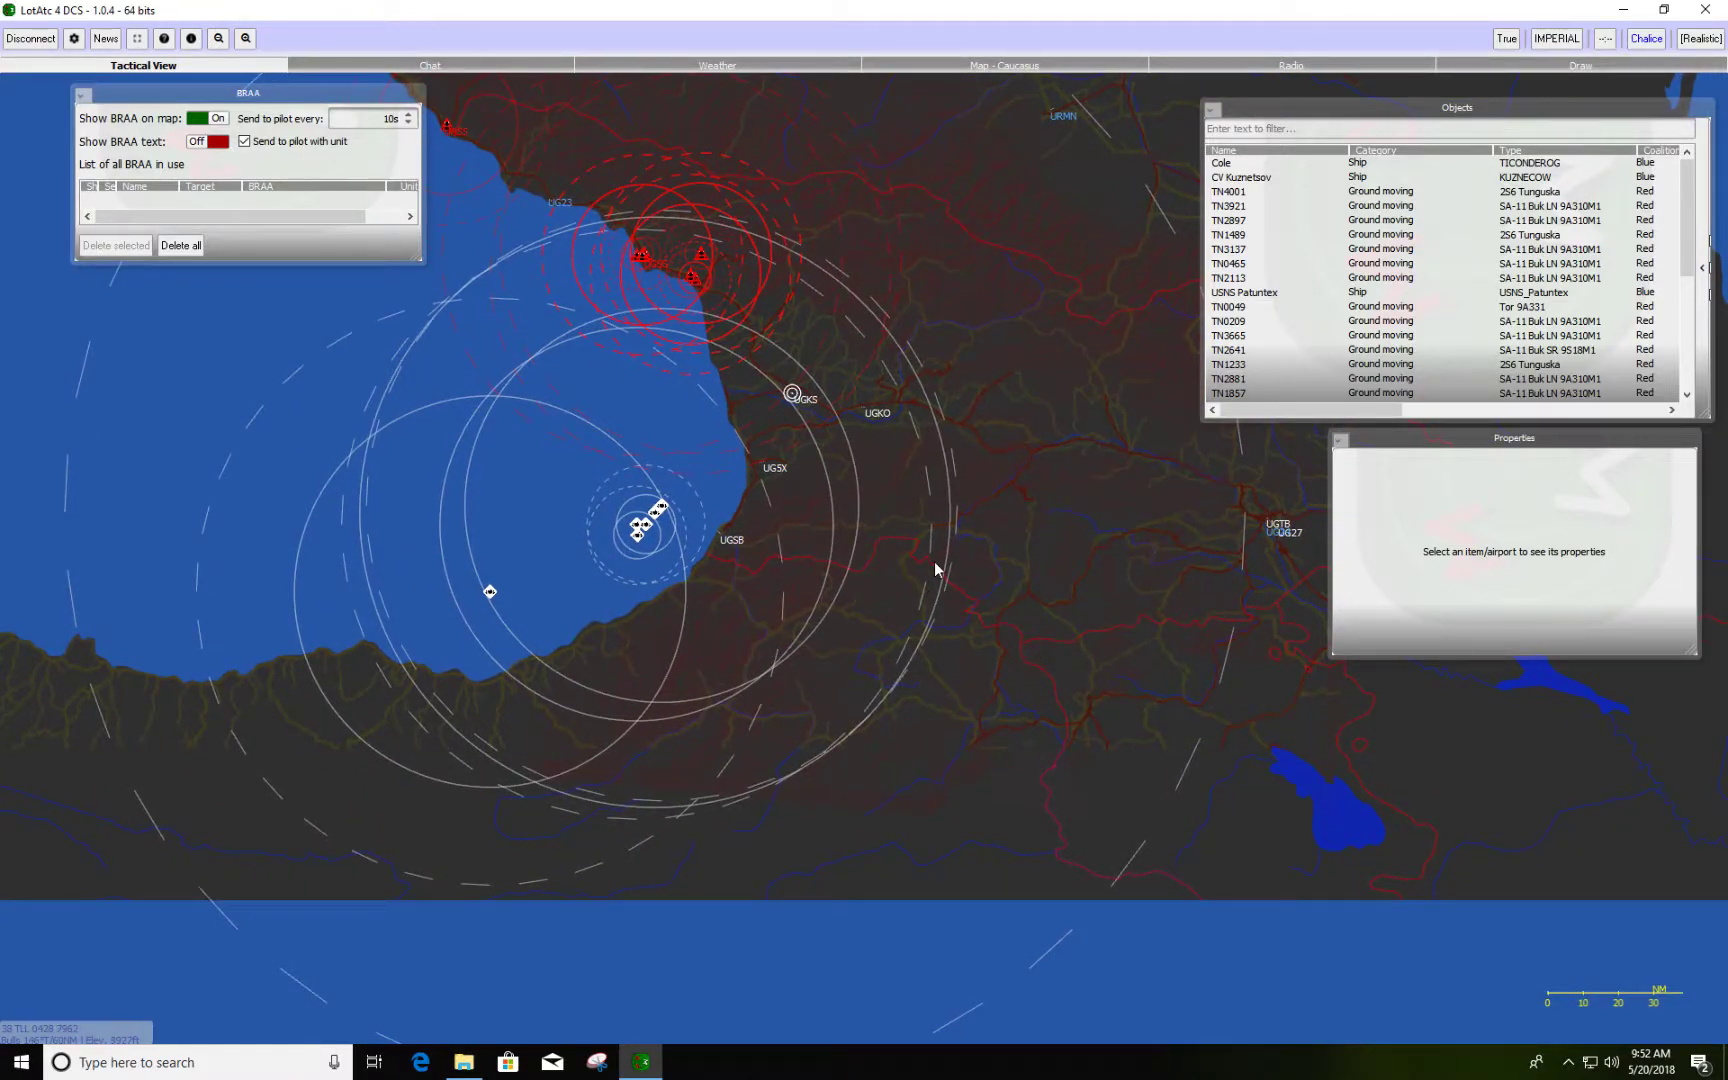
pyautogui.moveTo(920, 598); pyautogui.dragTo(790, 614)
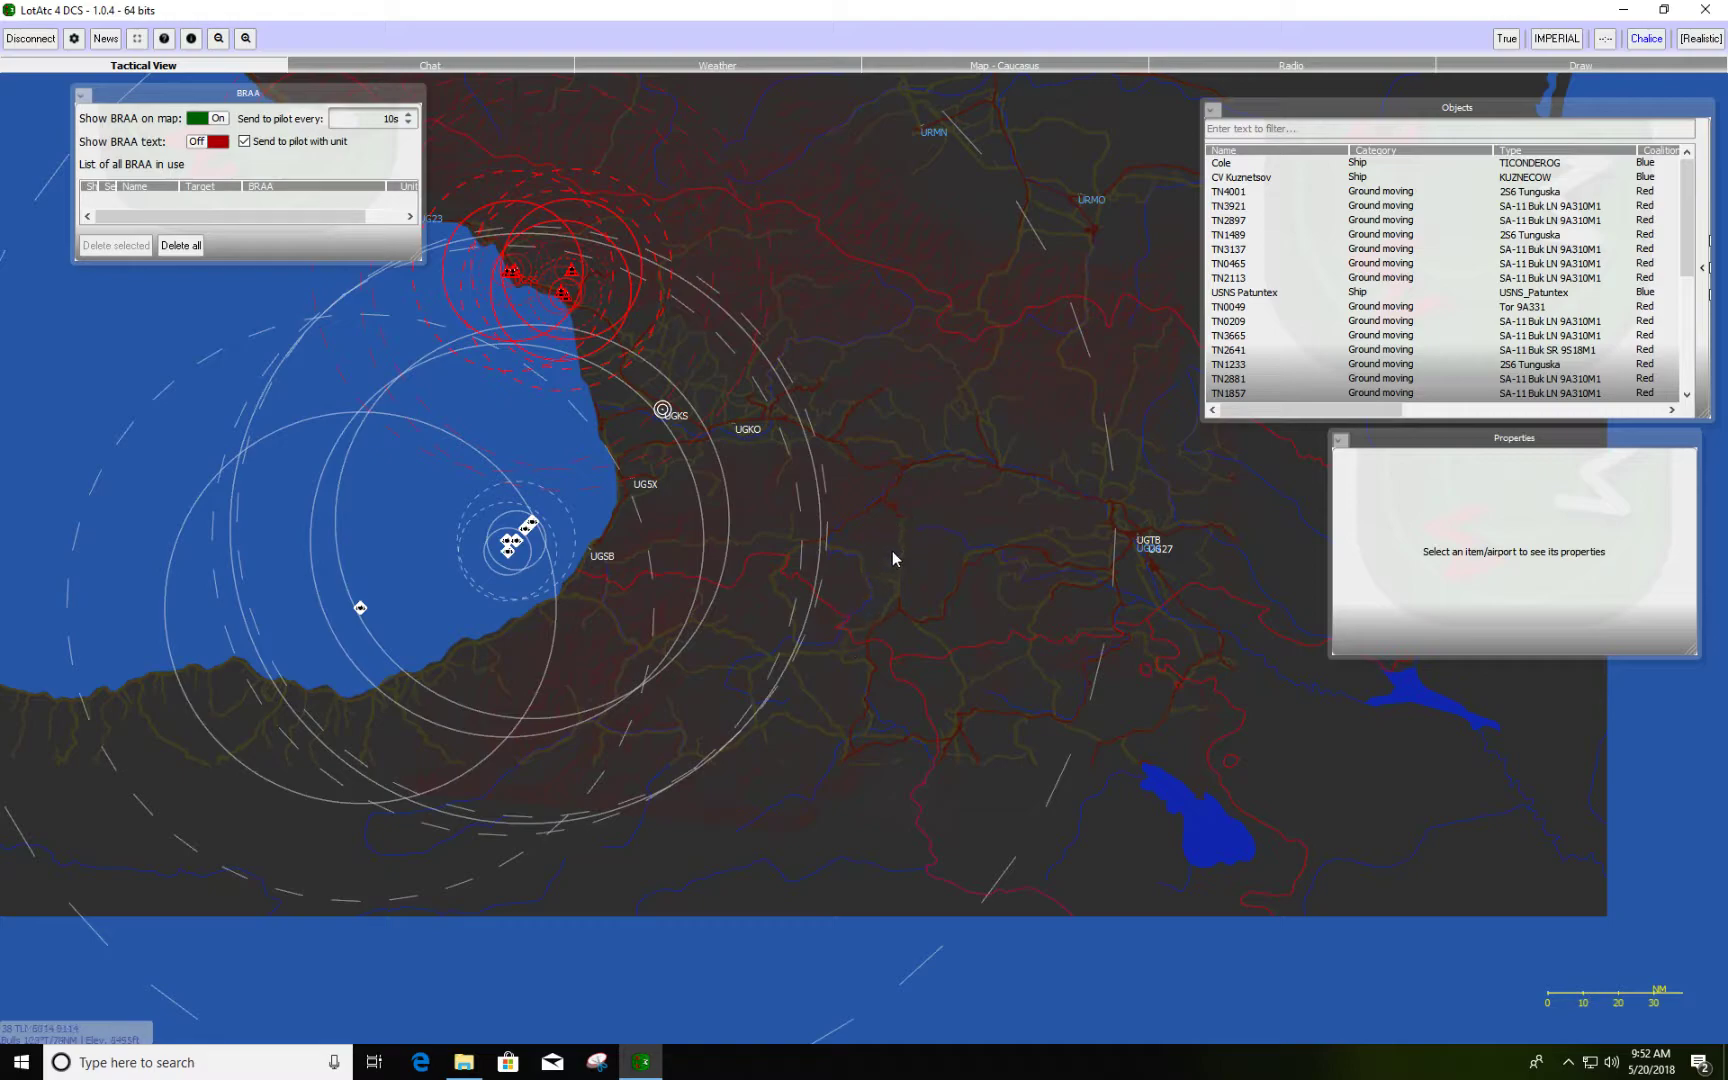
pyautogui.moveTo(819, 459); pyautogui.dragTo(655, 509)
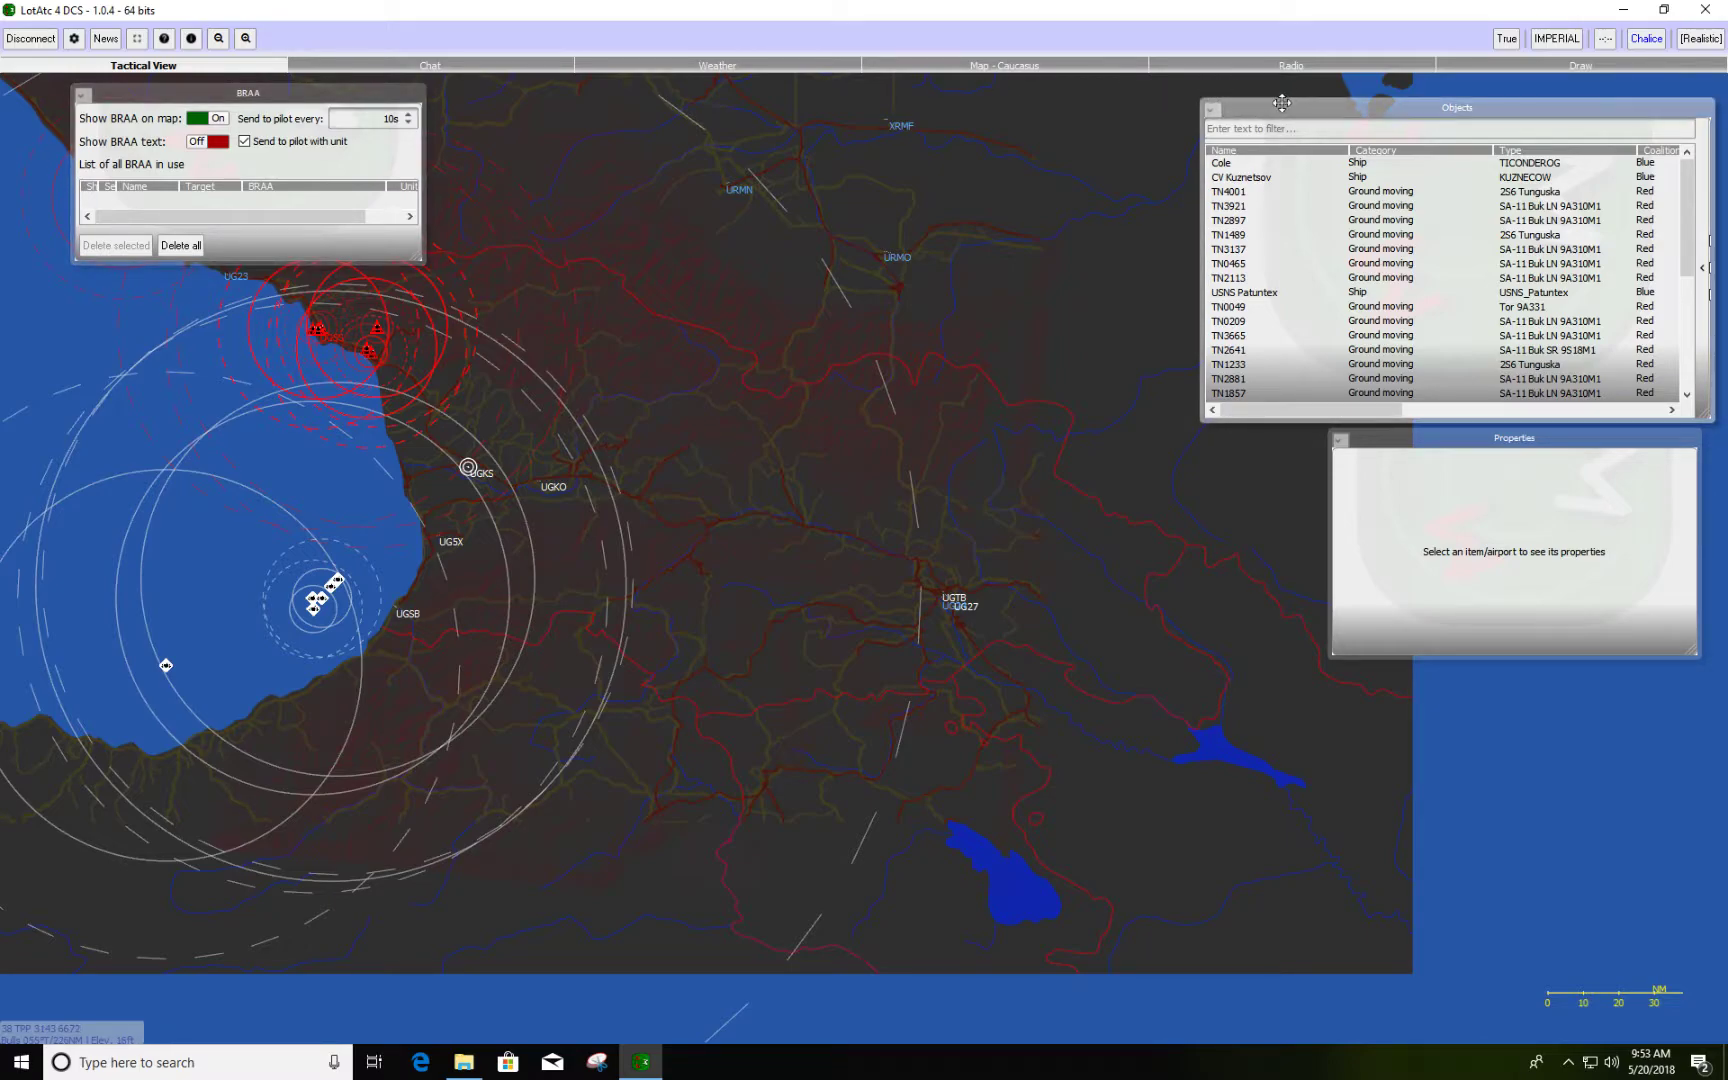
# Hide the relief and roads layers of the Caucasus map and return to the Tactical View.
pyautogui.click(1079, 62)
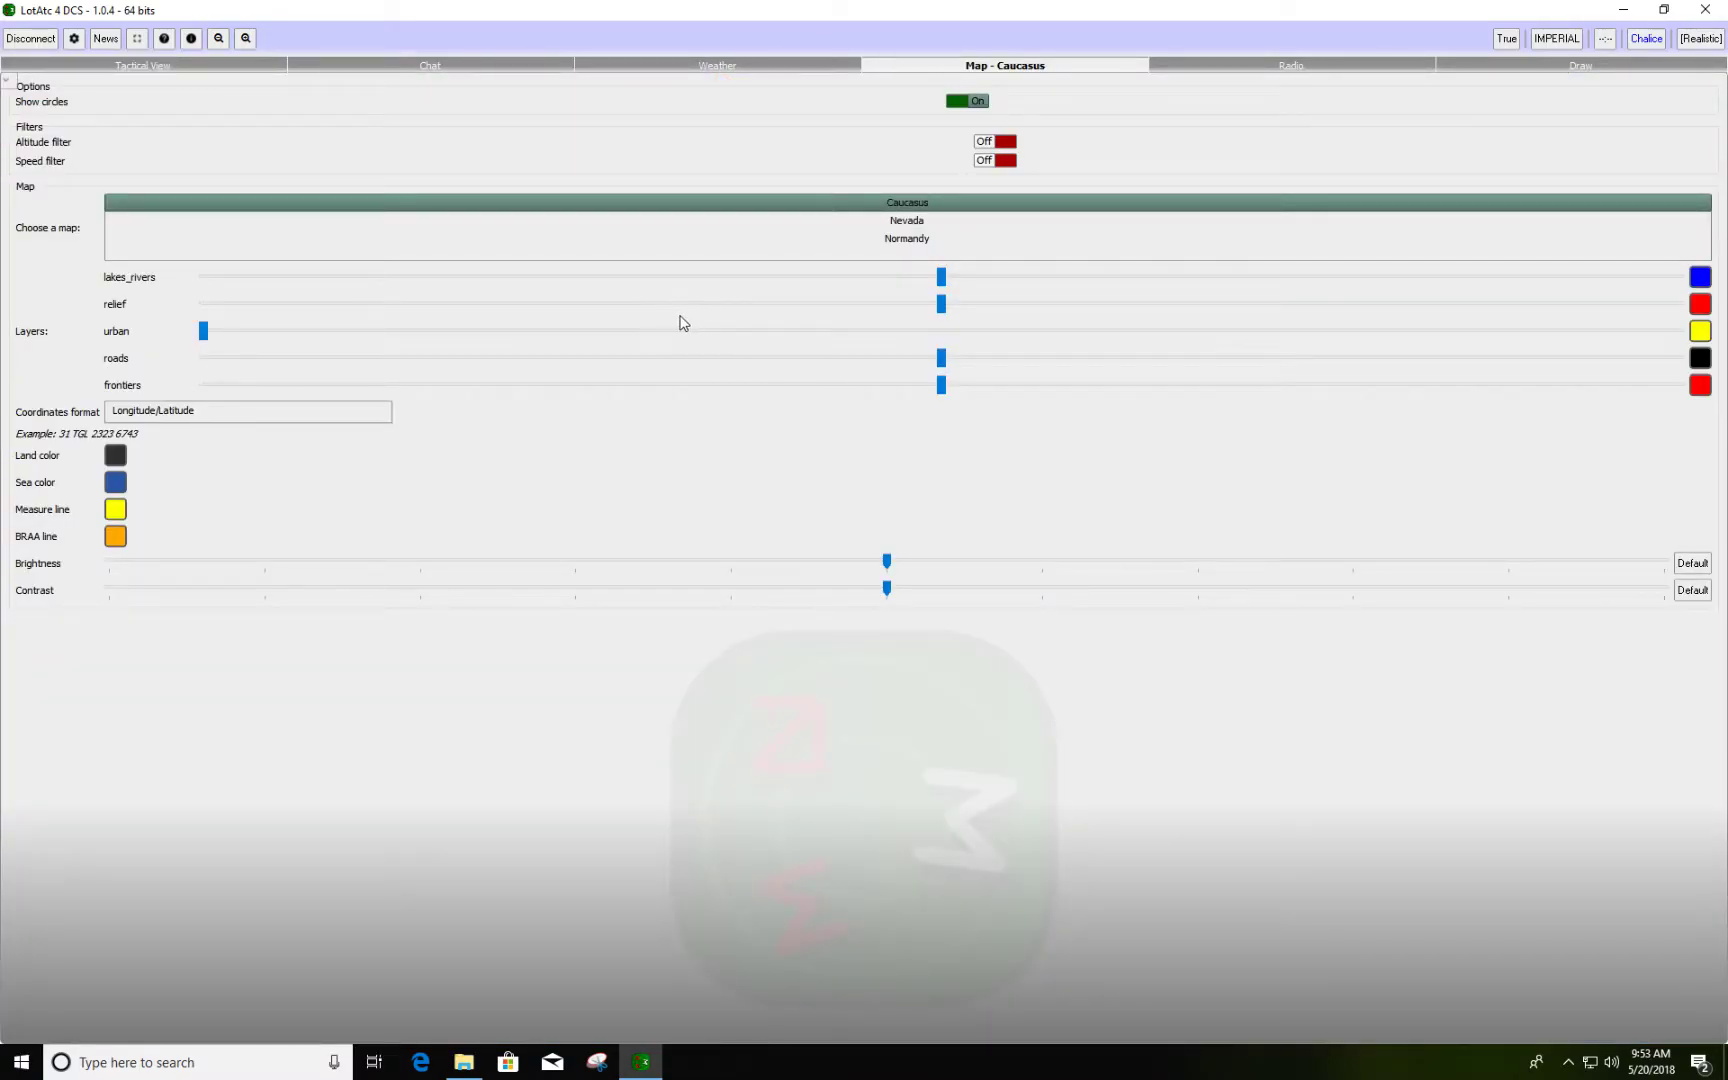
pyautogui.click(941, 386)
pyautogui.click(941, 280)
pyautogui.moveTo(941, 304); pyautogui.dragTo(10, 320)
pyautogui.click(945, 359)
pyautogui.moveTo(946, 359); pyautogui.dragTo(760, 374)
pyautogui.hotkey('ctrl', '1')
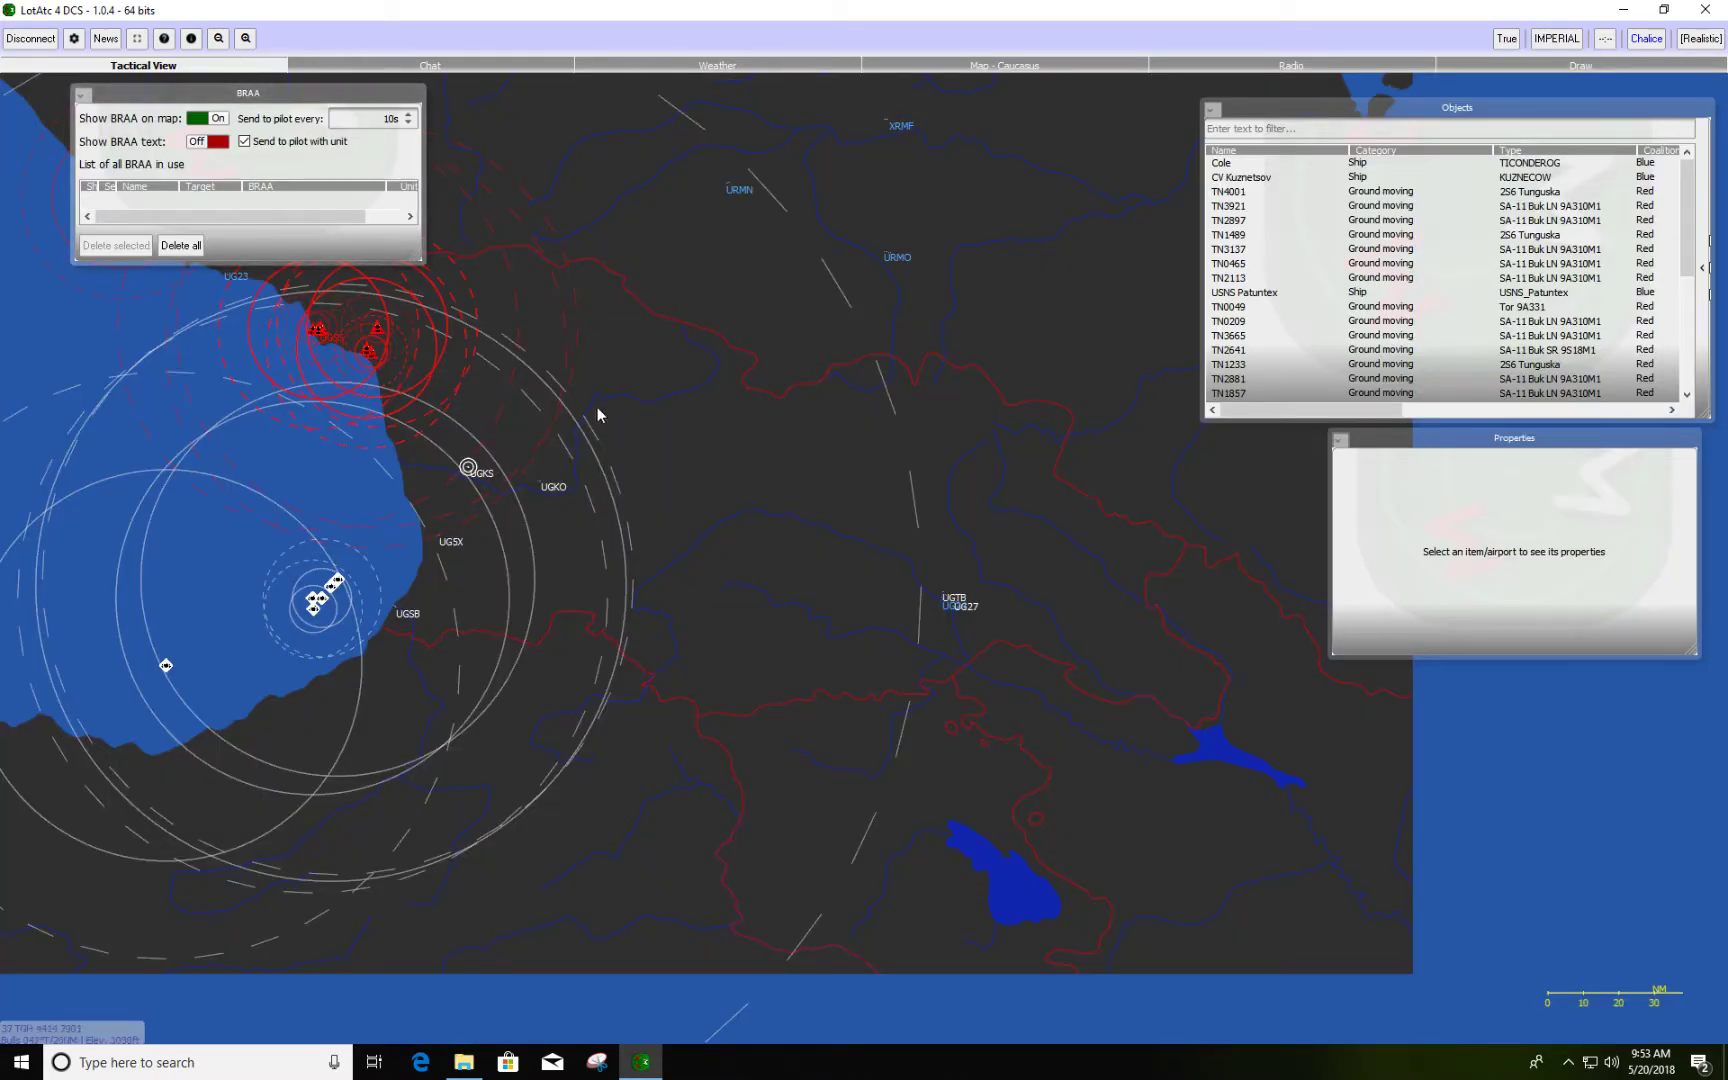
# Examine the Caucasus map without relief and roads, close up and zoomed out, from the inland airfields to the coast.
pyautogui.moveTo(754, 310); pyautogui.dragTo(528, 359)
pyautogui.scroll(3, 690, 464)
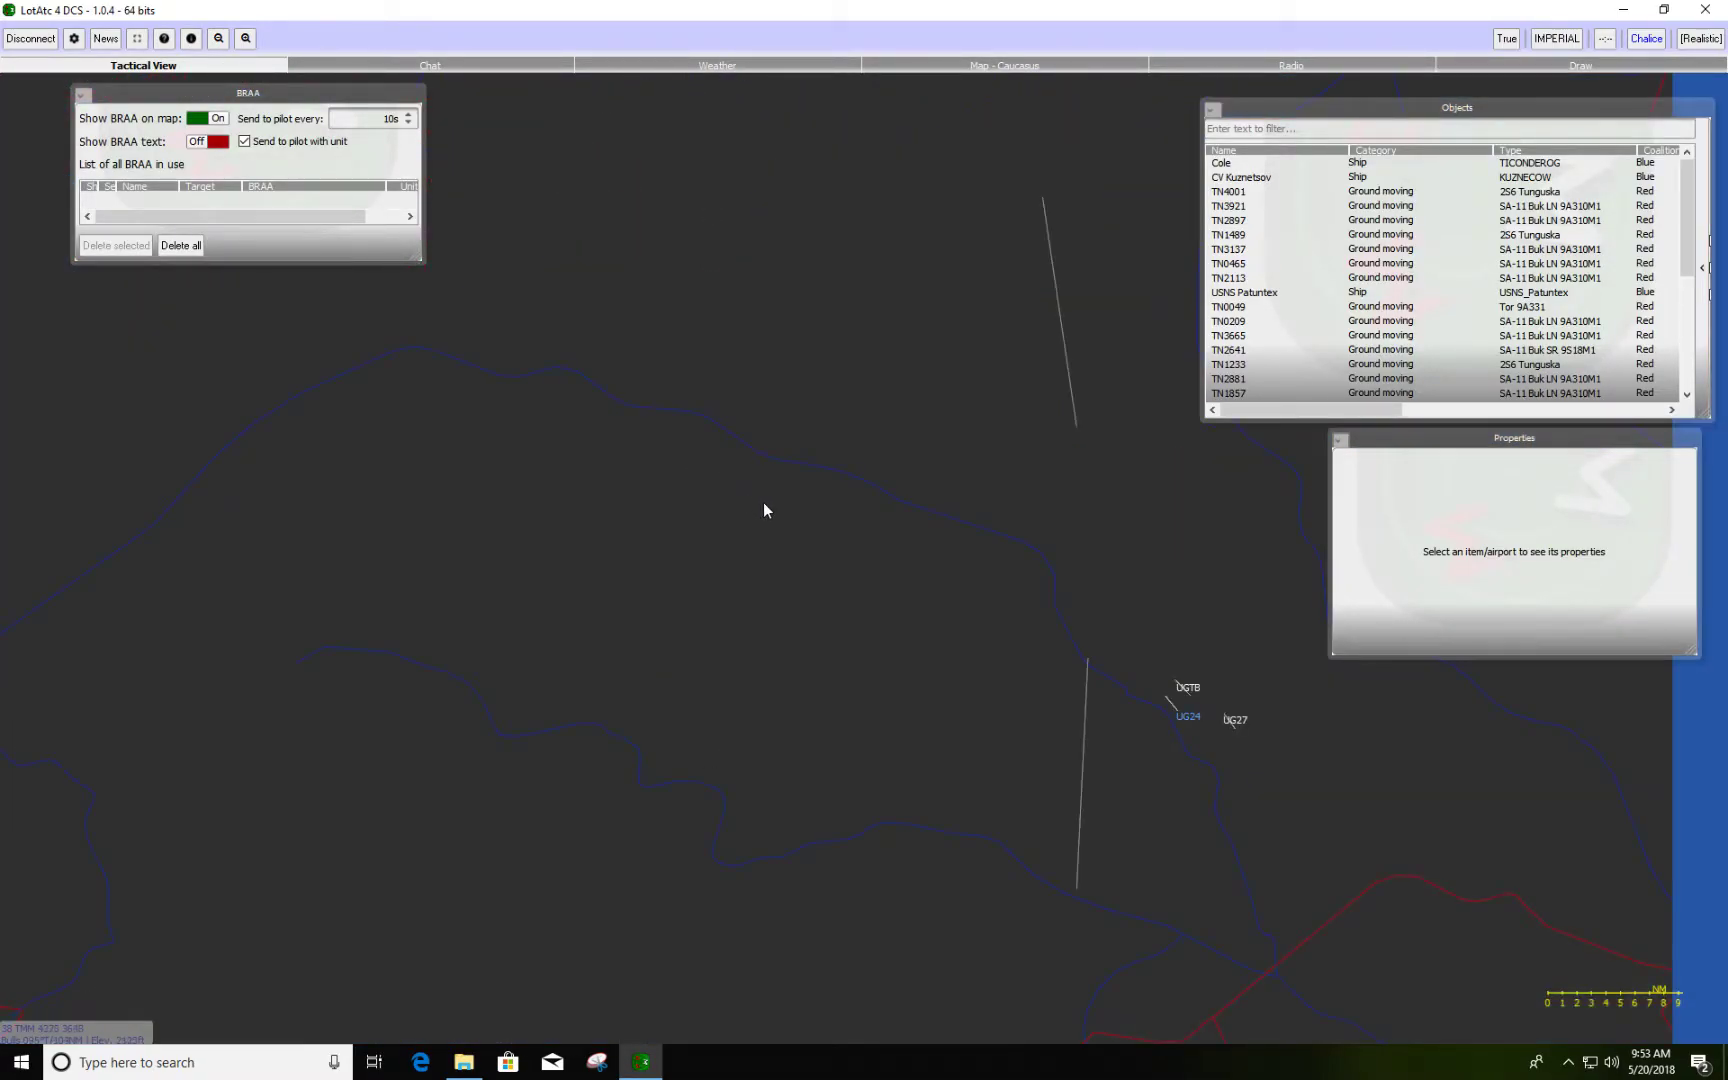
pyautogui.scroll(-4, 770, 505)
pyautogui.scroll(1, 913, 541)
pyautogui.moveTo(913, 541); pyautogui.dragTo(898, 542)
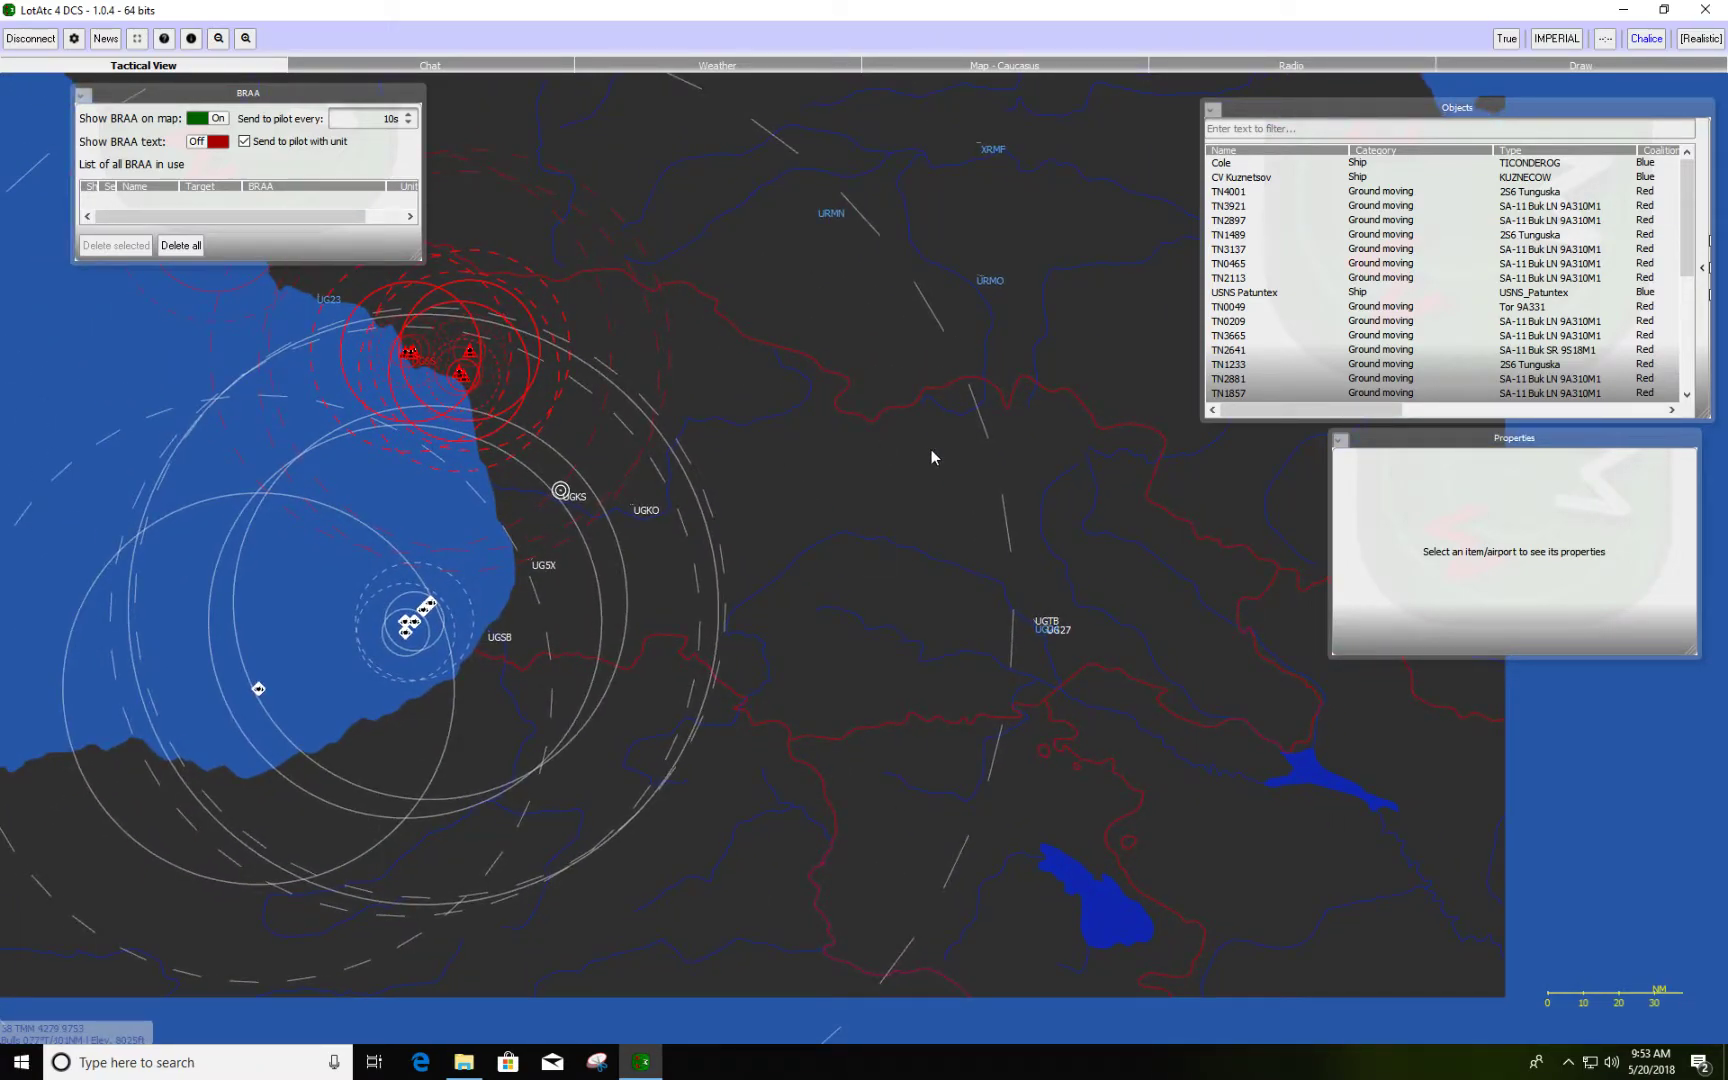
pyautogui.moveTo(932, 457); pyautogui.dragTo(829, 447)
pyautogui.scroll(2, 825, 552)
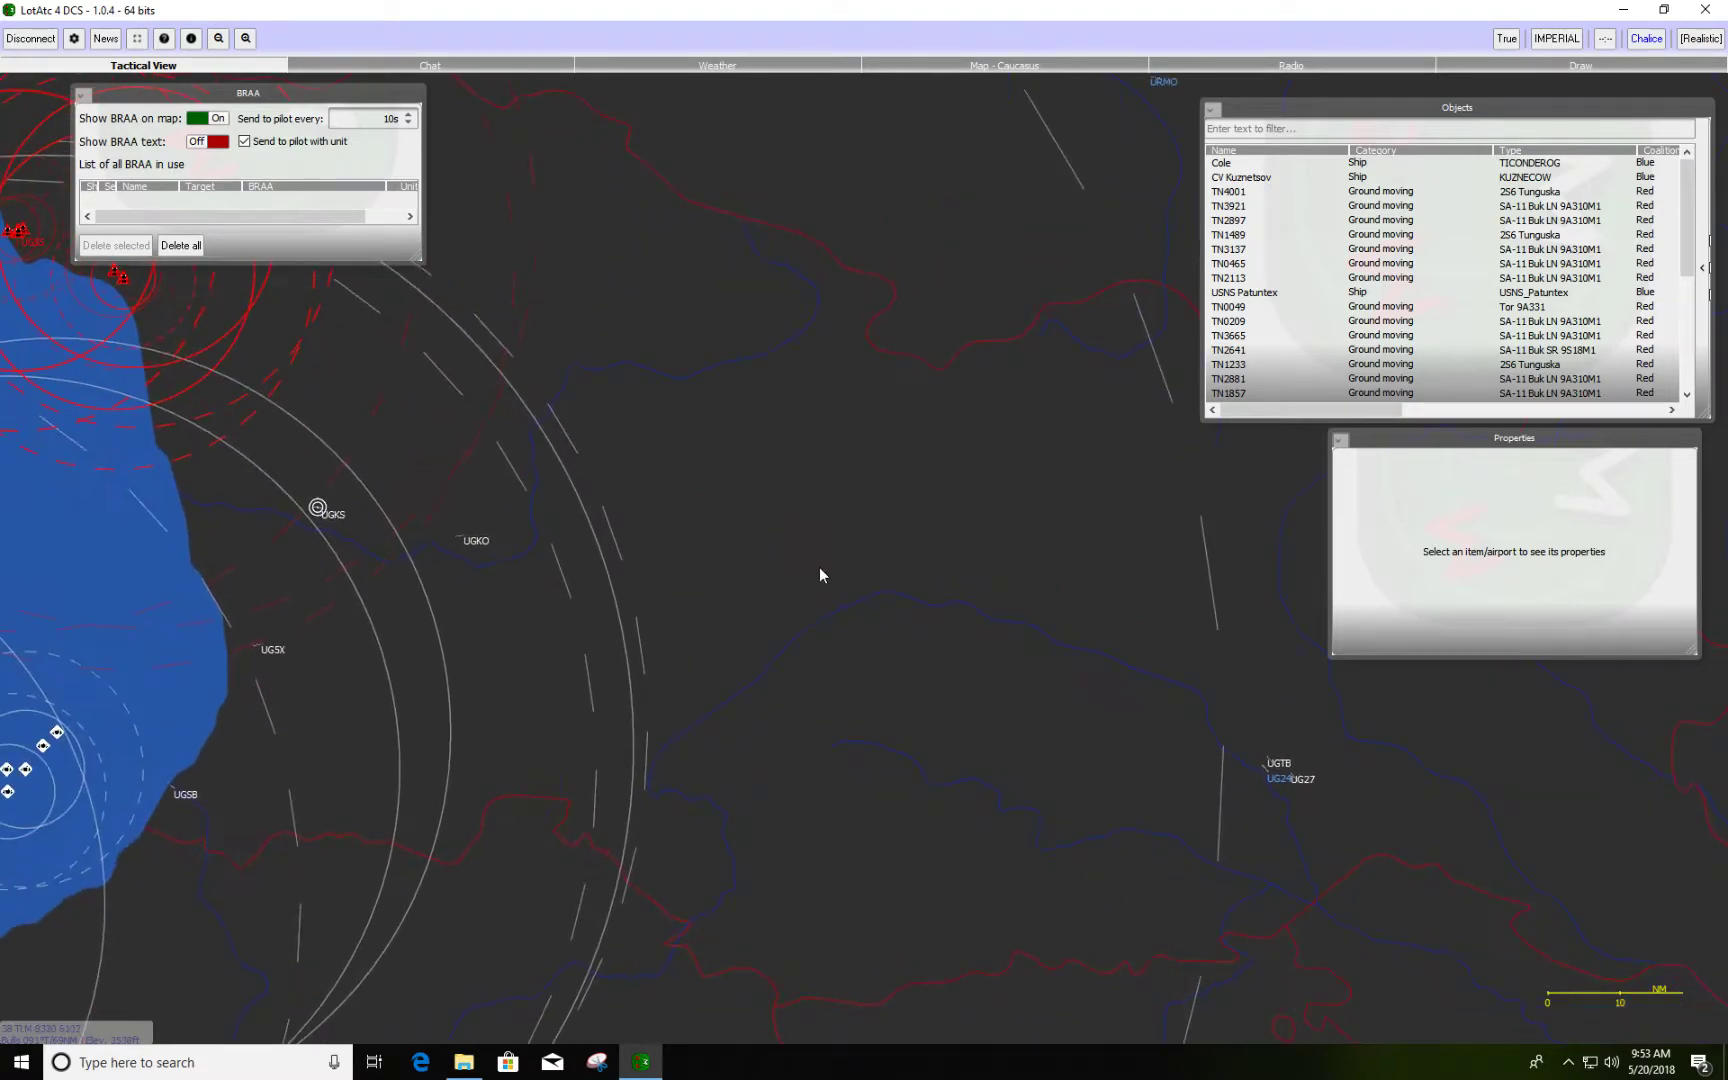
pyautogui.scroll(-4, 566, 407)
pyautogui.scroll(1, 596, 430)
pyautogui.moveTo(596, 430); pyautogui.dragTo(705, 452)
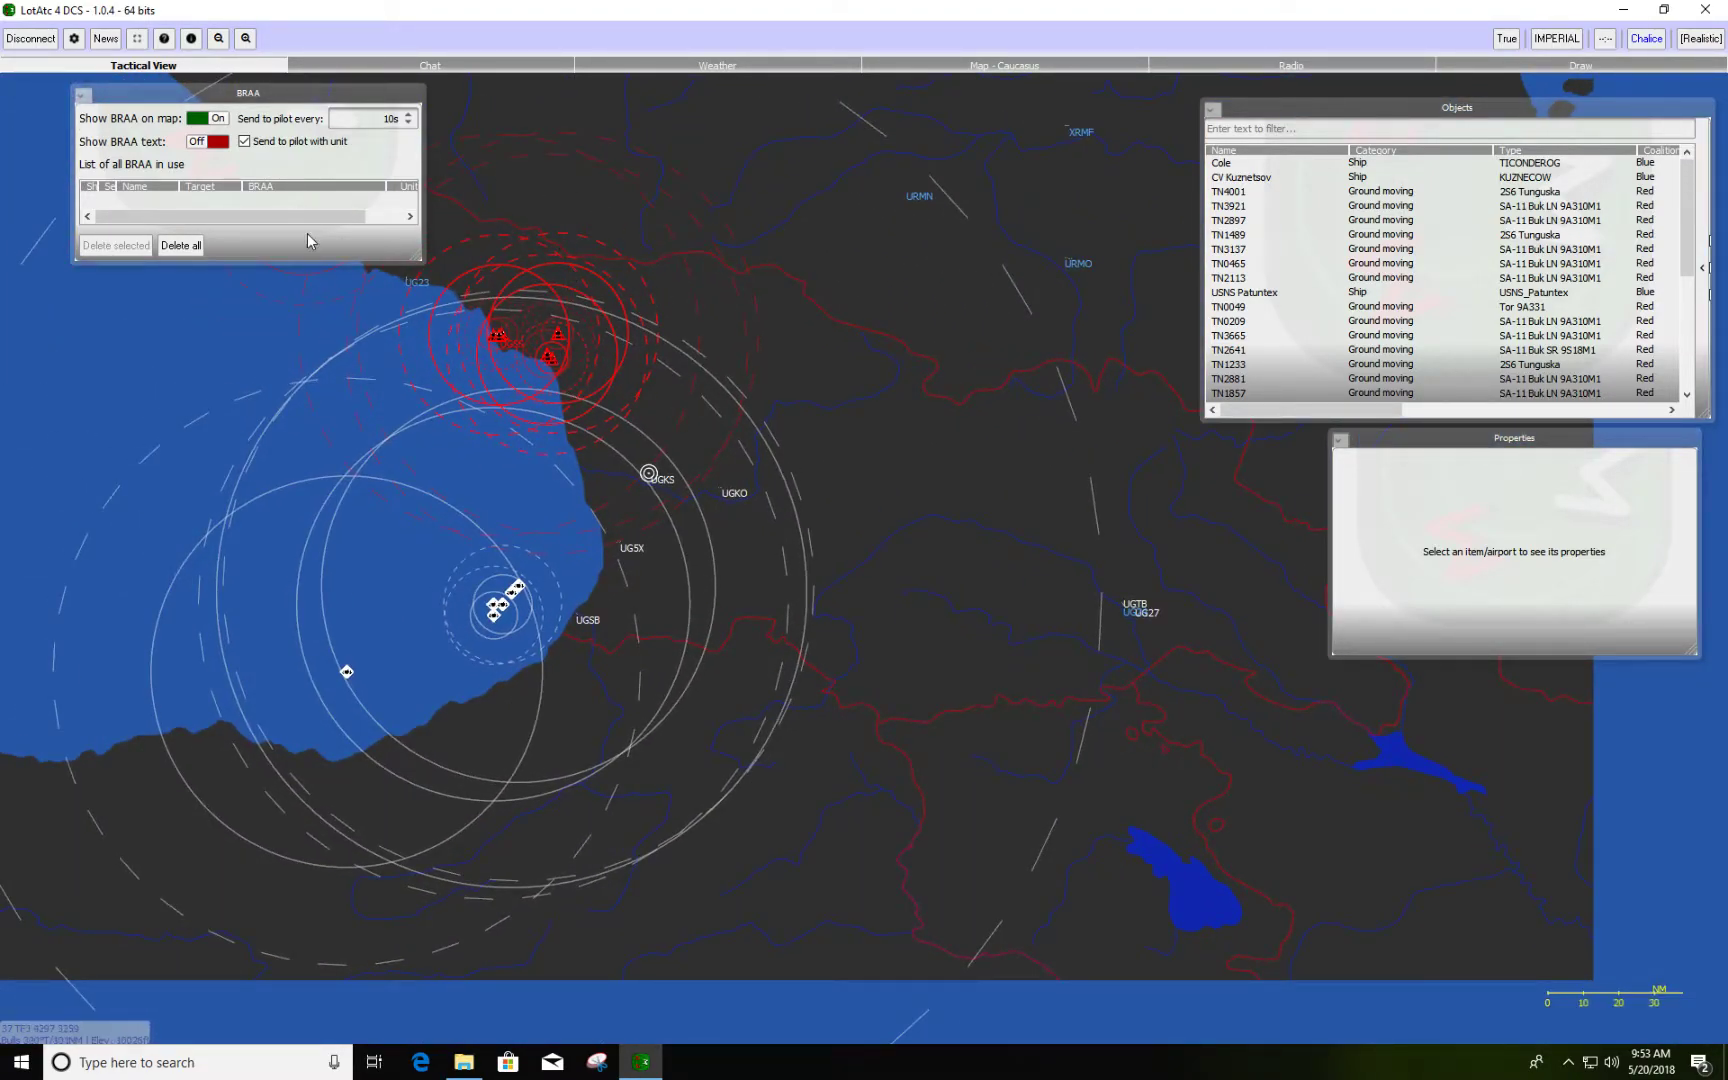
pyautogui.moveTo(624, 483); pyautogui.dragTo(731, 390)
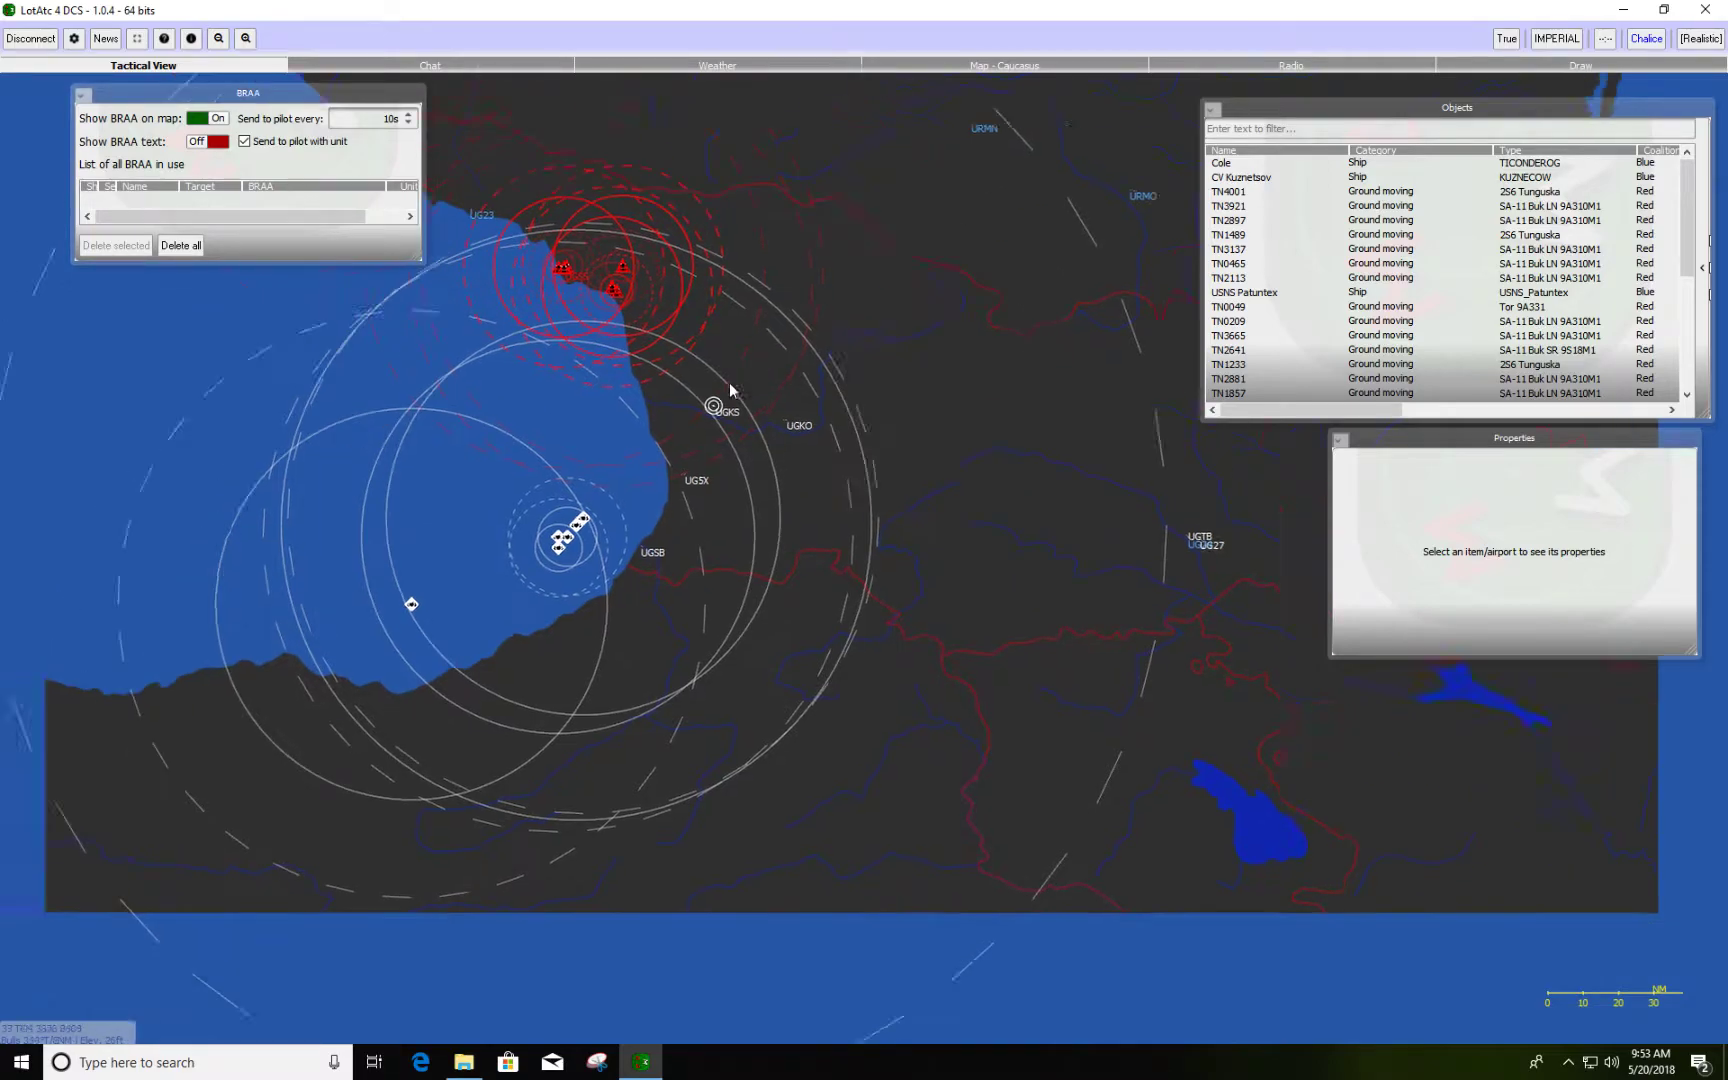
# Review the Items page of the settings, close it, and inspect the detection and threat circles on the map.
pyautogui.click(73, 39)
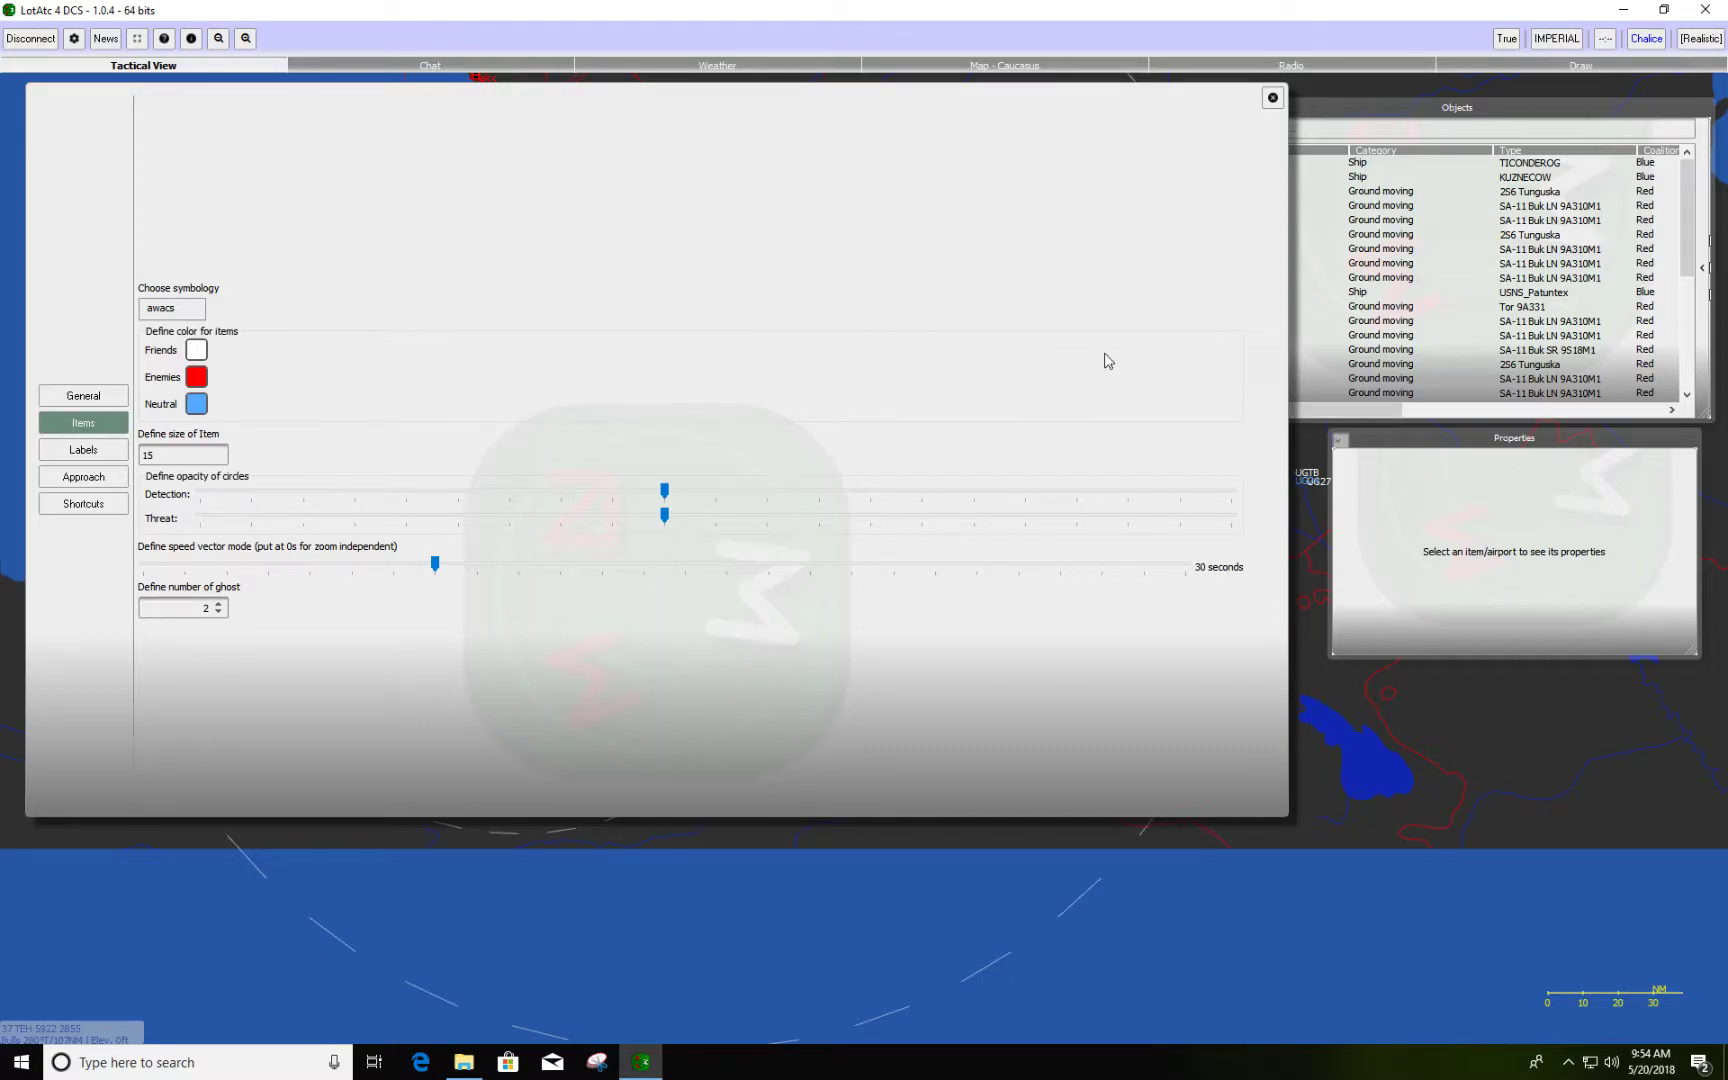
pyautogui.click(1272, 97)
pyautogui.moveTo(720, 513); pyautogui.dragTo(683, 634)
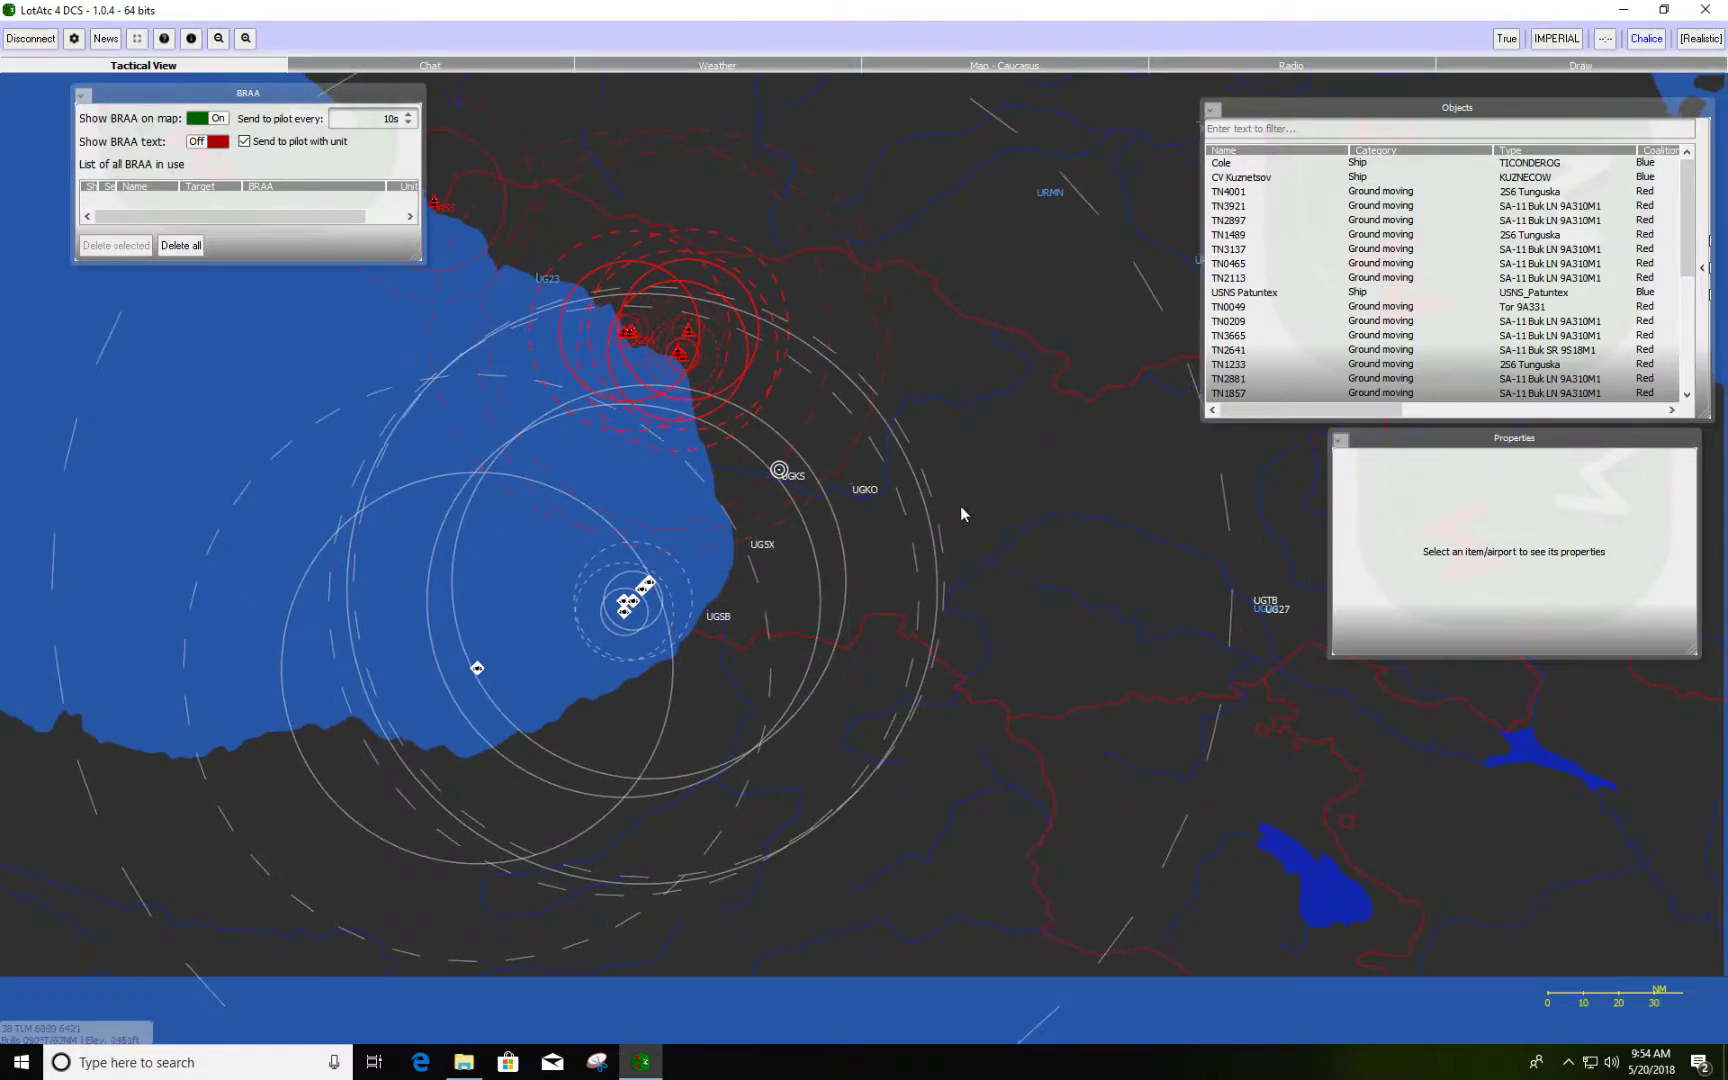
pyautogui.moveTo(937, 512); pyautogui.dragTo(815, 525)
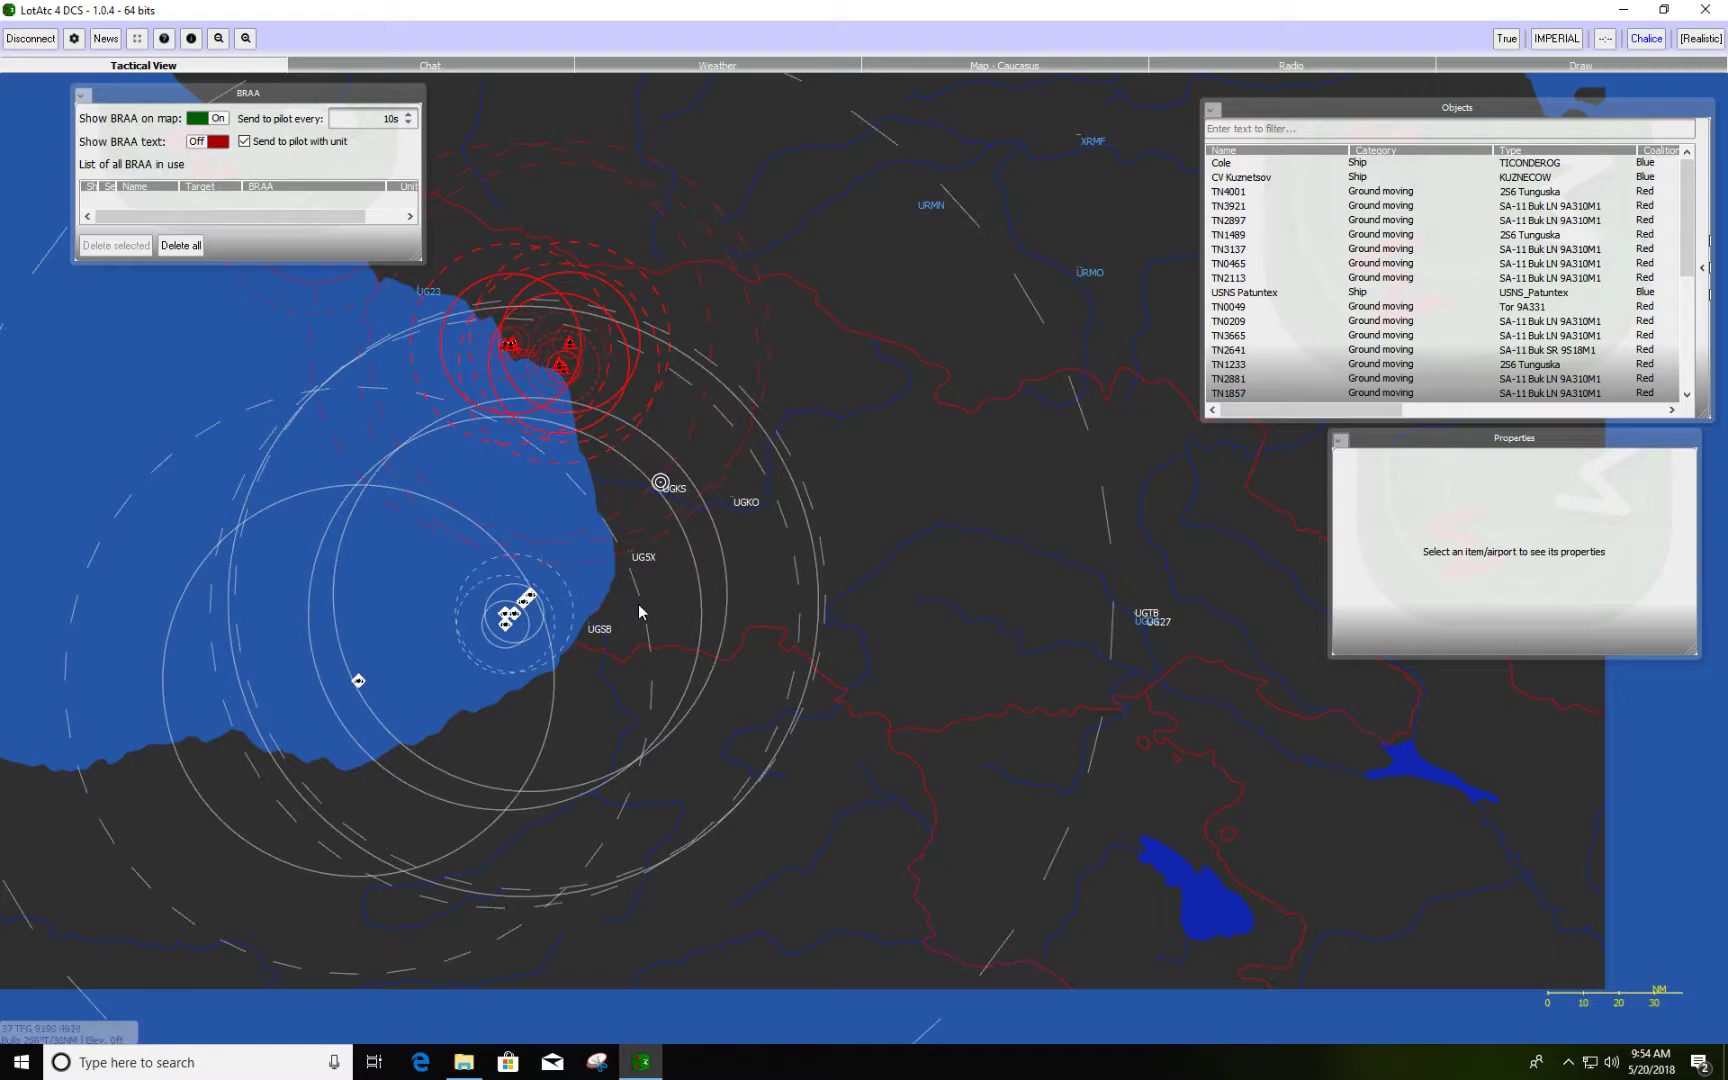
pyautogui.moveTo(868, 683); pyautogui.dragTo(756, 653)
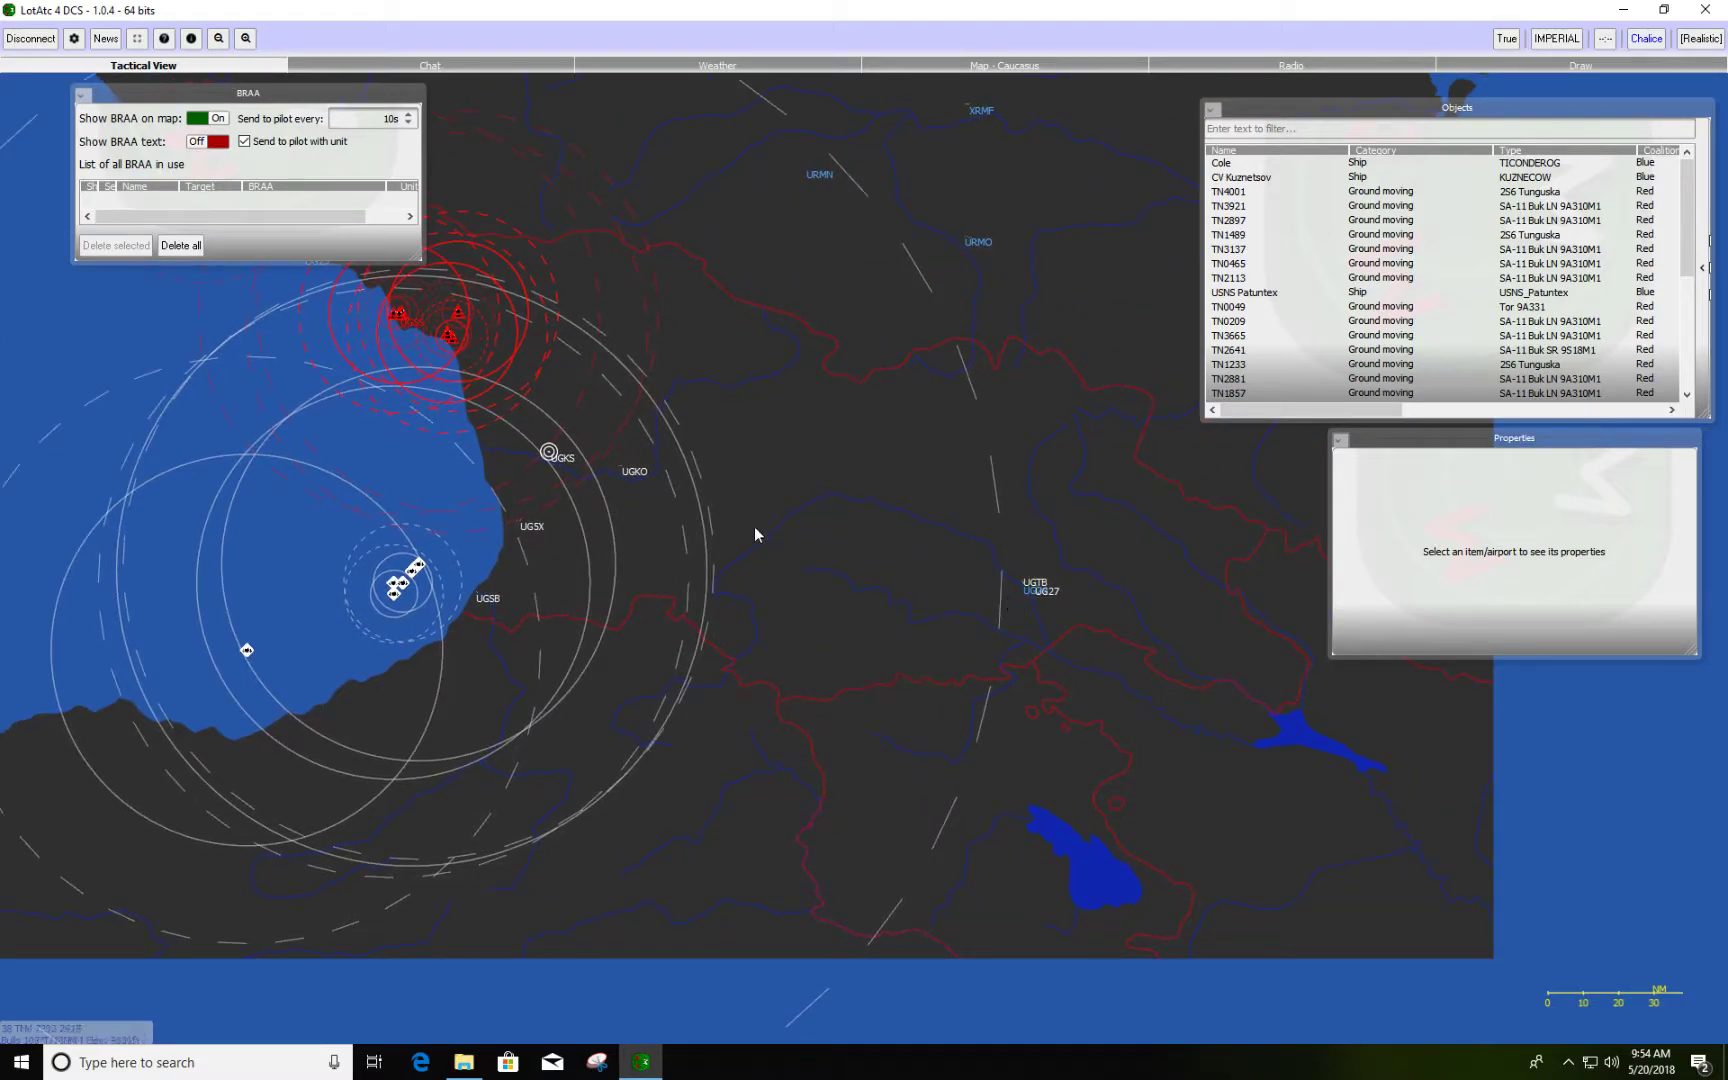
pyautogui.moveTo(568, 382); pyautogui.dragTo(653, 471)
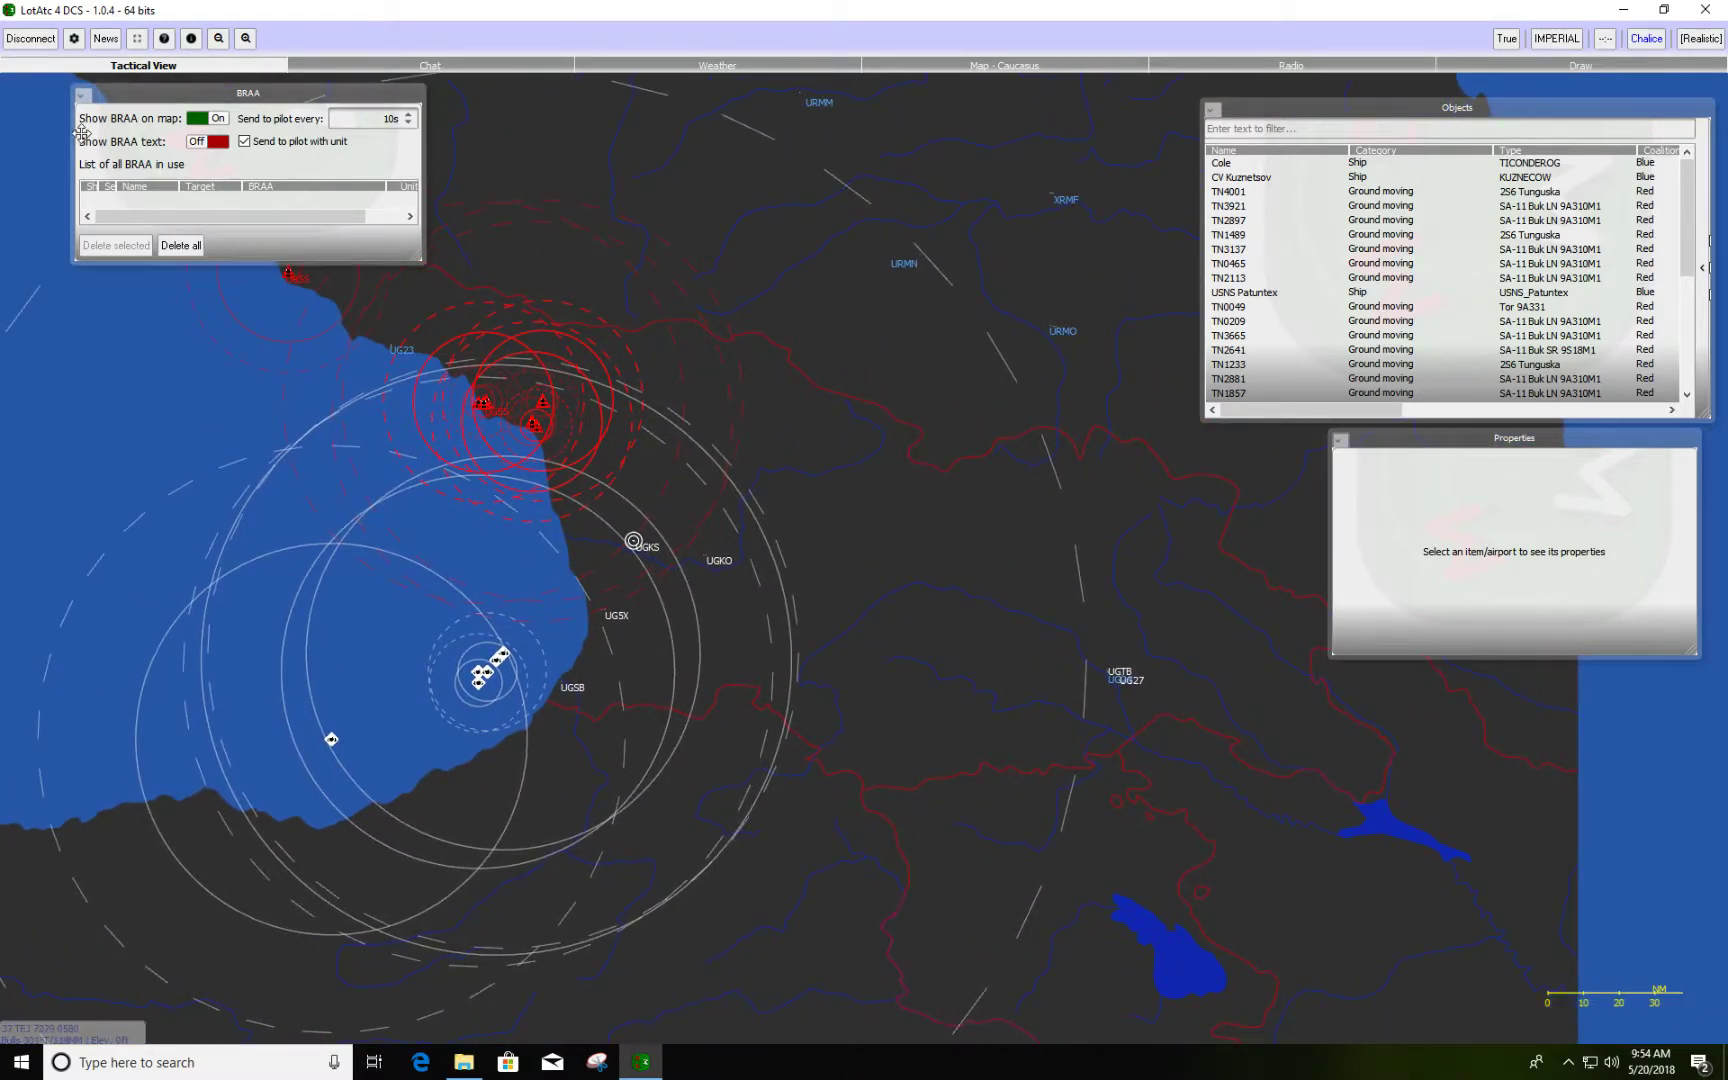
# Set the opacity of both the detection and threat circles to the minimum in the Items settings and check the enemy units on the map.
pyautogui.click(74, 38)
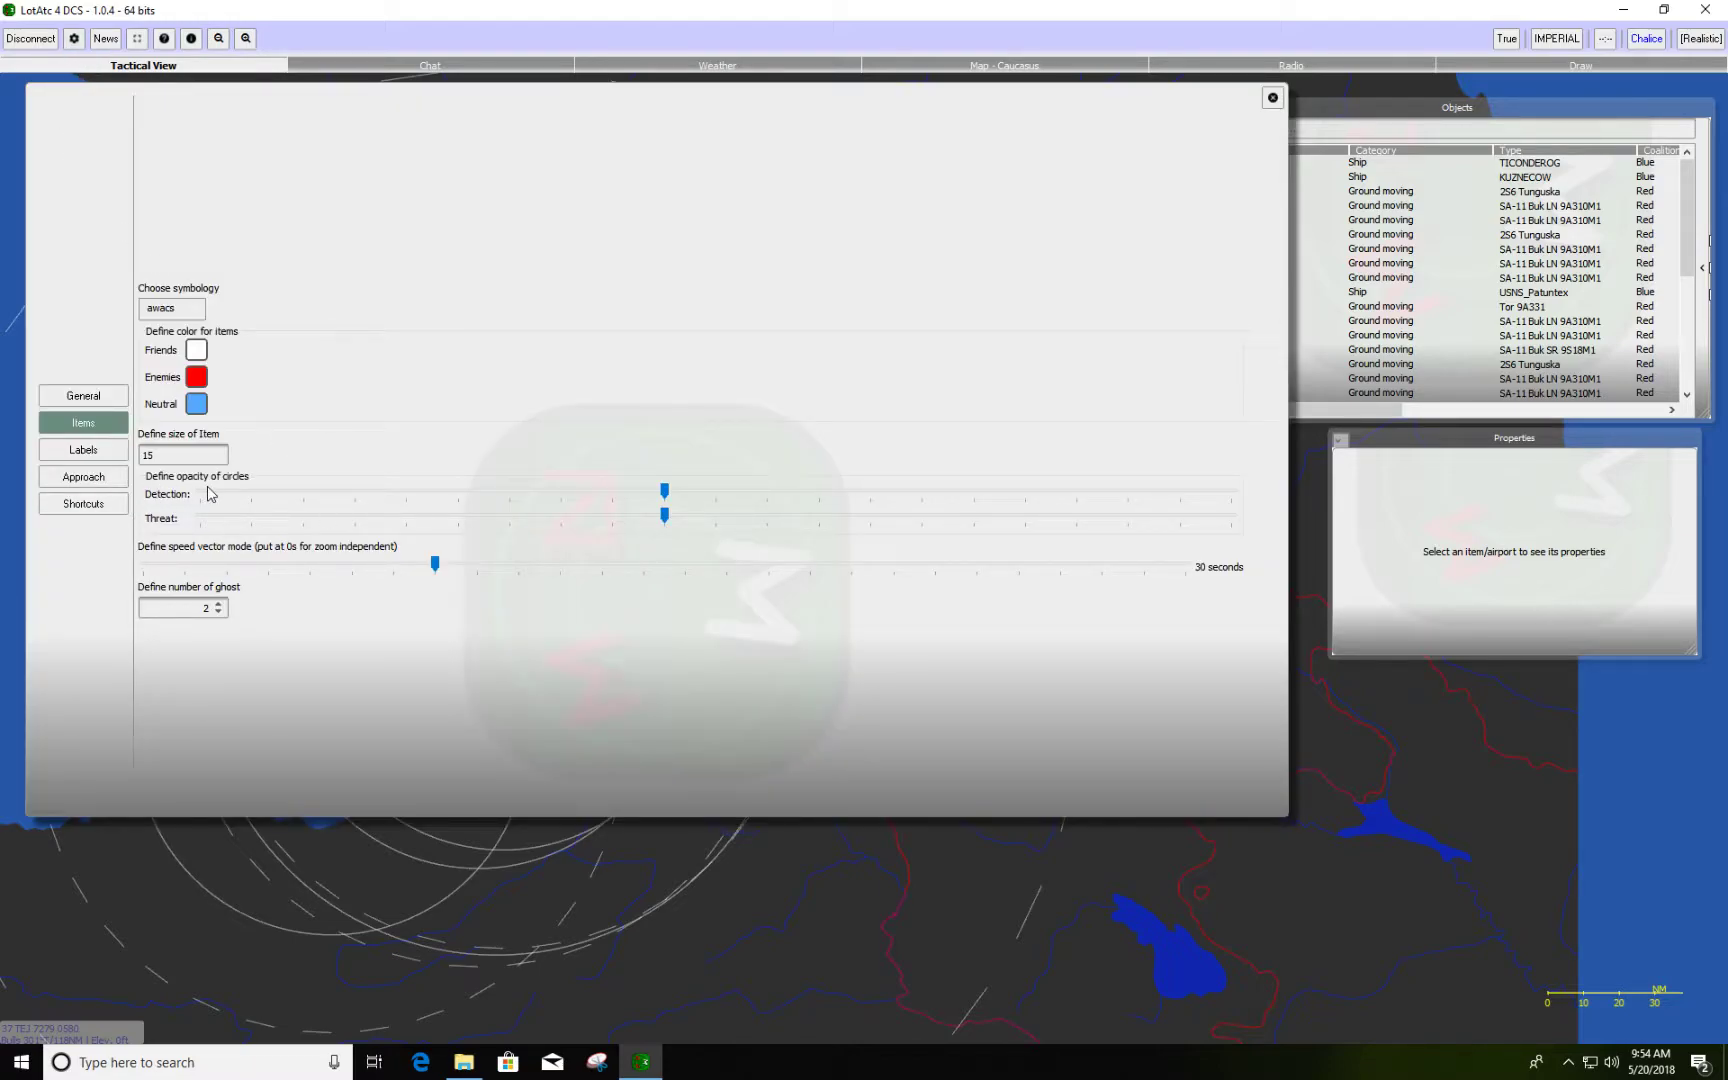
pyautogui.moveTo(665, 490); pyautogui.dragTo(186, 493)
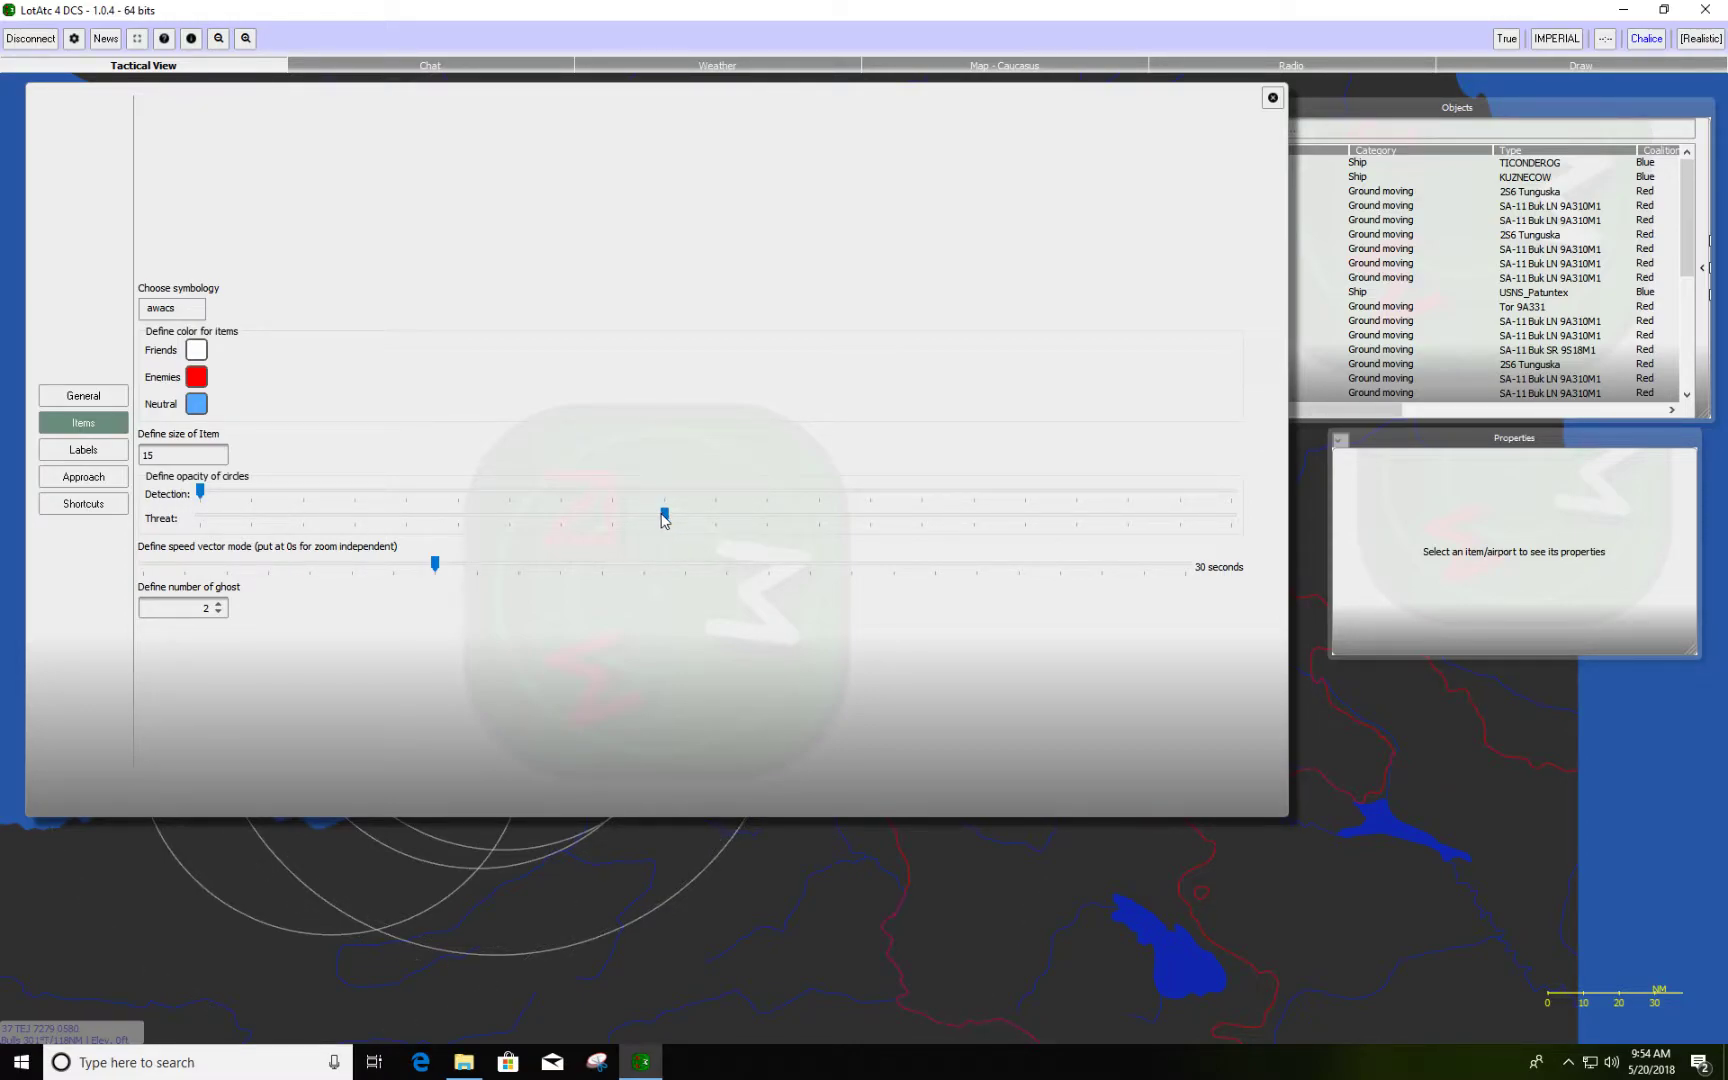
pyautogui.moveTo(664, 514); pyautogui.dragTo(192, 518)
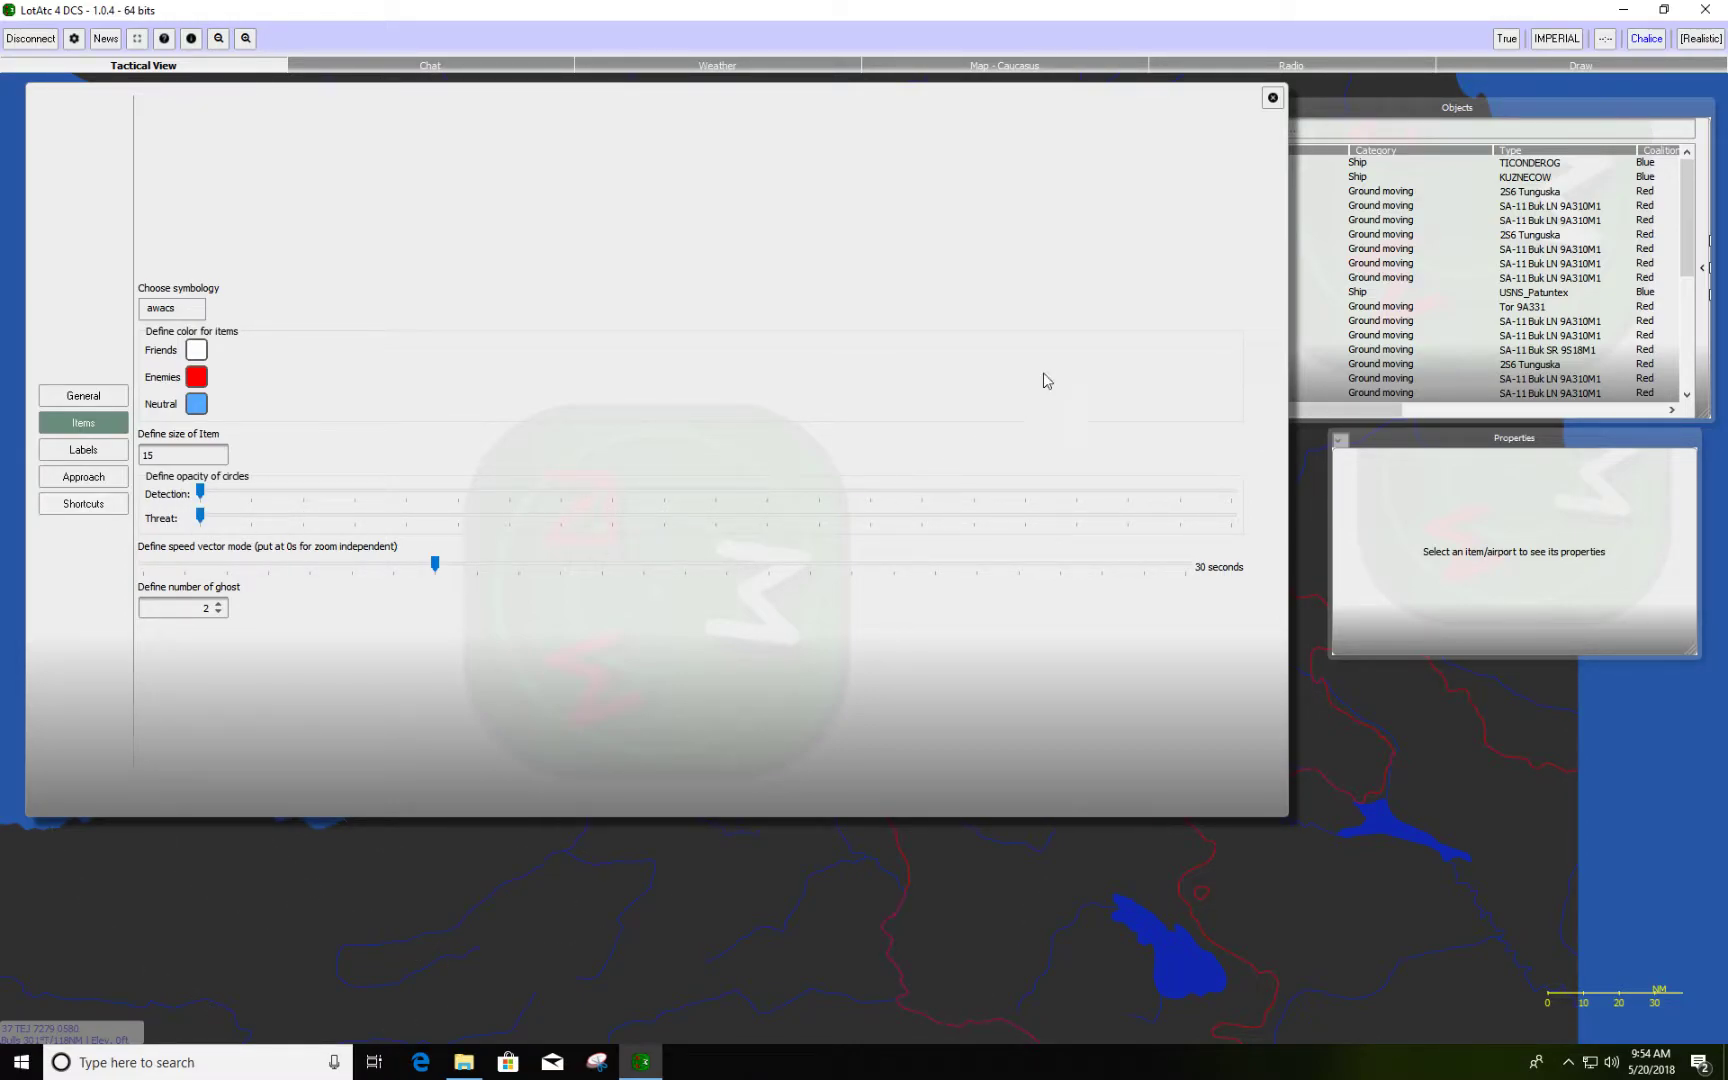
pyautogui.click(1272, 97)
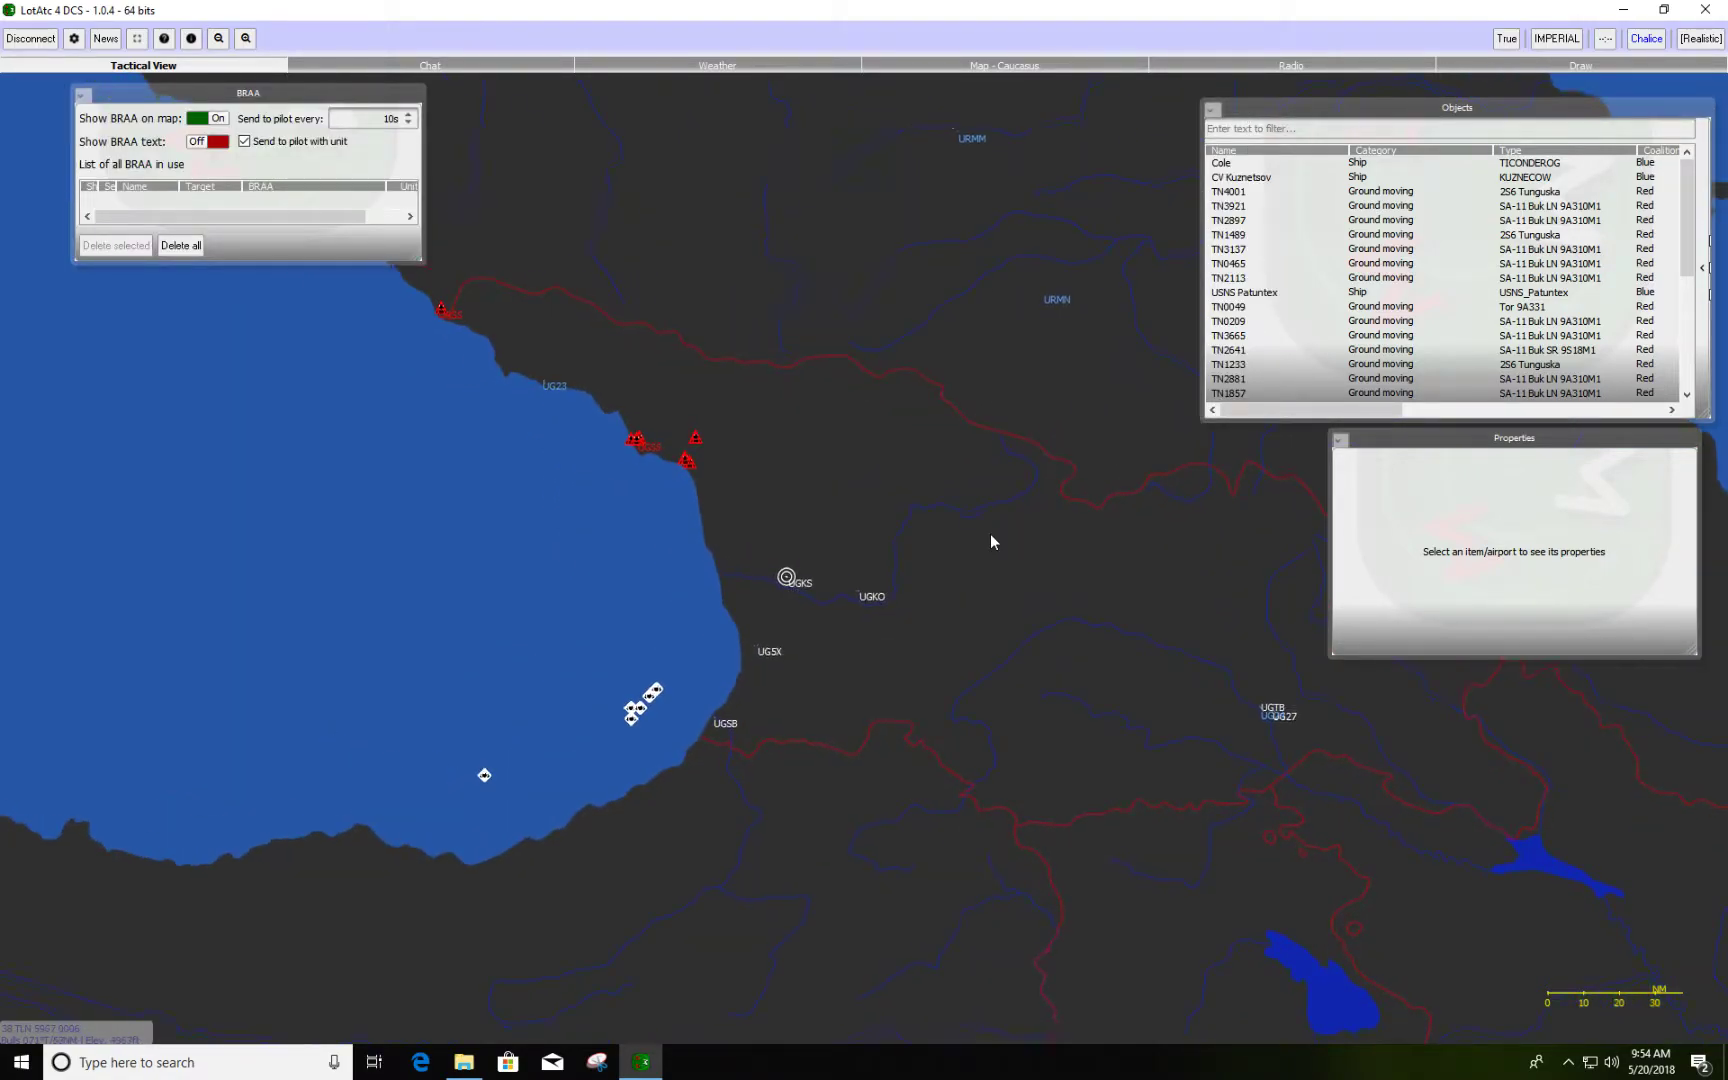
pyautogui.moveTo(990, 541); pyautogui.dragTo(748, 560)
pyautogui.scroll(5, 748, 560)
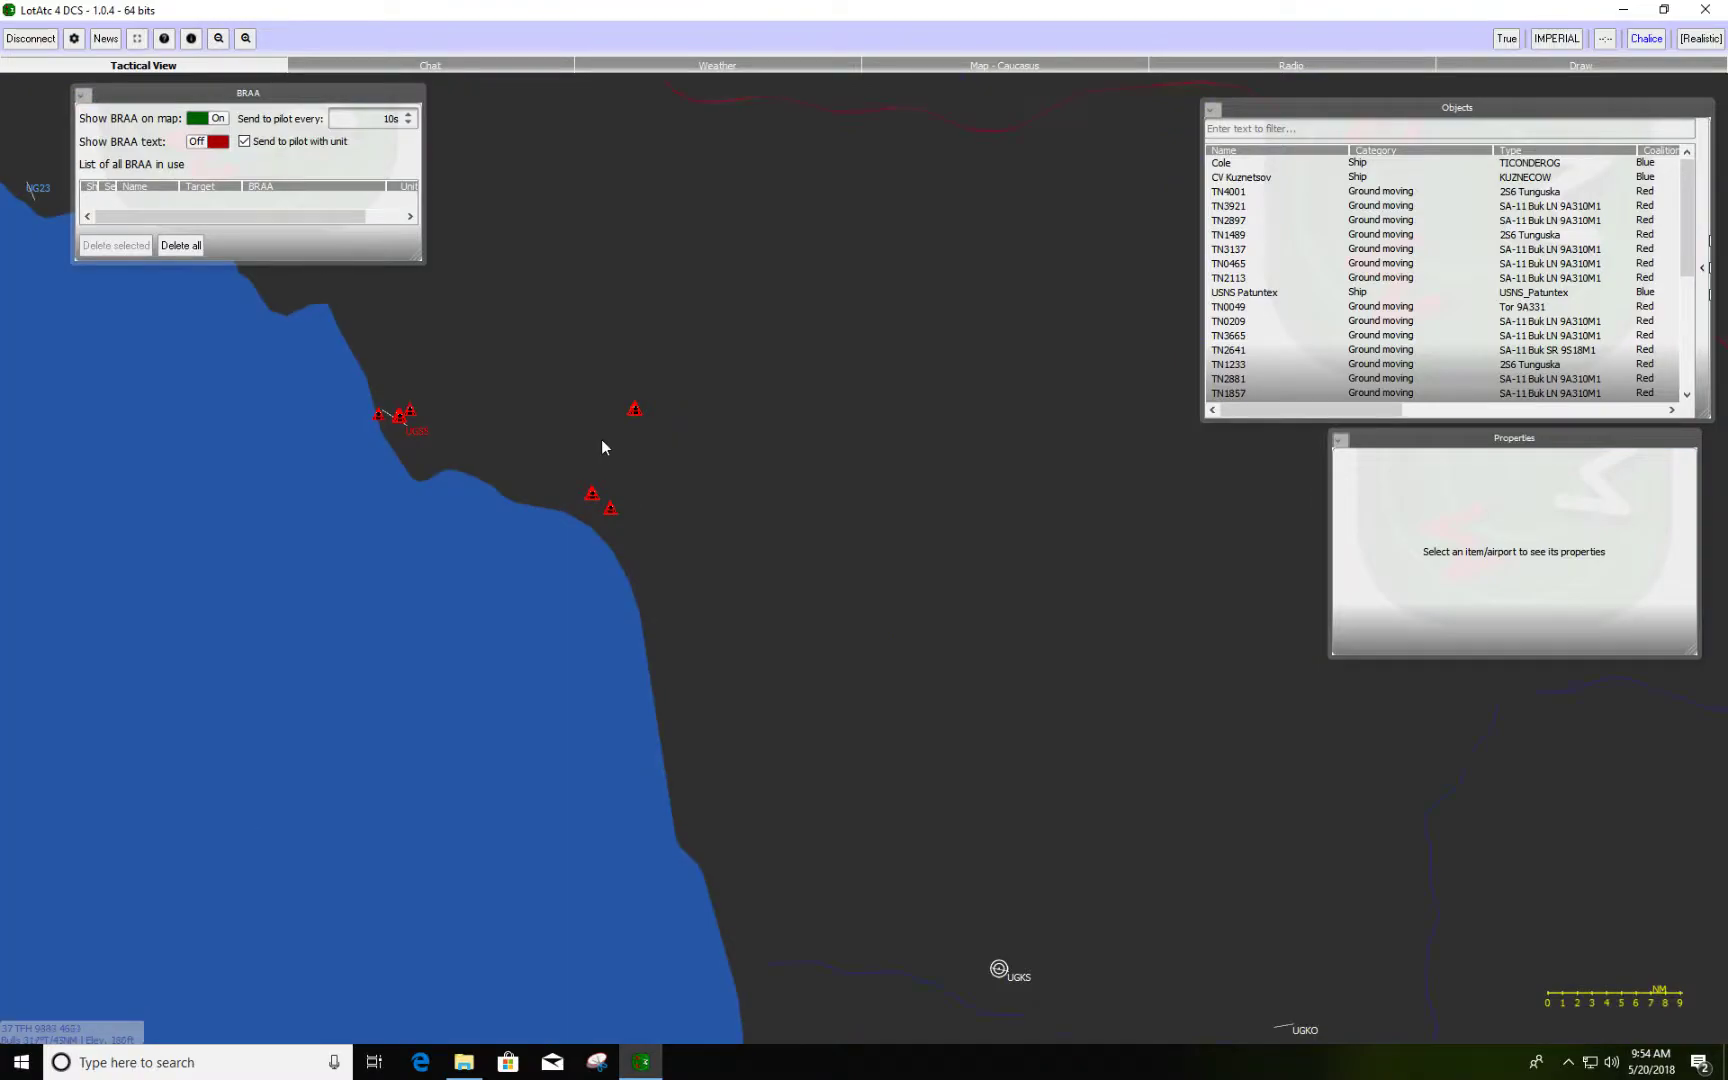